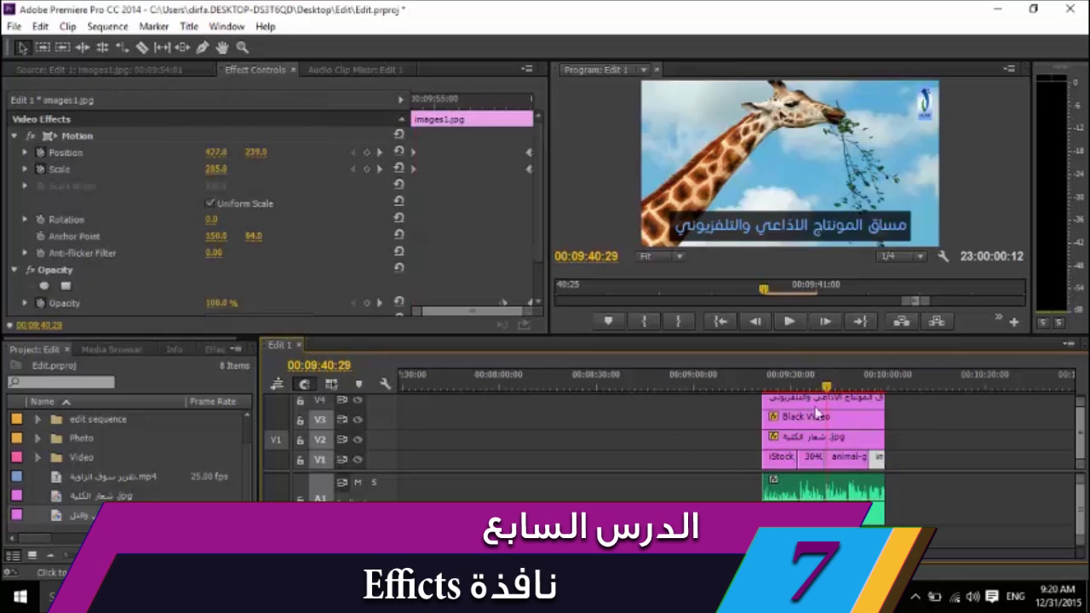
Step: Scrub through the edited sequence and inspect the logo, the Black Video strip on V3 and the title clip on V4
click(769, 387)
drag(769, 387, 875, 392)
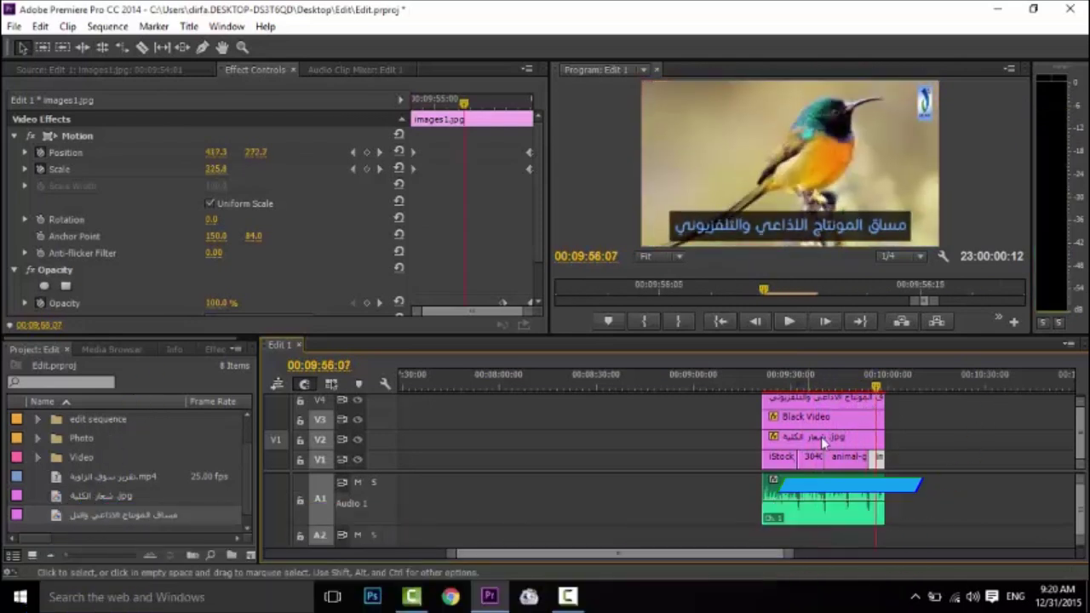
click(926, 104)
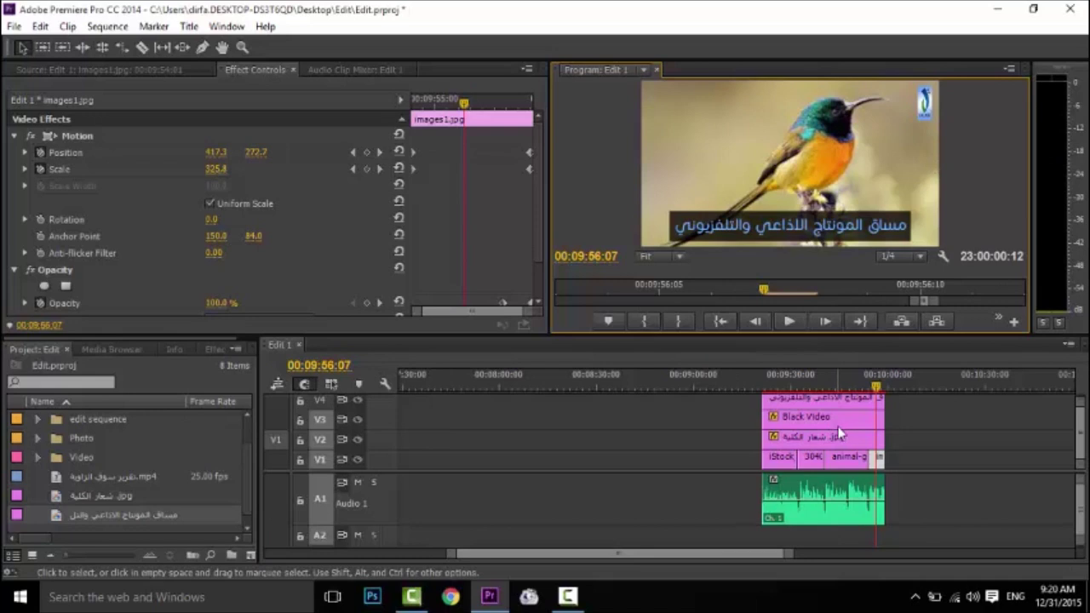
click(814, 419)
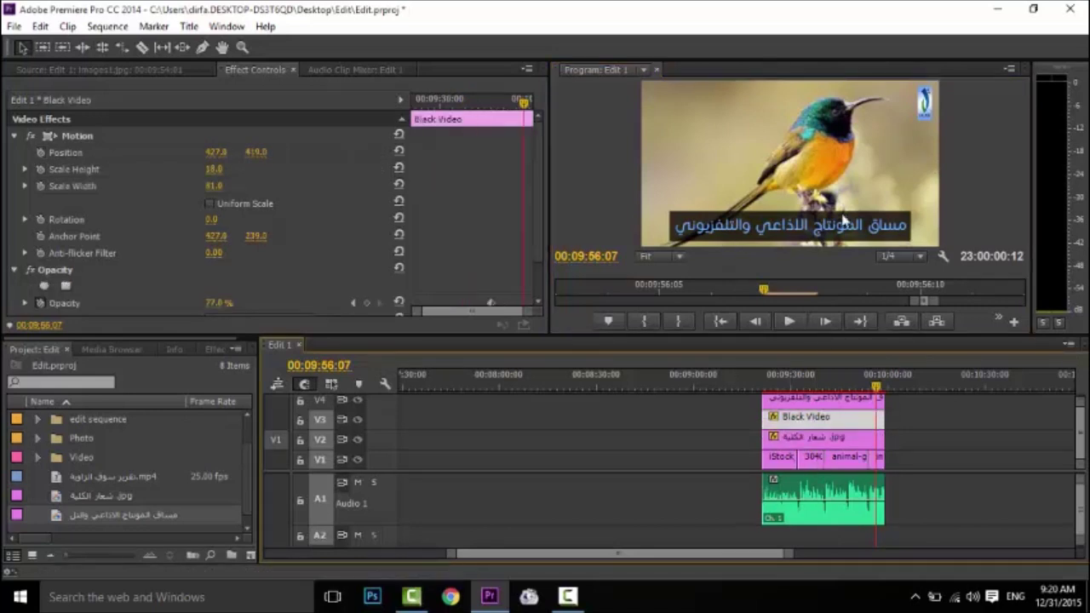
click(832, 398)
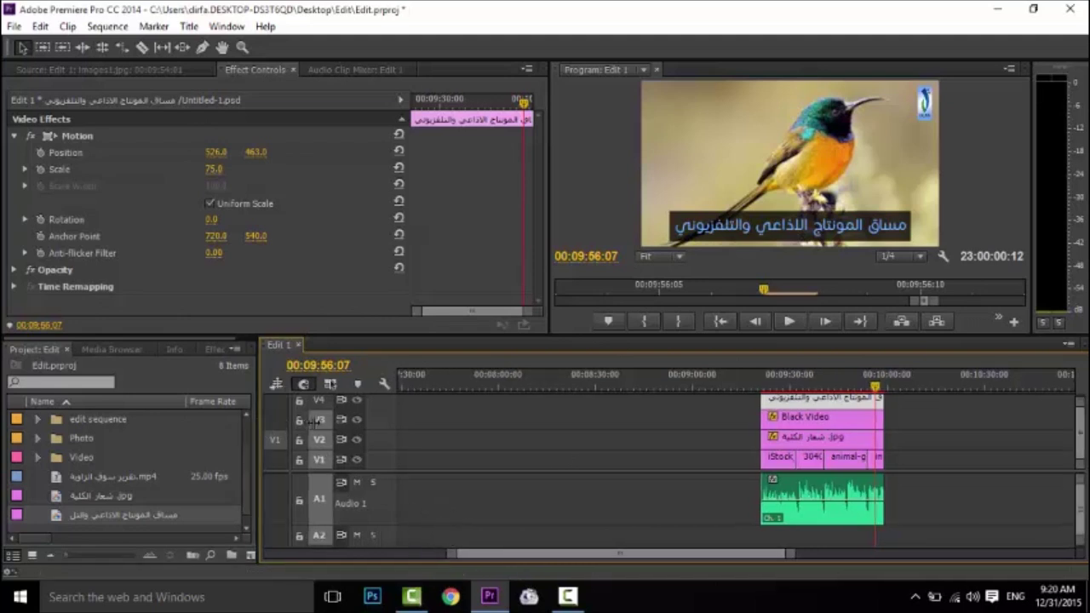
Step: Widen the project panel group beside the timeline and show the list of effects
drag(259, 423, 317, 417)
click(224, 345)
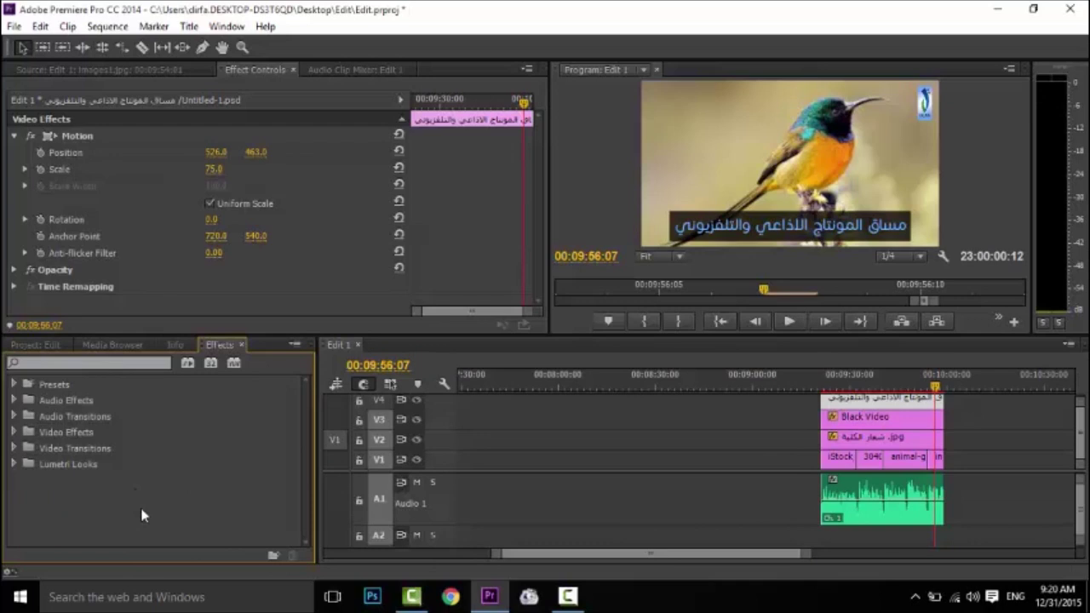
key(ctrl+s)
click(675, 552)
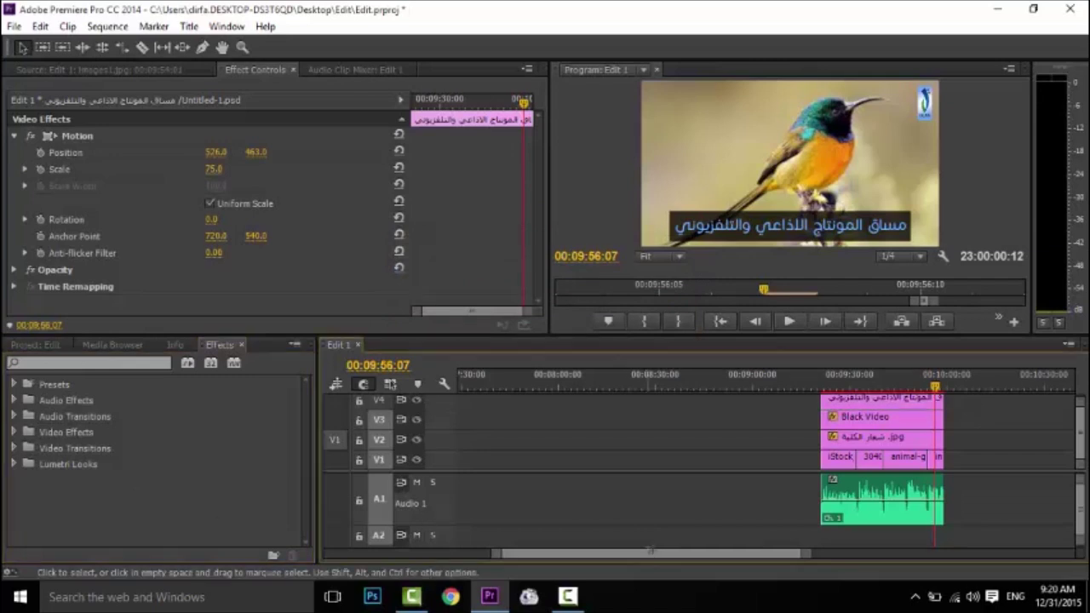
scroll(683, 554, down, 5)
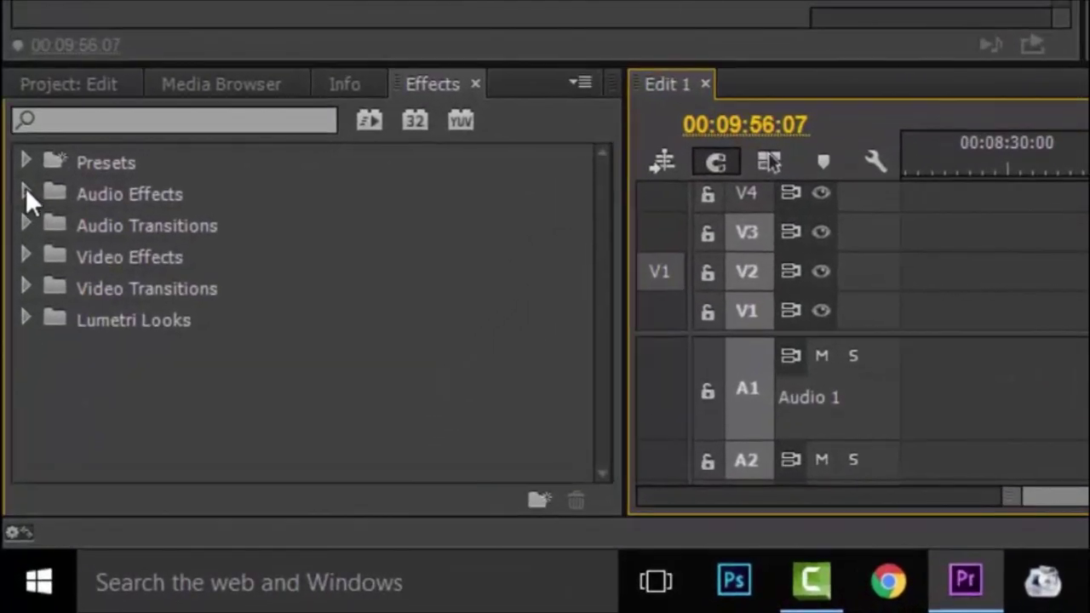
Step: Examine the contents of the Audio Effects and Video Transitions categories
click(26, 192)
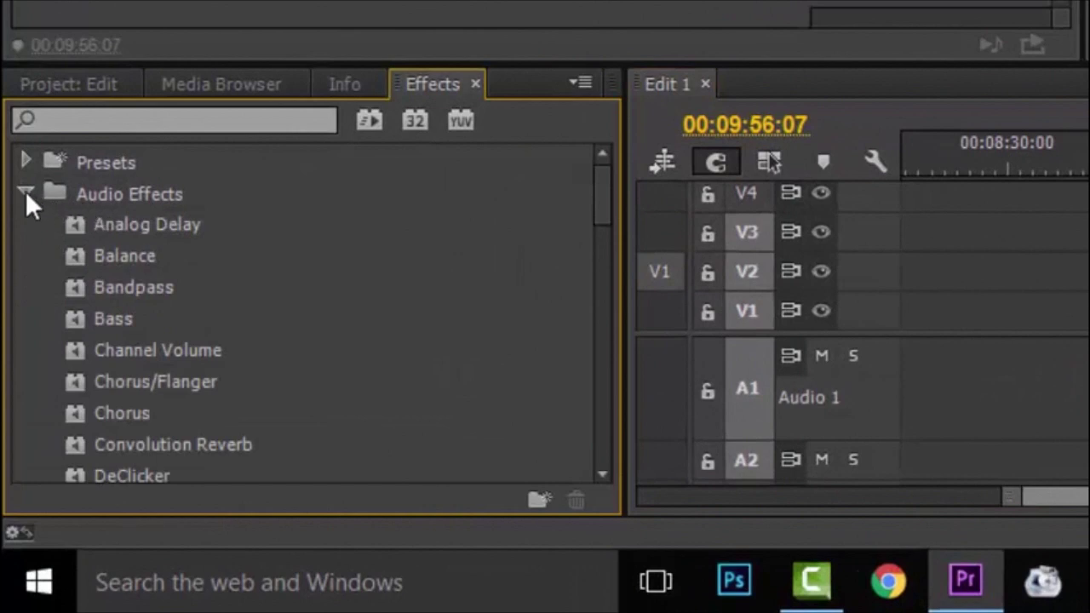
click(26, 192)
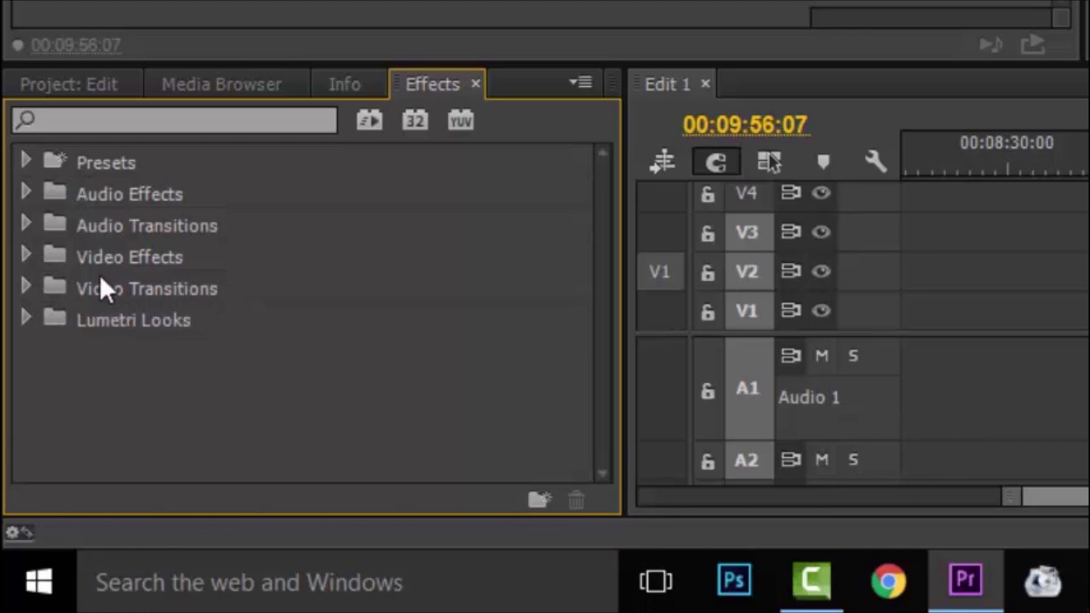
click(23, 286)
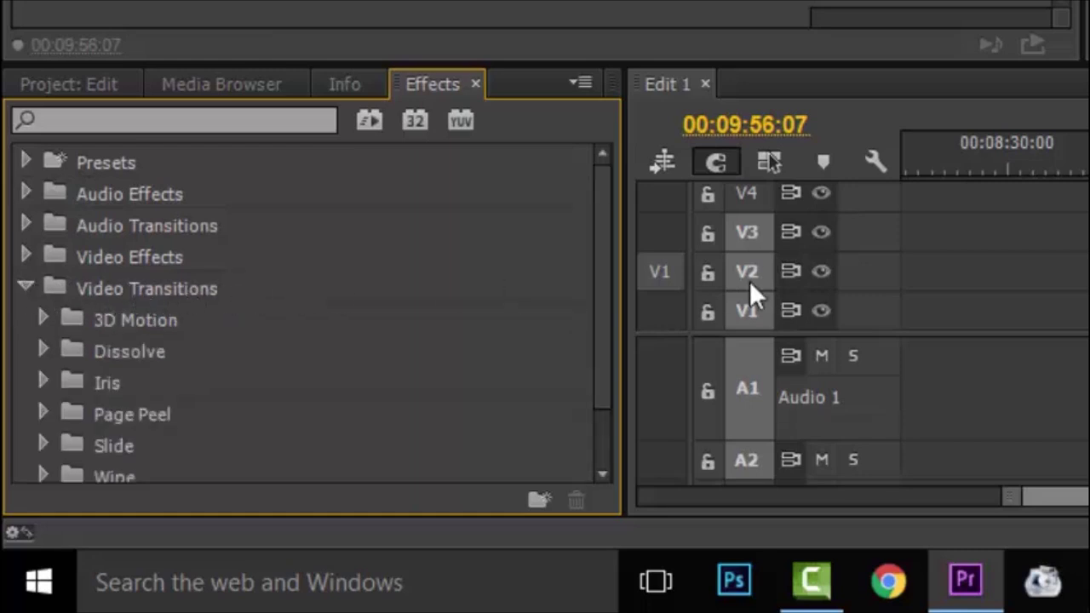
click(30, 288)
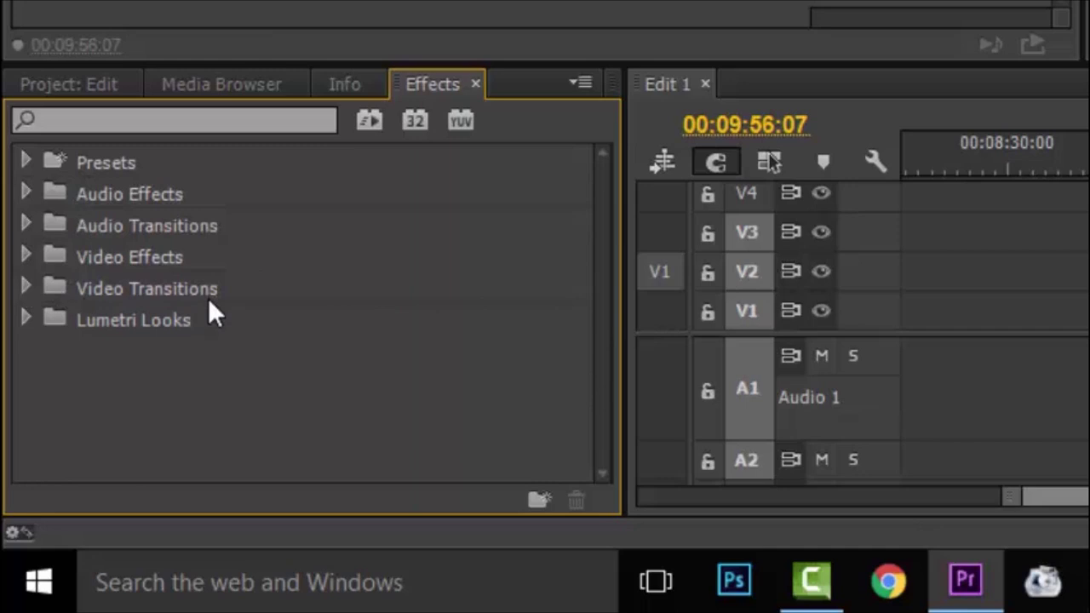
click(26, 288)
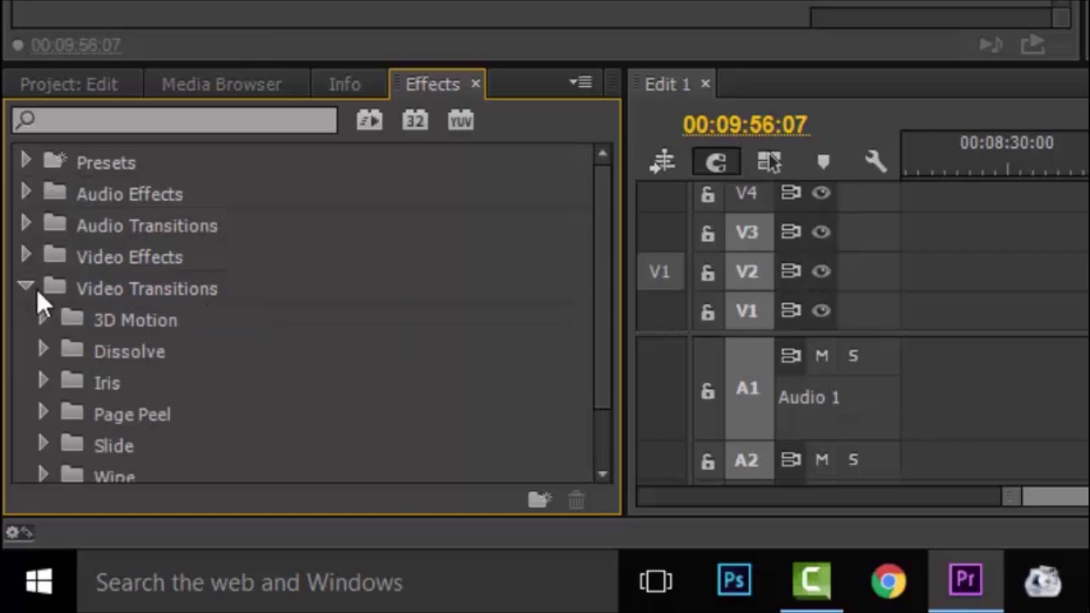
scroll(141, 349, down, 2)
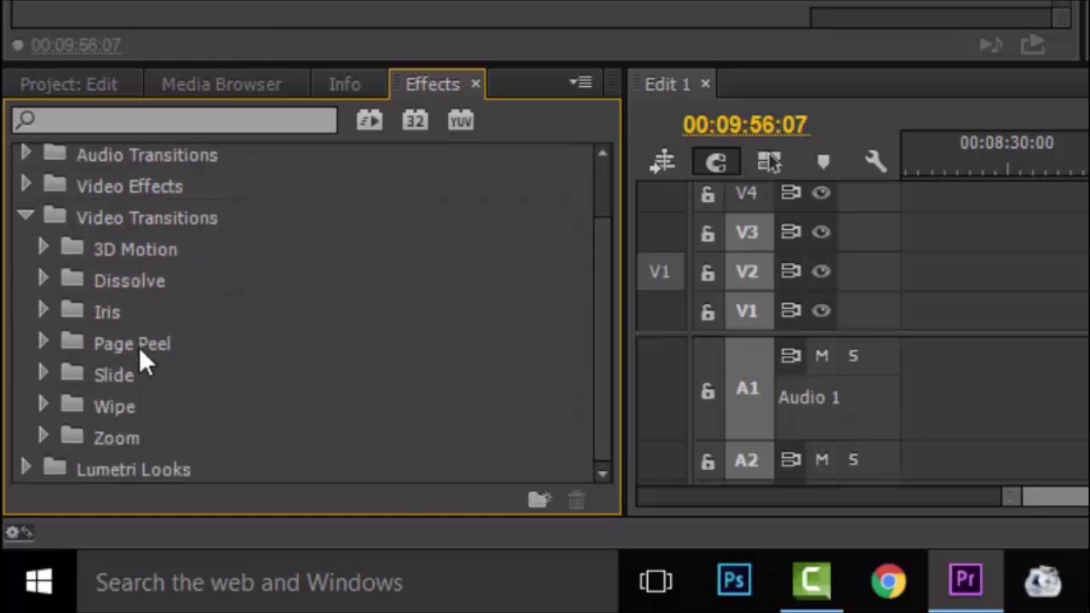
scroll(145, 358, up, 1)
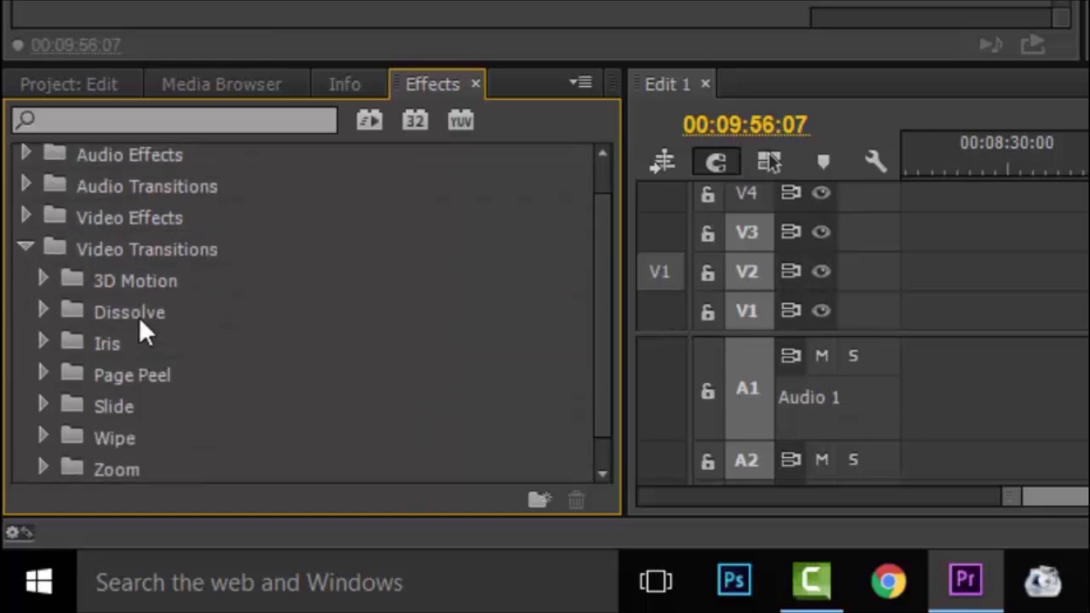
click(31, 246)
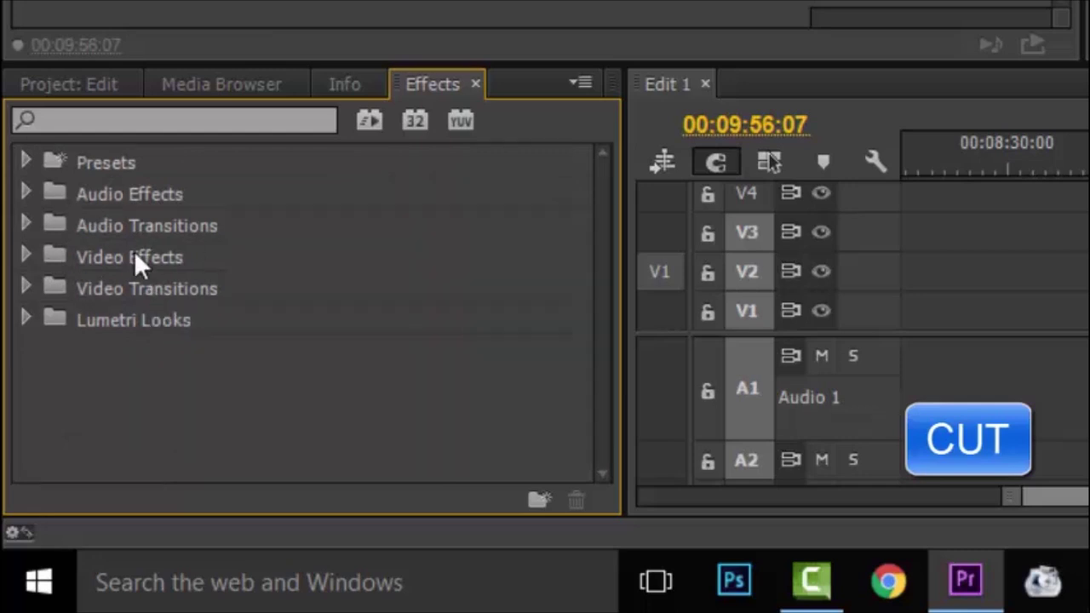
Step: Play back the plain cut between the frog and cheetah images on V1 twice
click(1032, 370)
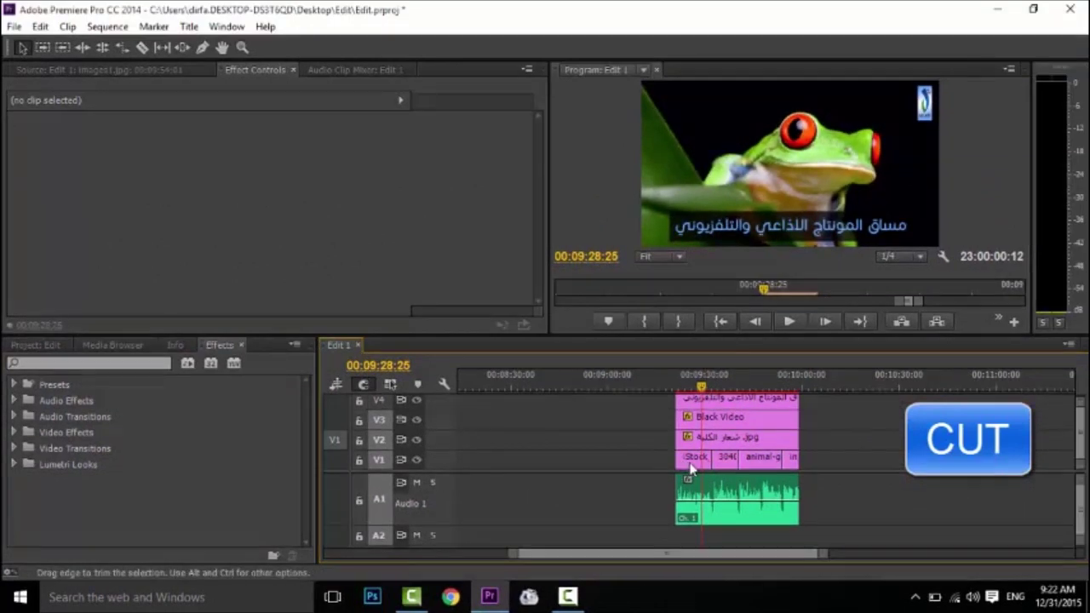
click(691, 467)
click(722, 460)
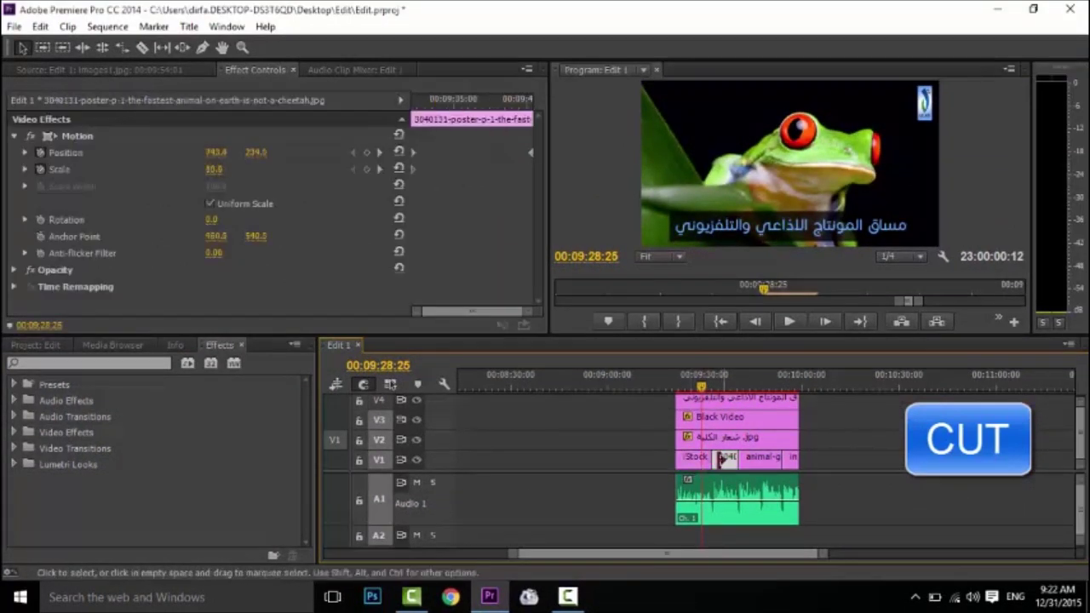
click(711, 387)
drag(710, 387, 702, 387)
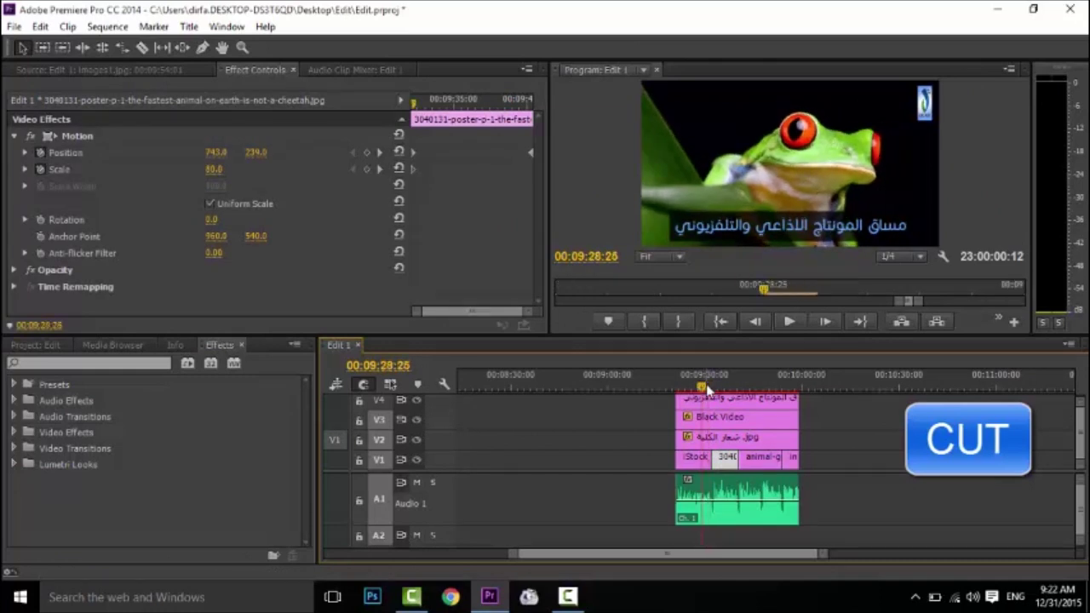
key(space)
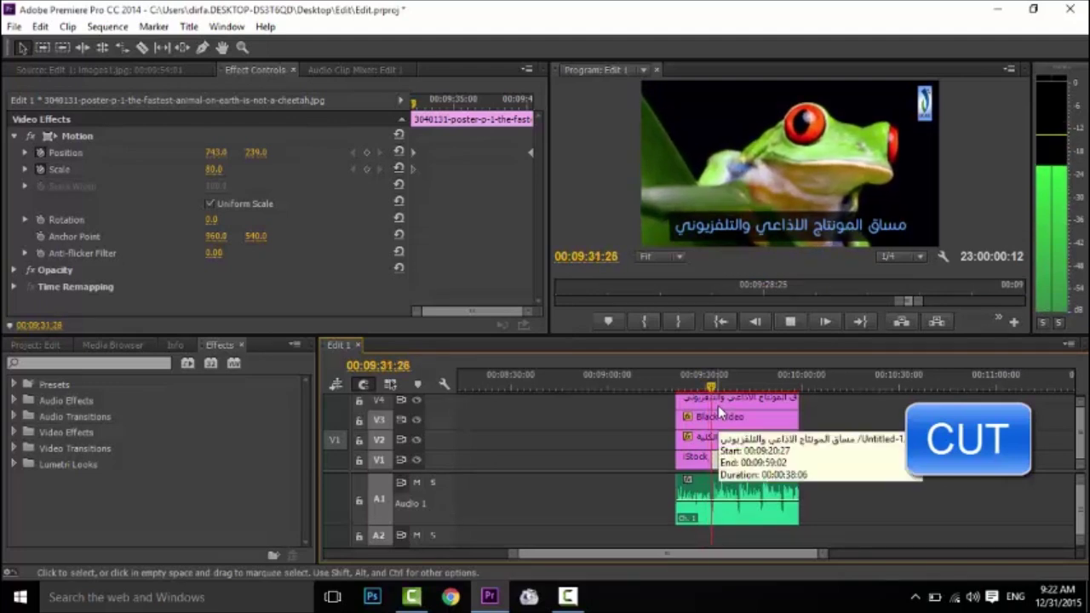
key(space)
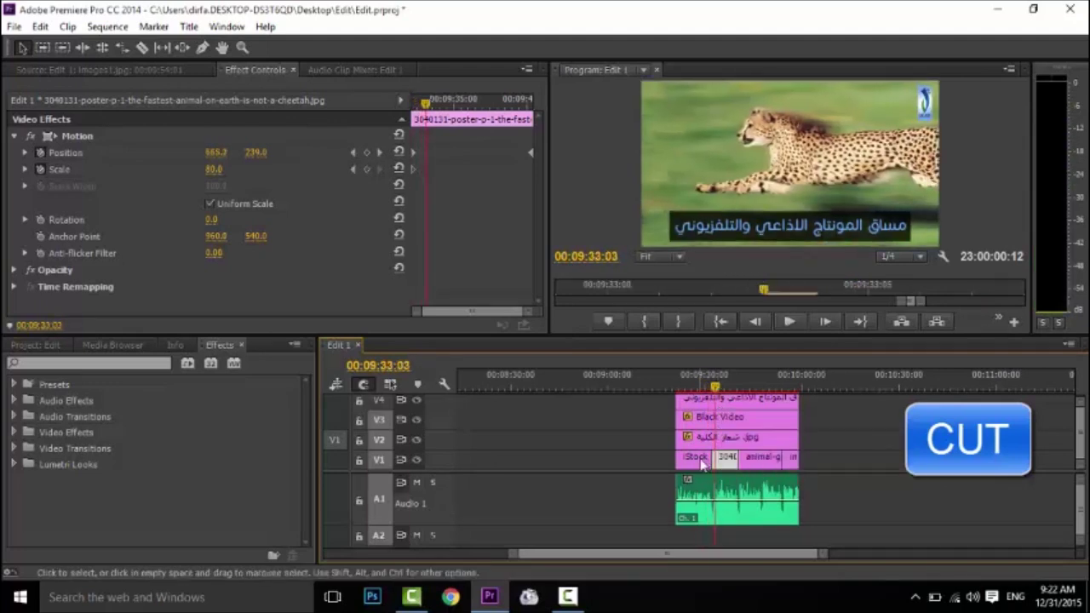
click(719, 456)
click(726, 460)
click(706, 389)
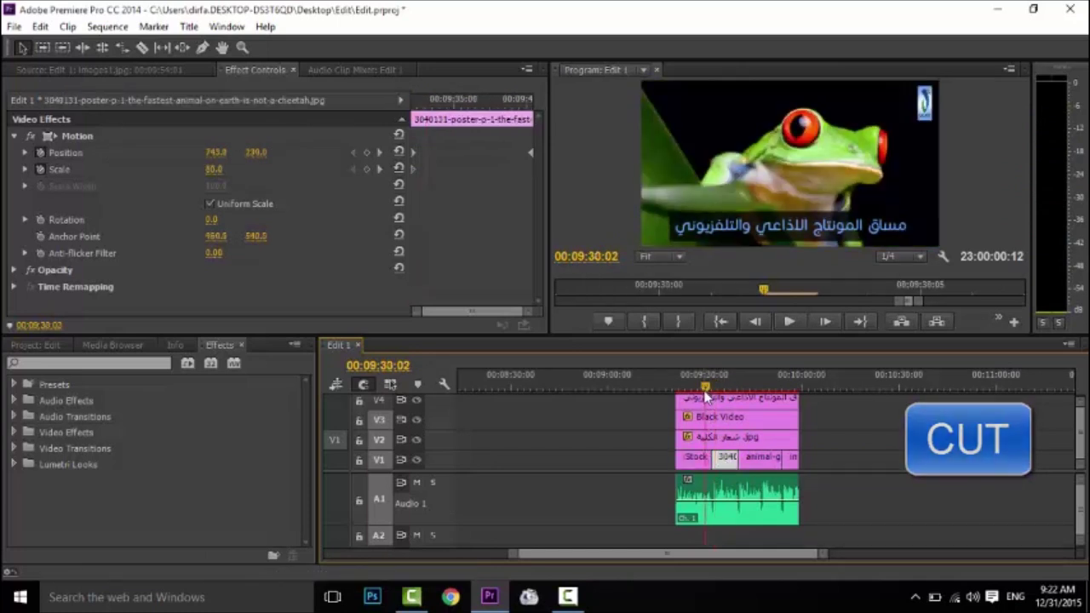
key(space)
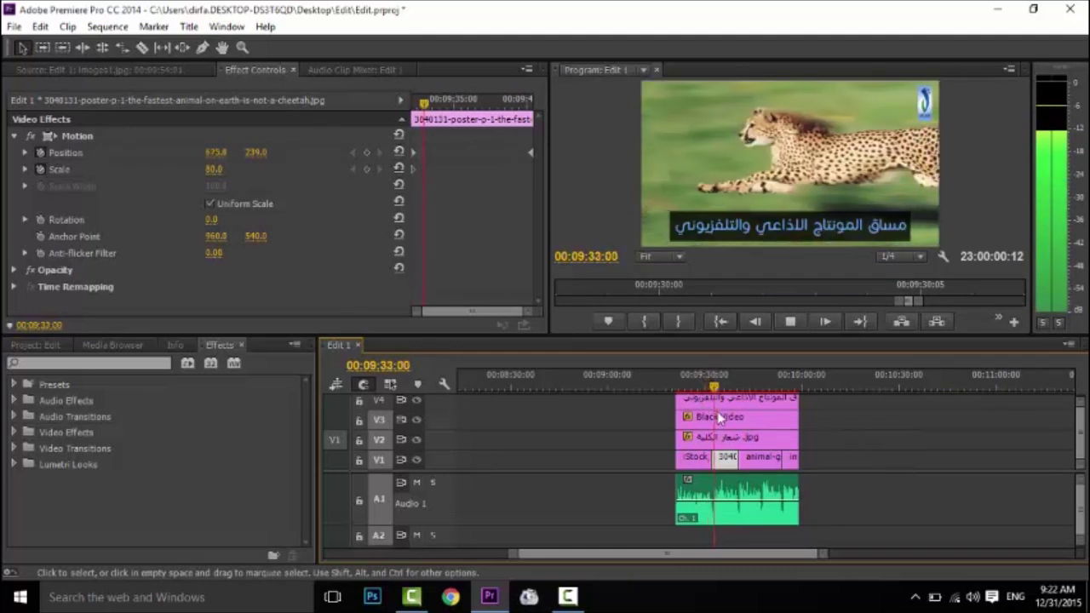
key(space)
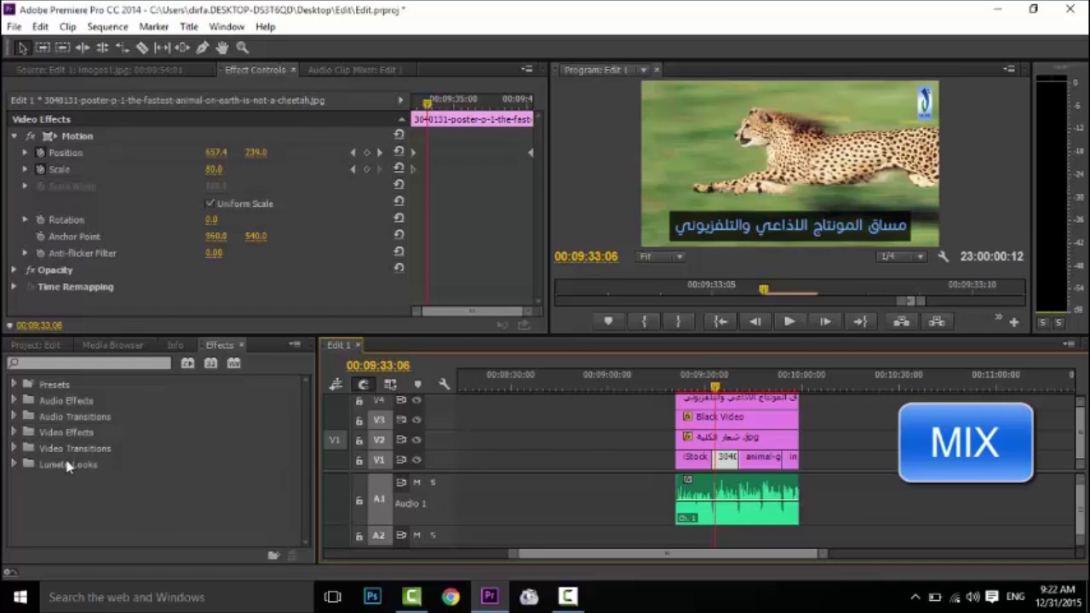
Step: Apply the Cross Dissolve video transition to the cut between the frog and cheetah images on V1
click(19, 449)
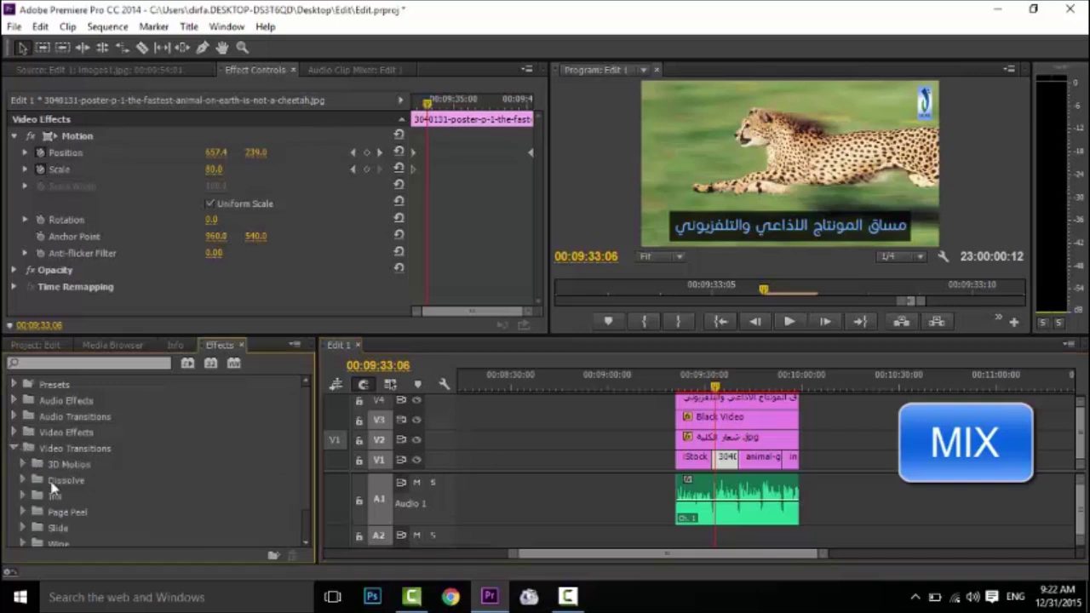
click(23, 480)
scroll(111, 507, down, 1)
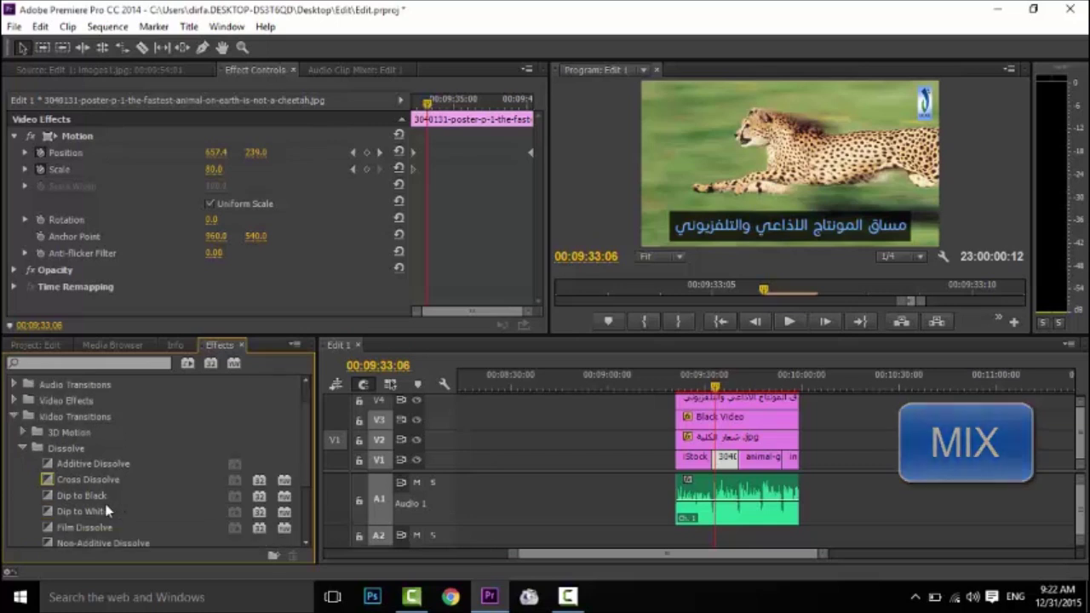
click(84, 480)
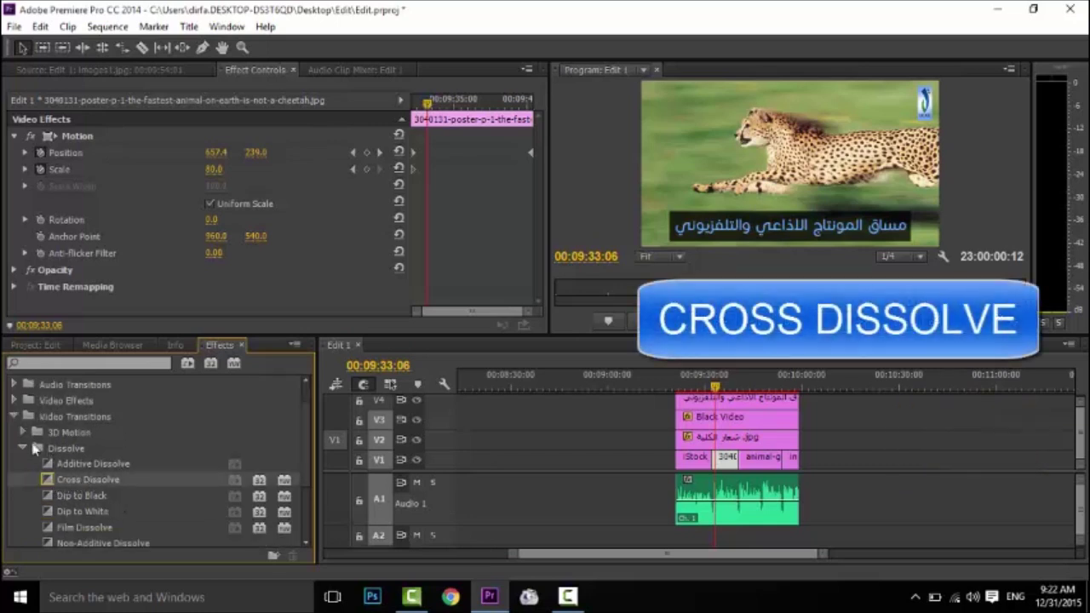
click(13, 416)
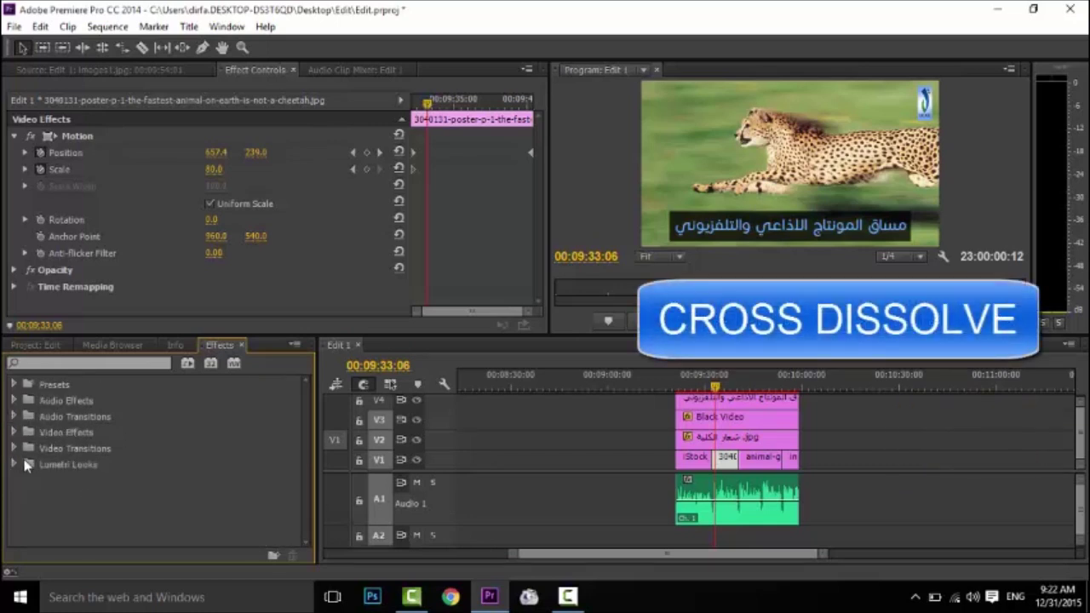
click(13, 448)
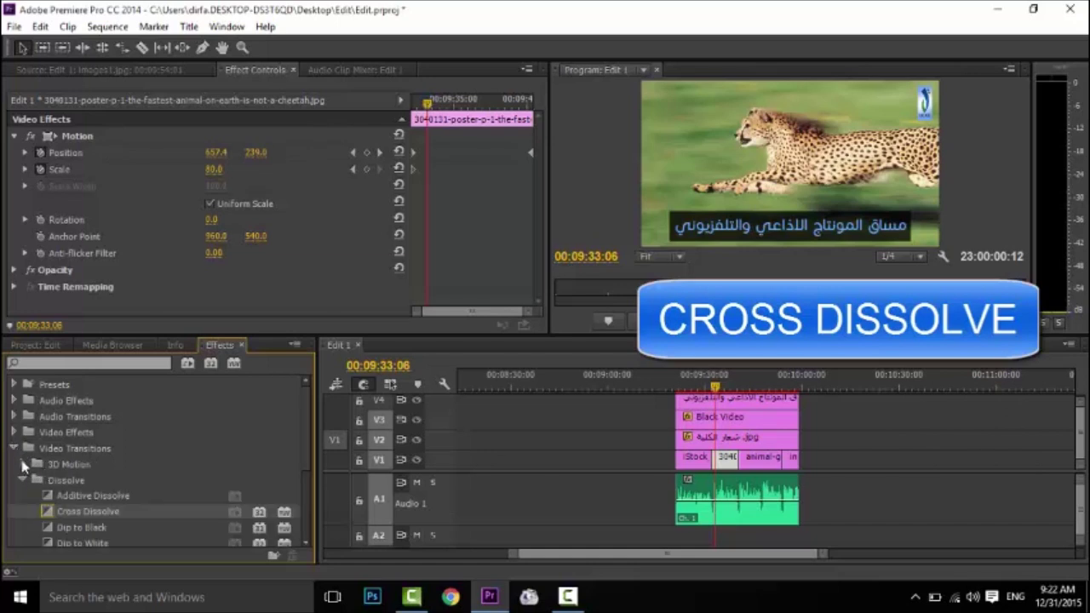
click(23, 480)
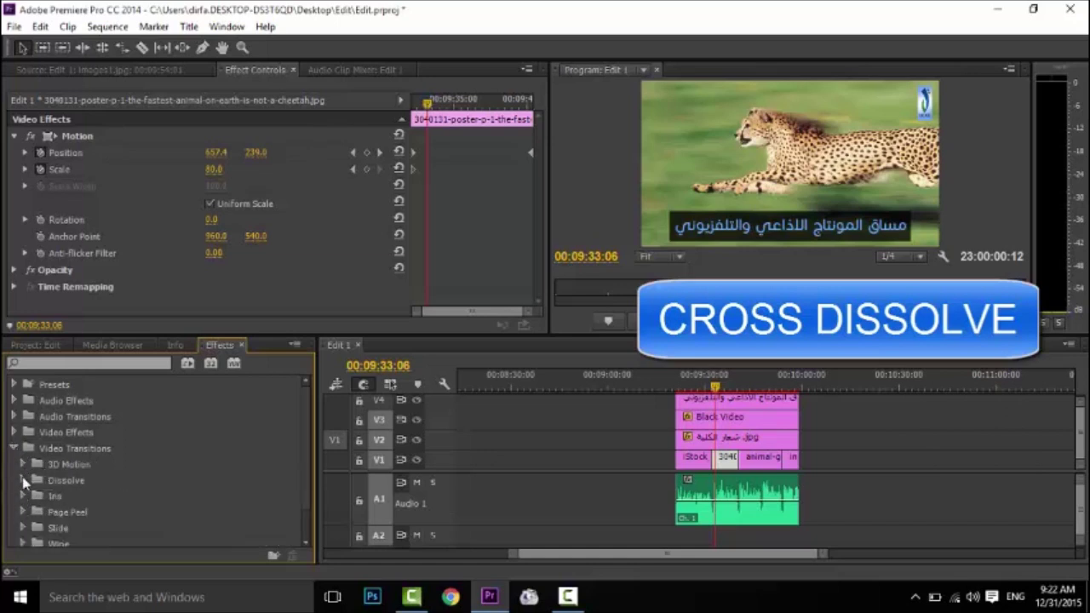
click(23, 481)
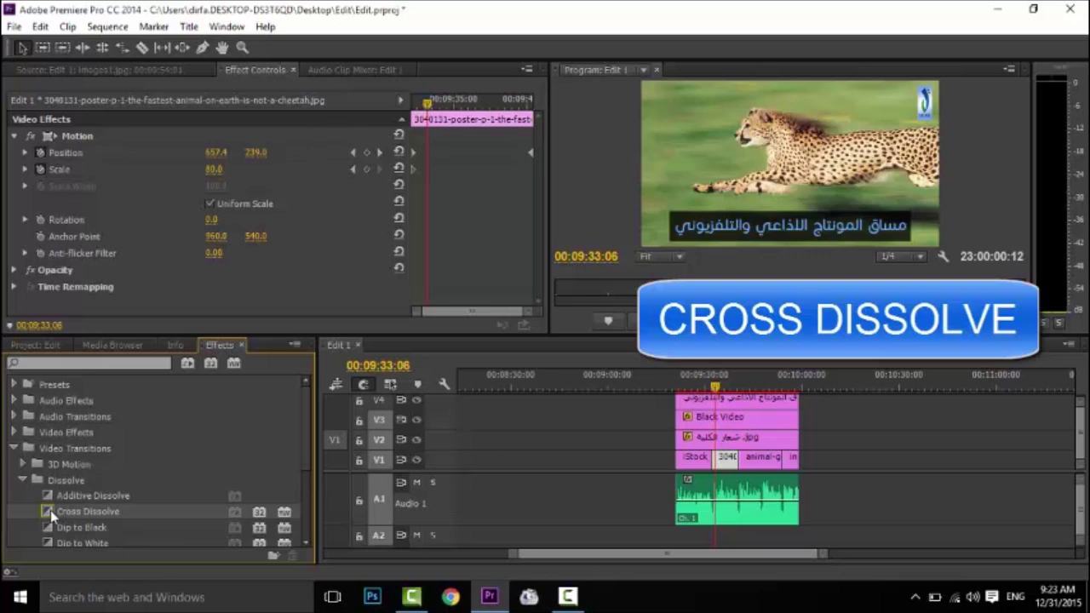
drag(50, 510, 724, 476)
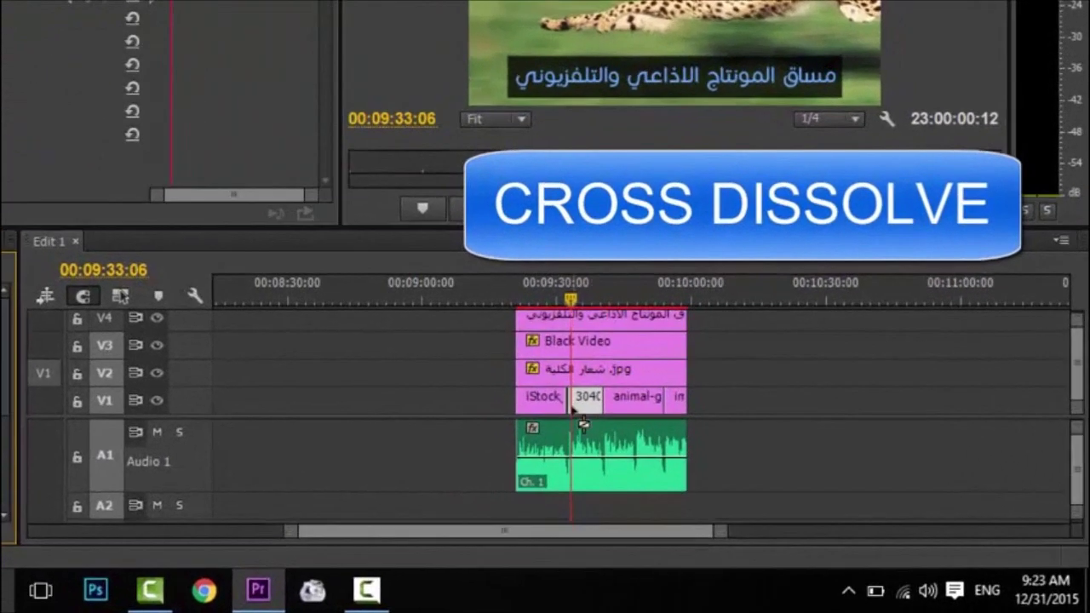
drag(583, 423, 568, 410)
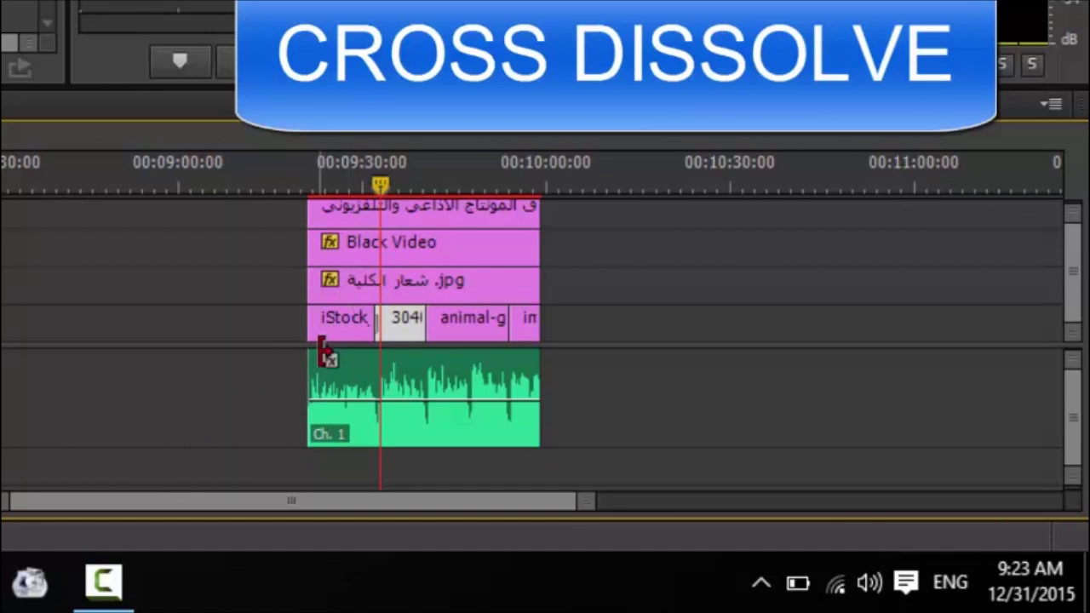
Step: Delete the Cross Dissolve between the frog and cheetah images on V1
key(=)
key(=)
key(=)
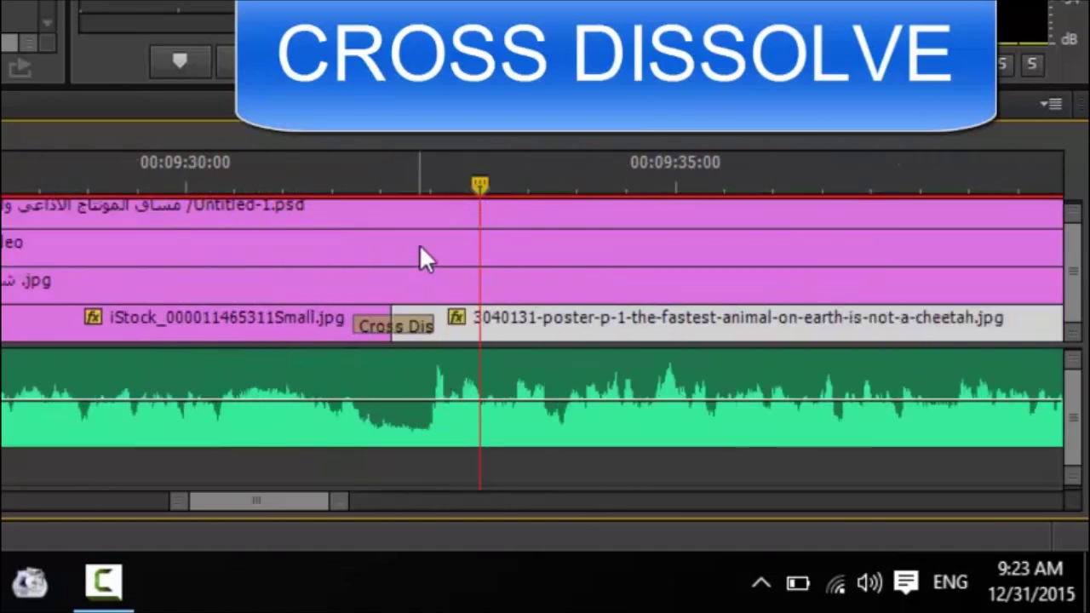
key(minus)
click(436, 330)
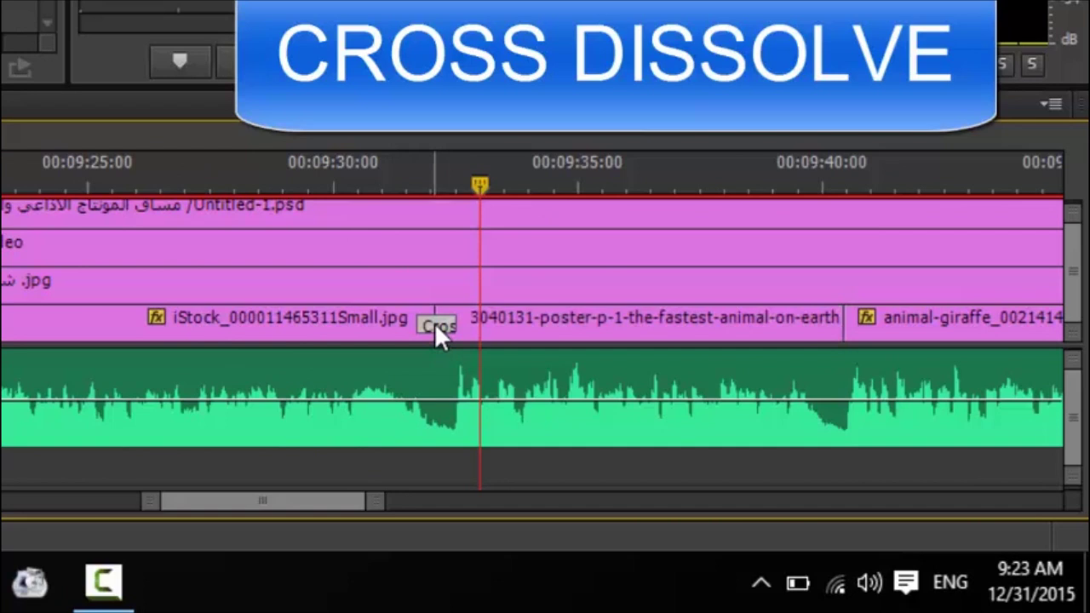
key(Delete)
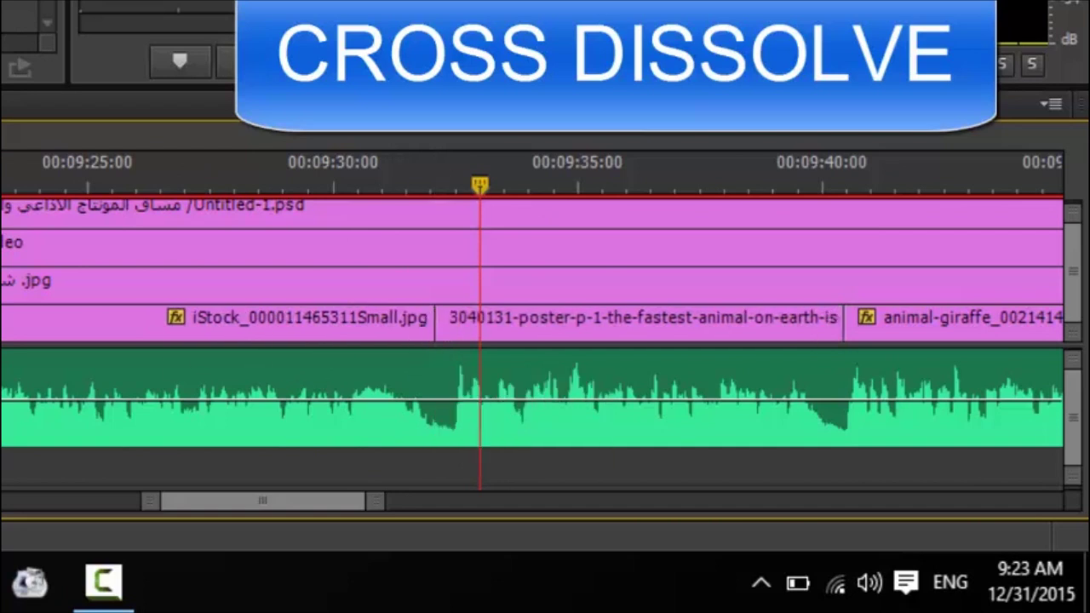
Step: Apply Cross Dissolve to the cut between the frog and cheetah images on V1, play it back, and collapse the transition folders
drag(383, 286, 447, 322)
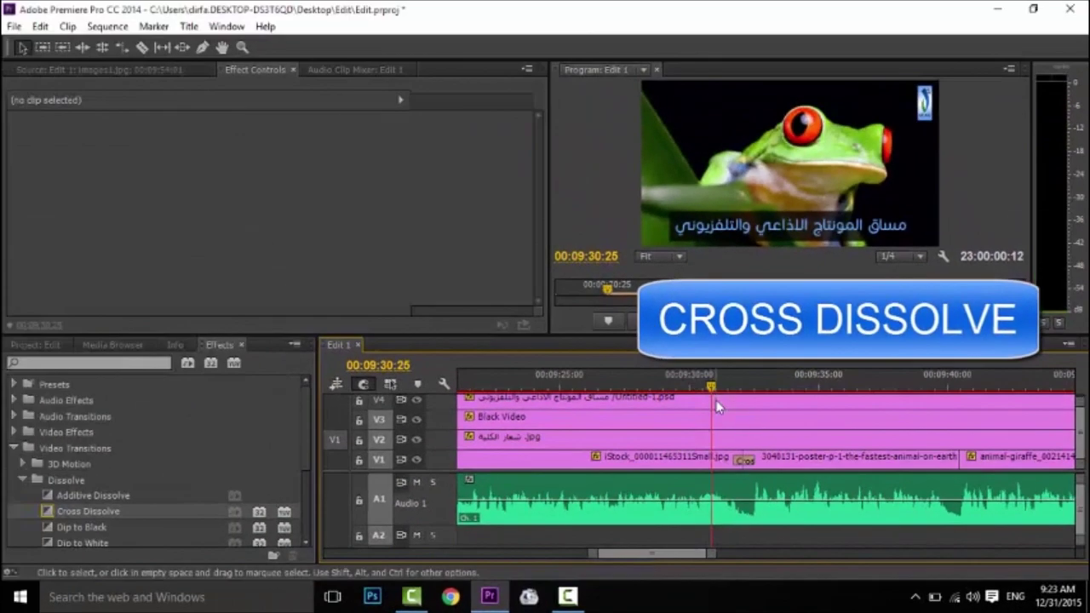
key(space)
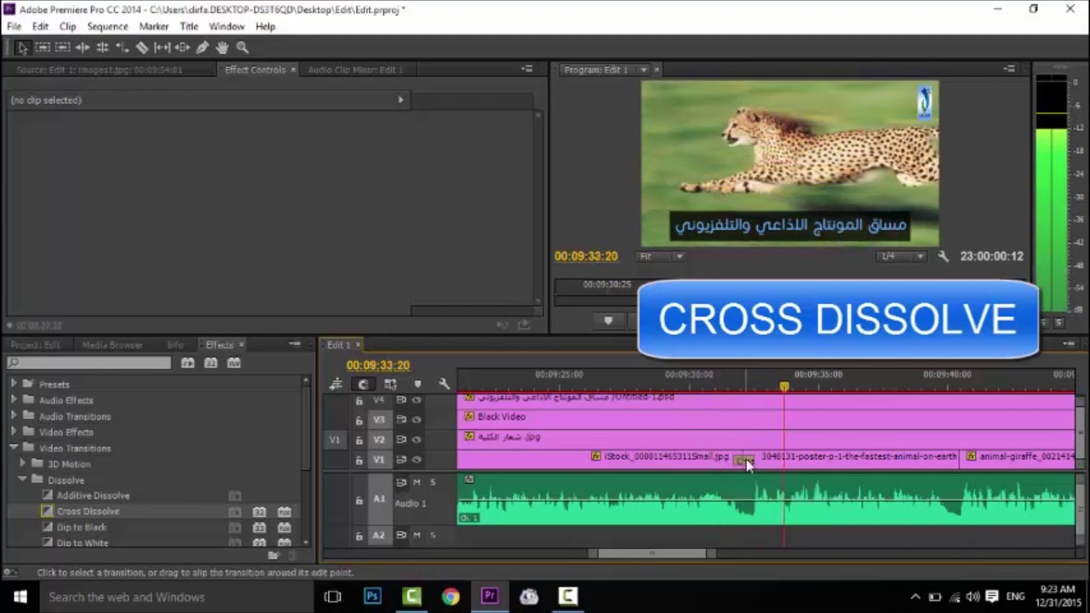
key(space)
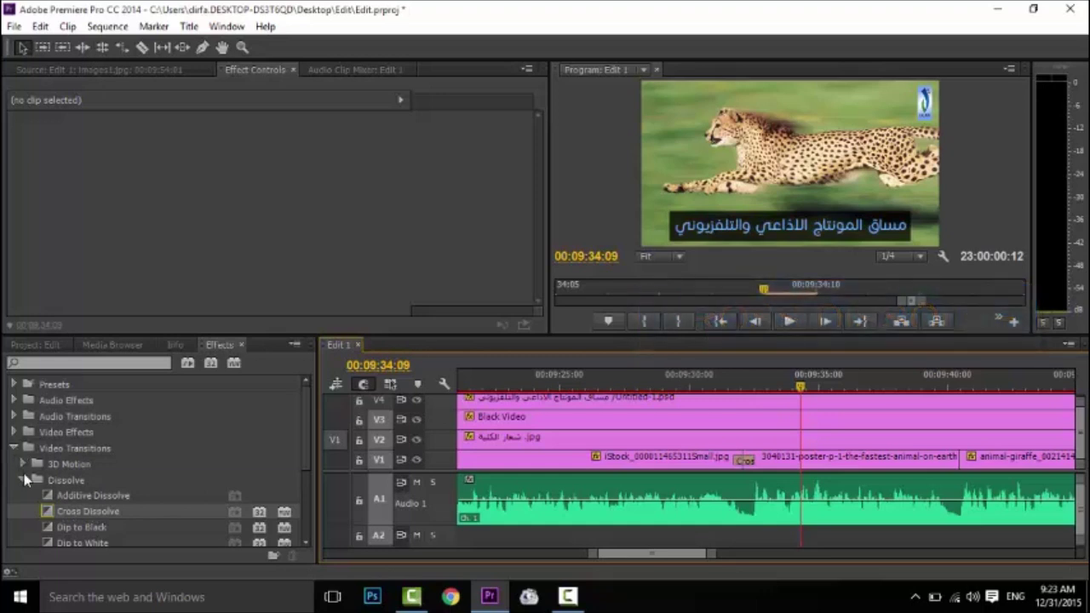
click(23, 480)
click(14, 449)
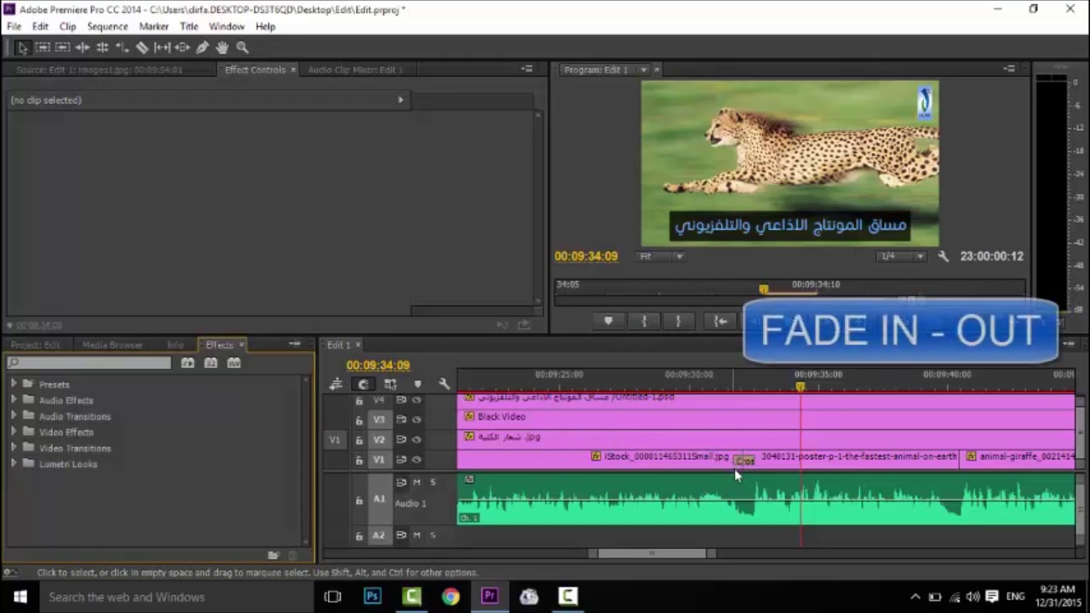
Step: Move the playhead to the beginning of the stacked clips and select the frog image on V1
key(minus)
key(minus)
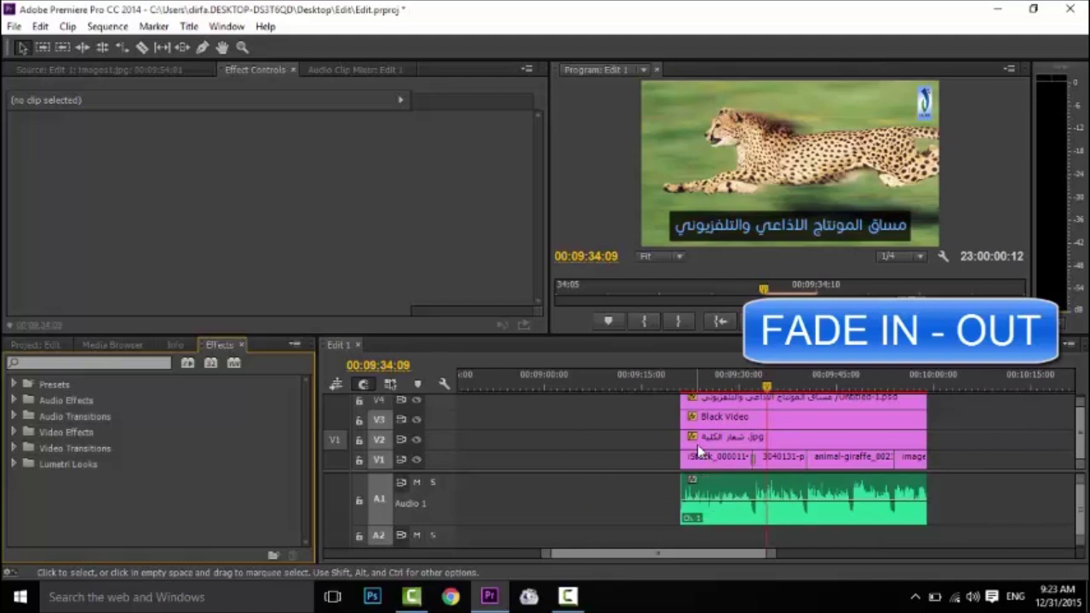
click(680, 388)
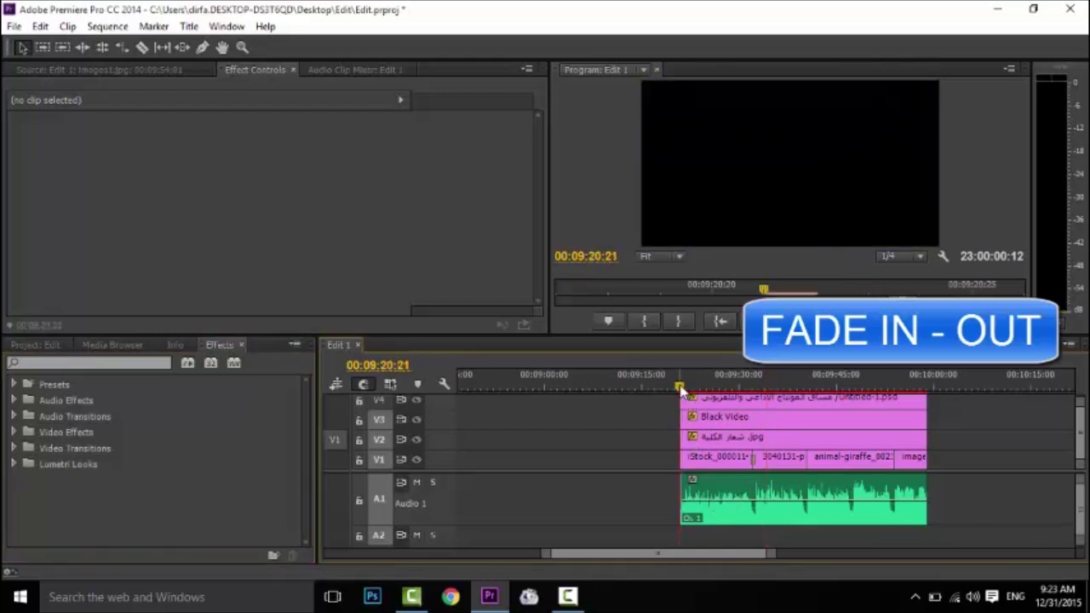
drag(680, 387, 681, 389)
click(707, 460)
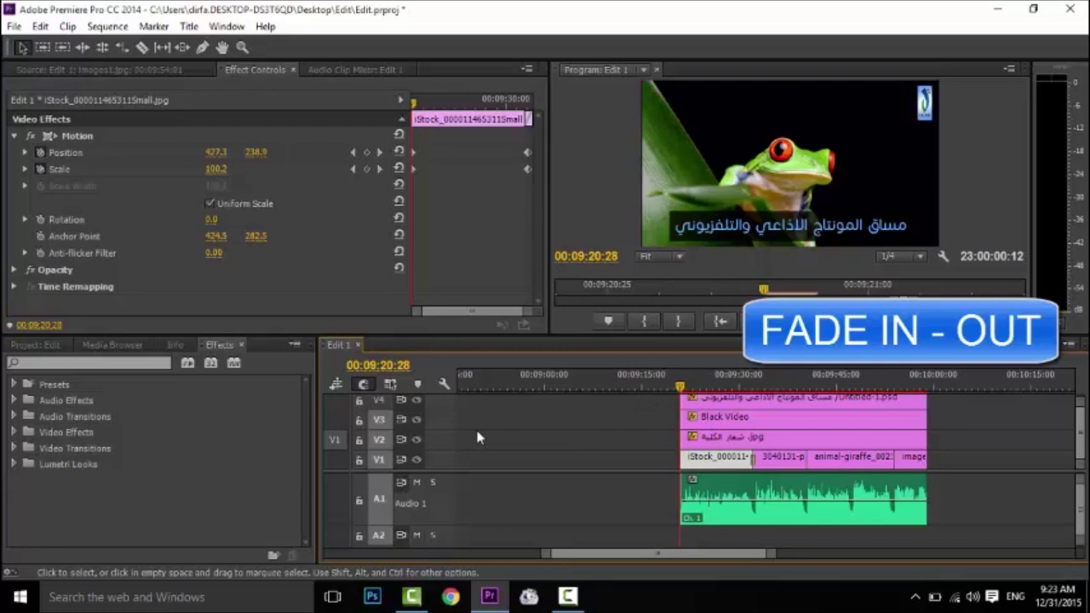
Step: Apply the Dip to Black transition from the Dissolve group to the start of the frog image on V1
click(15, 449)
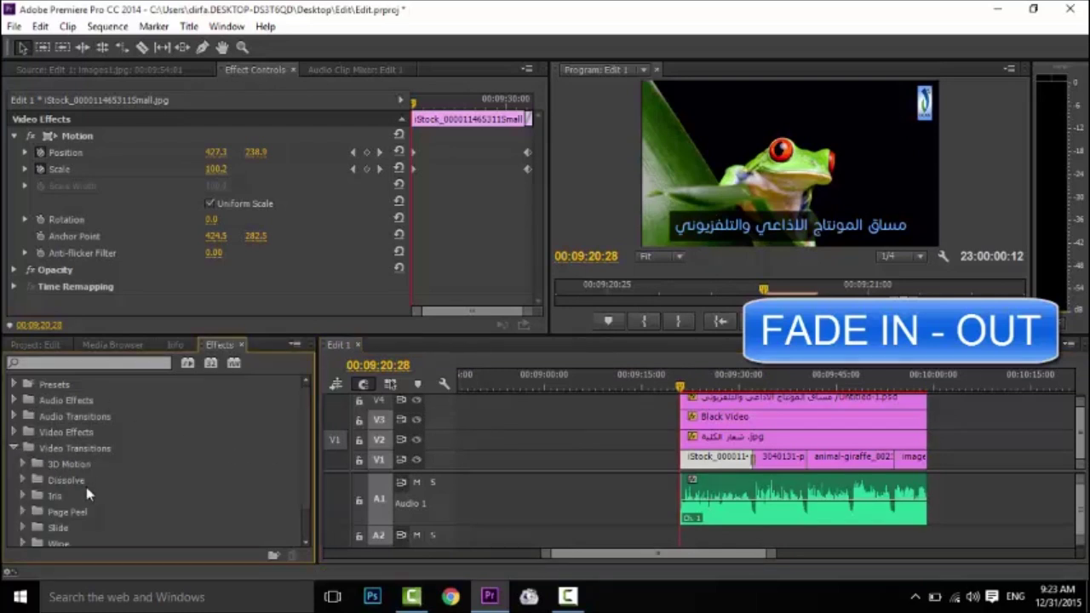
scroll(87, 484, down, 1)
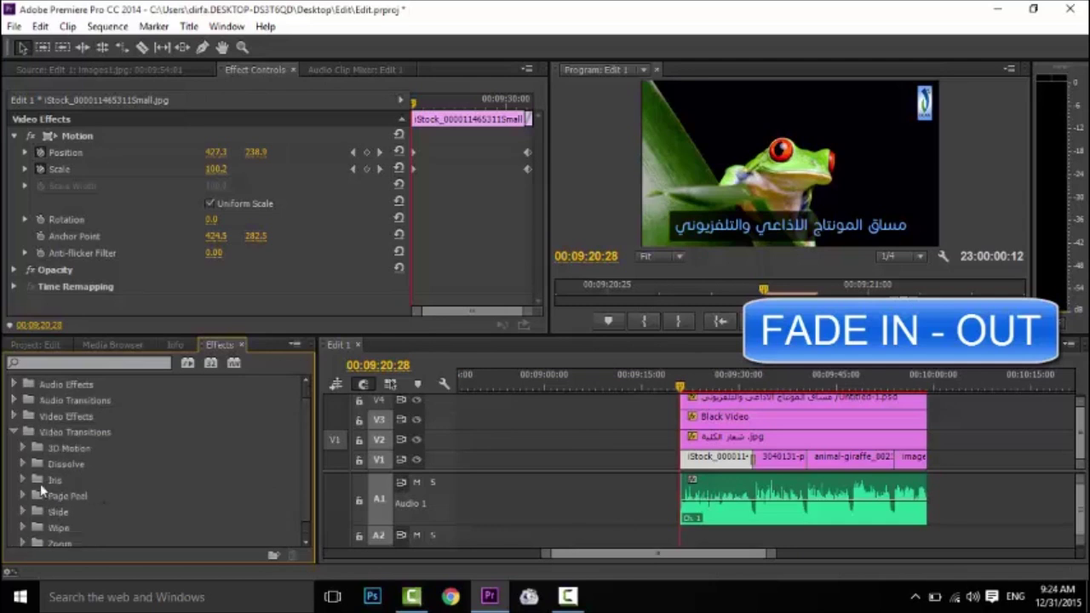
click(23, 464)
scroll(95, 487, down, 1)
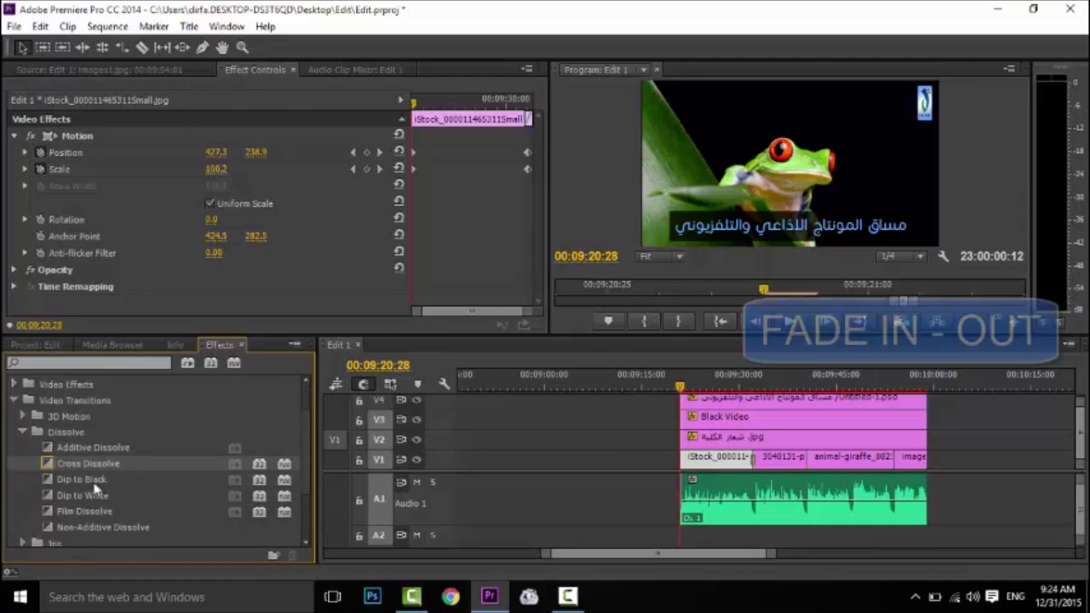
click(81, 480)
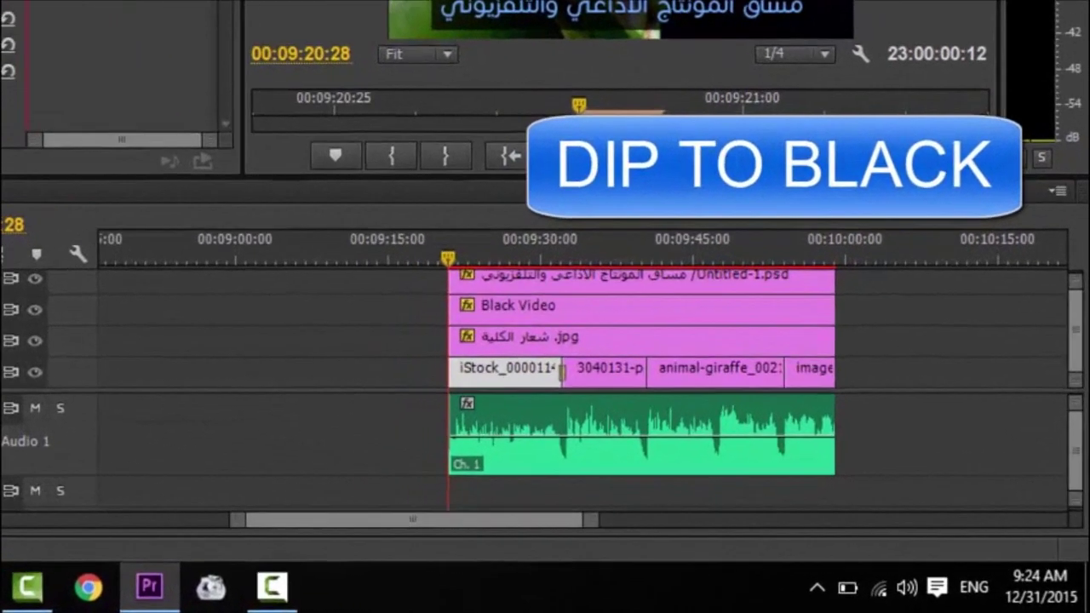
mouse_move(421, 393)
mouse_down()
mouse_move(457, 395)
mouse_move(453, 379)
mouse_up()
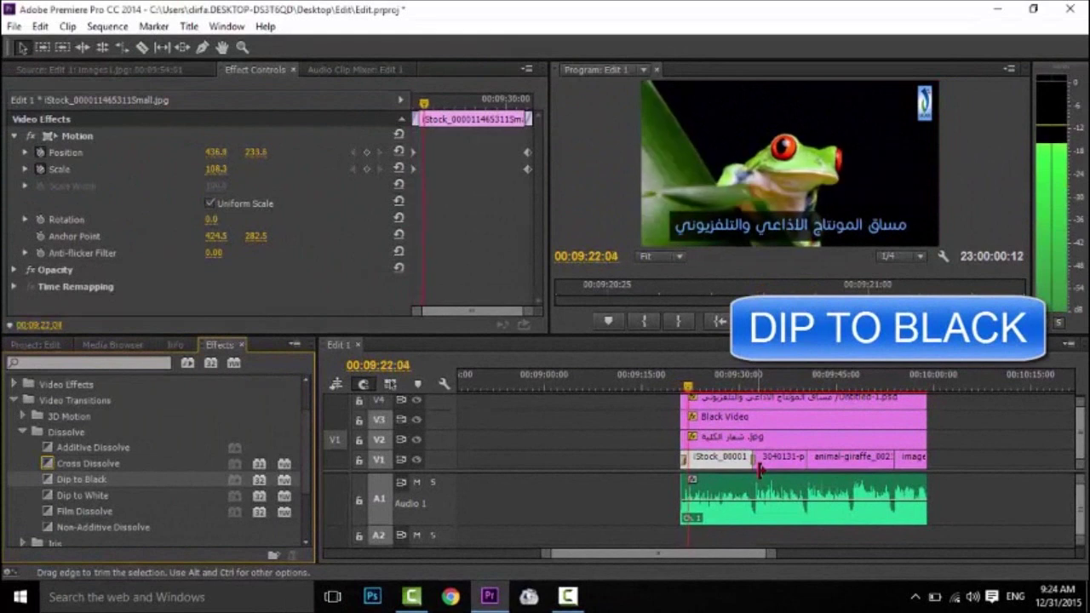
key(Up)
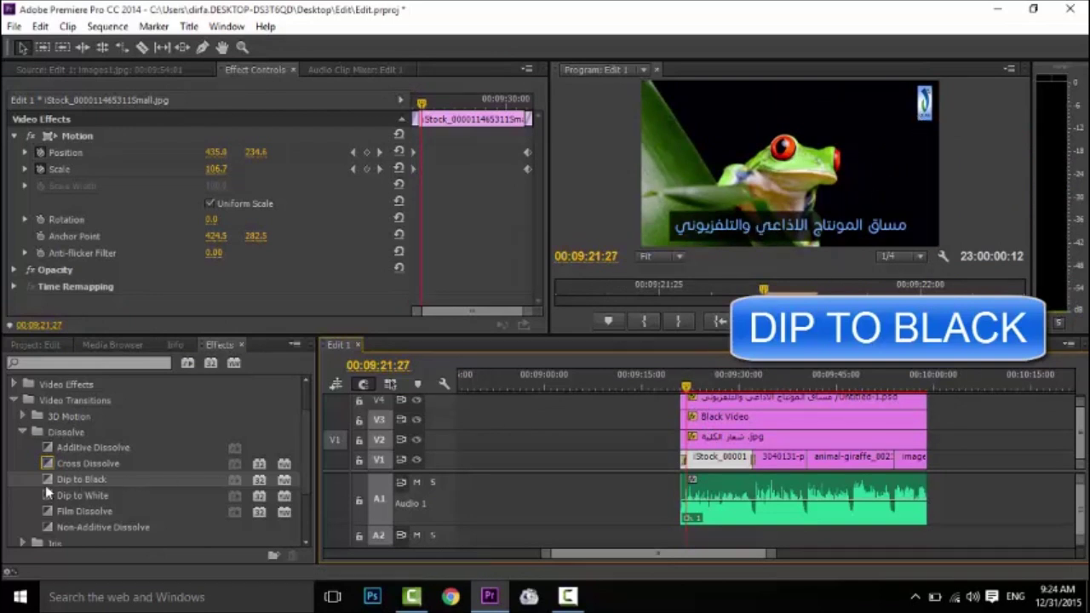
Step: Apply Dip to Black to the start of the logo image on V2, the Black Video on V3 and the title on V4
drag(70, 477, 545, 464)
drag(688, 437, 685, 437)
drag(342, 482, 689, 419)
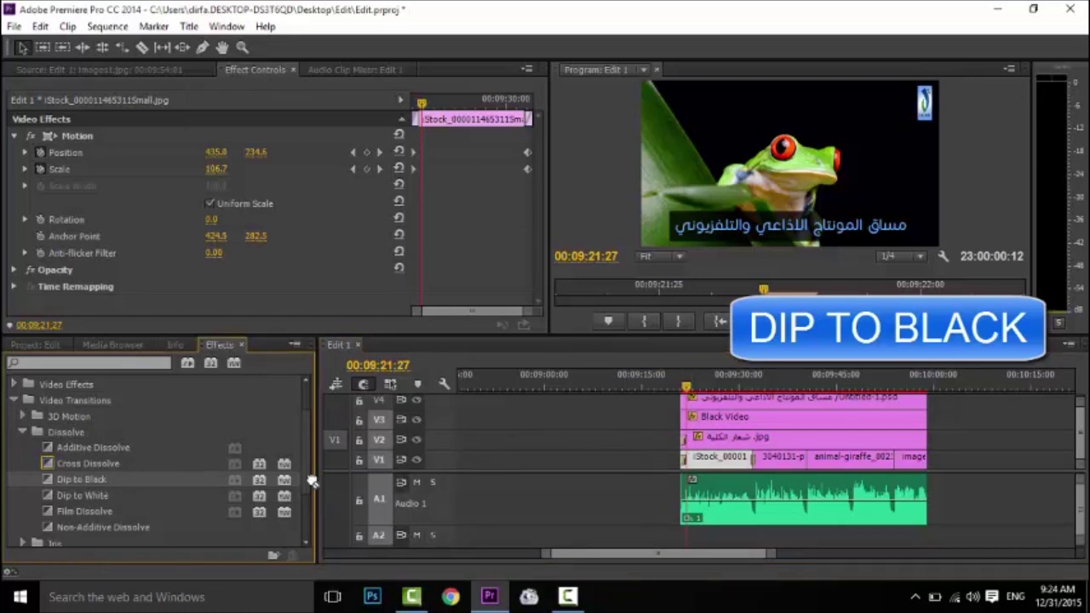
click(684, 443)
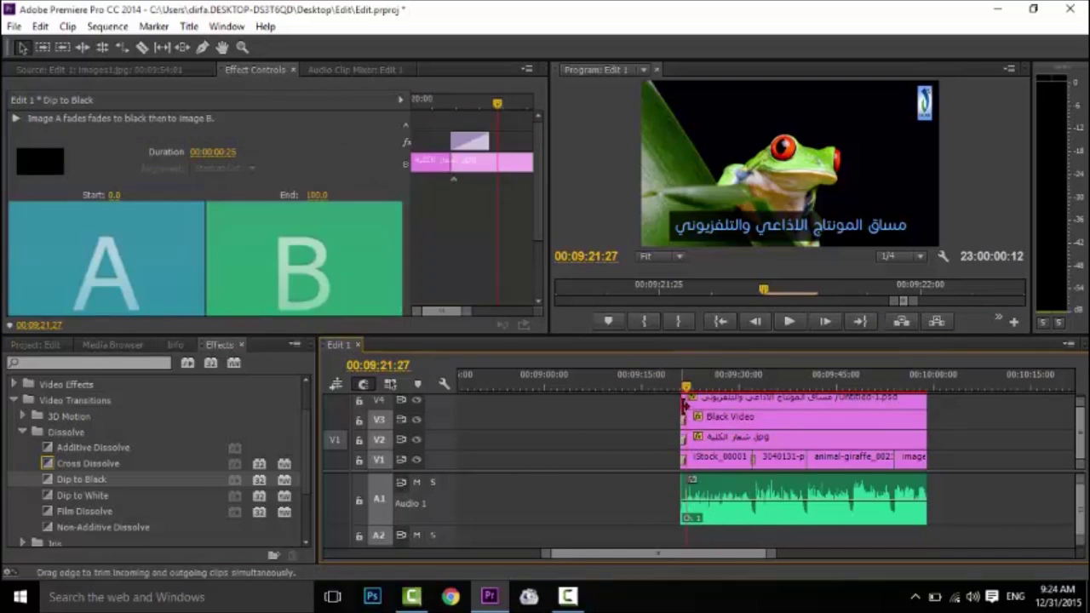
click(678, 417)
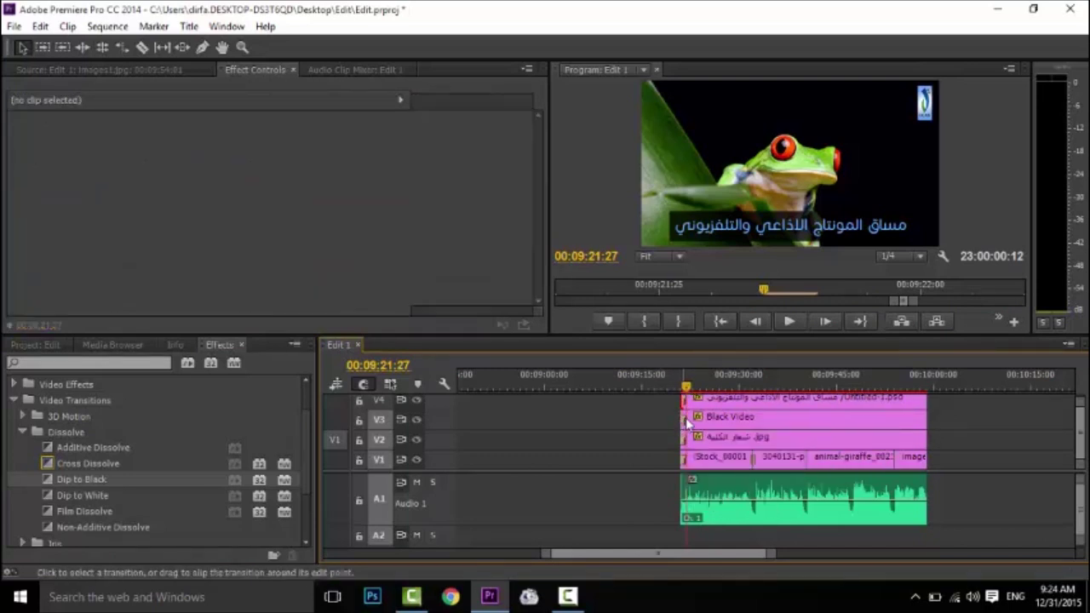
Step: Play back the Dip to Black fade-in from the beginning of the stacked clips
click(684, 388)
drag(684, 389, 680, 389)
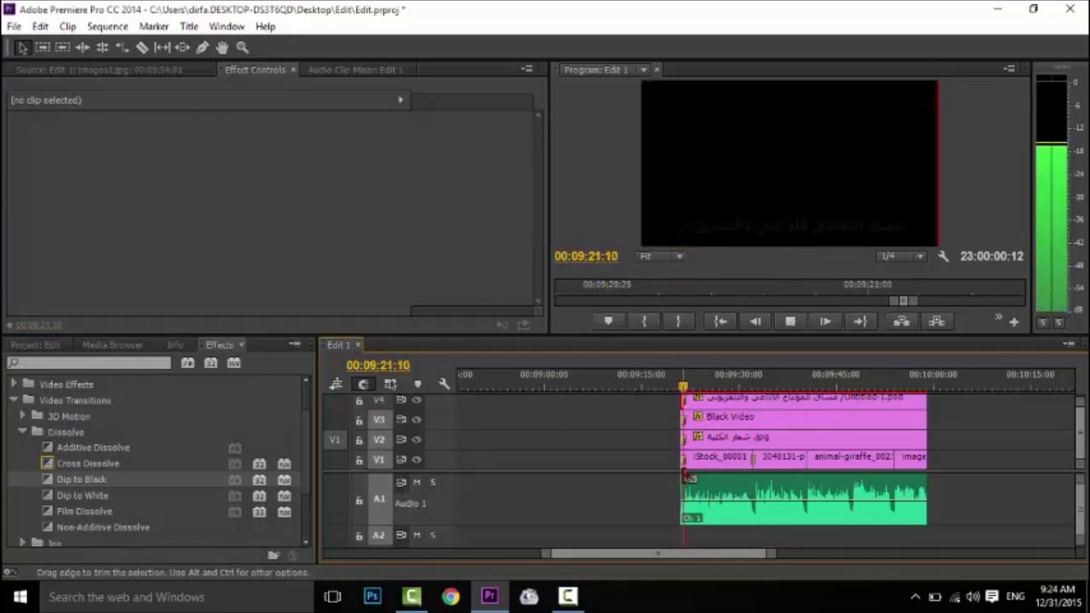
key(space)
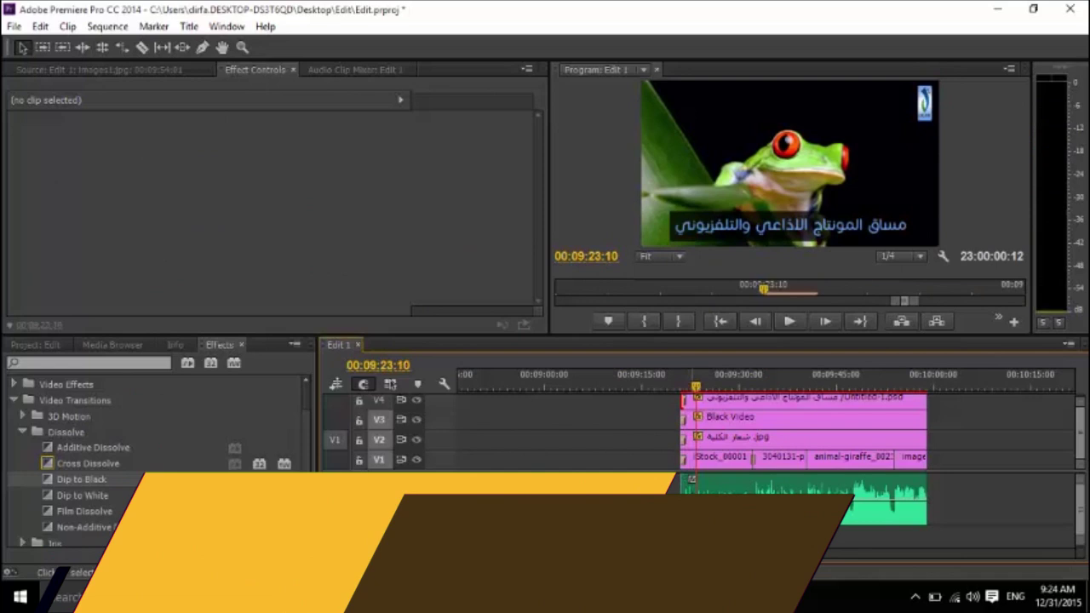
Step: Lengthen the Dip to Black transitions on V1 to V4 to staggered durations, extending the one on V4 to 00:00:03:23
key(equal)
key(equal)
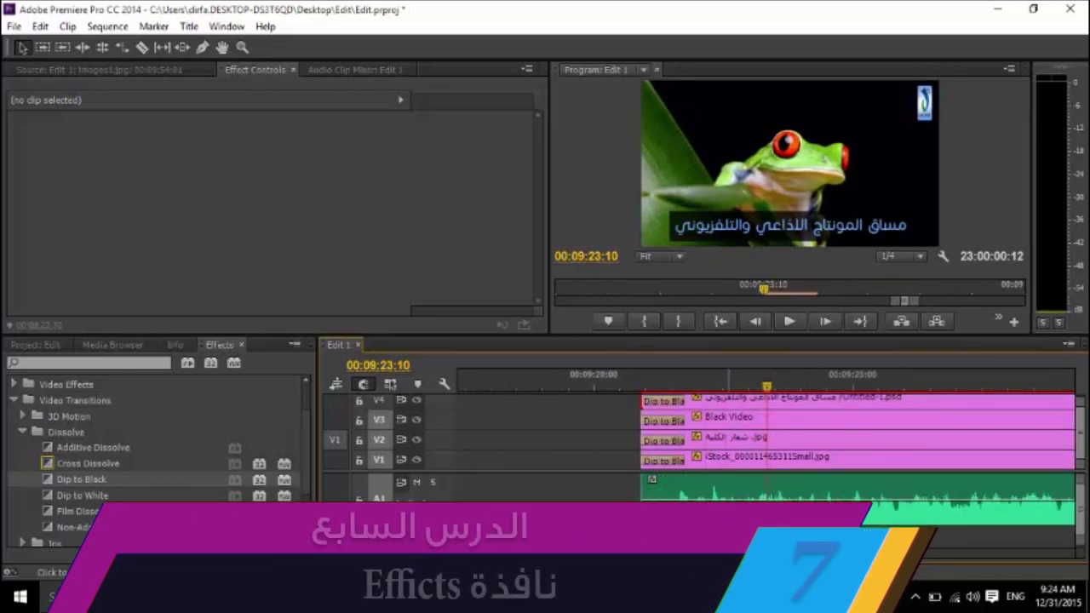
drag(686, 460, 797, 461)
drag(685, 437, 832, 402)
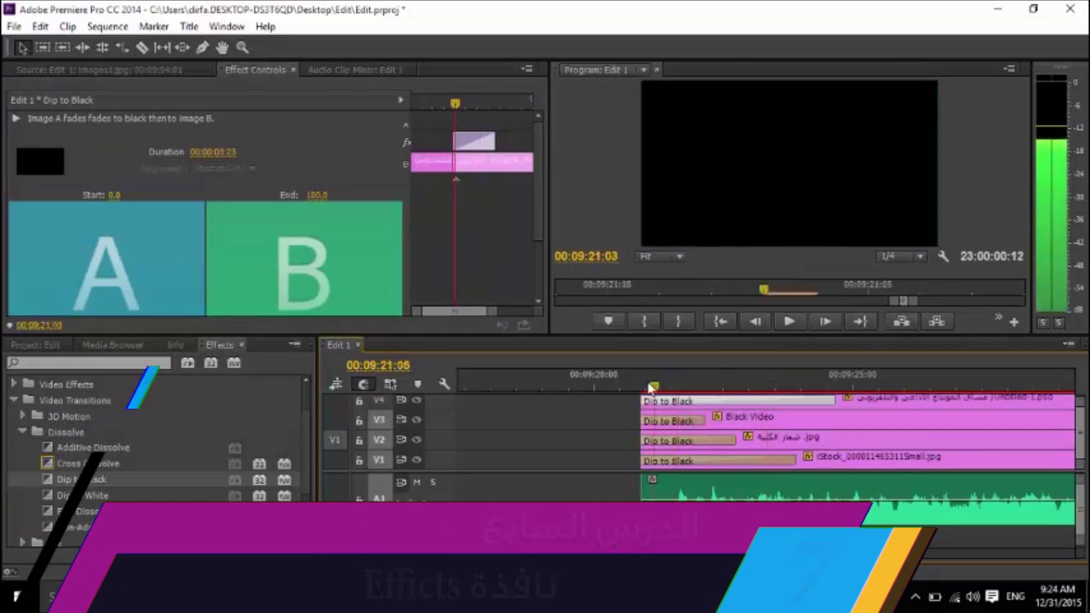
Step: Play back the staggered fade-in from the start of the clips
key(Up)
key(space)
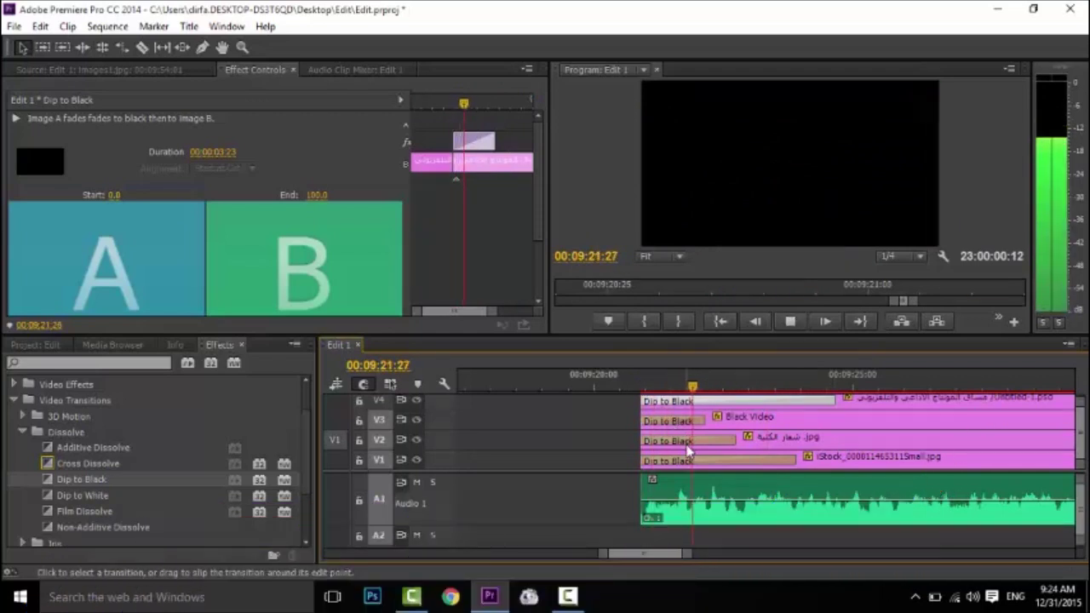
key(space)
Step: Shorten the Dip to Black on the V1 frog image to 00:00:01:11 and play back the fade-in
drag(795, 461, 706, 460)
key(Up)
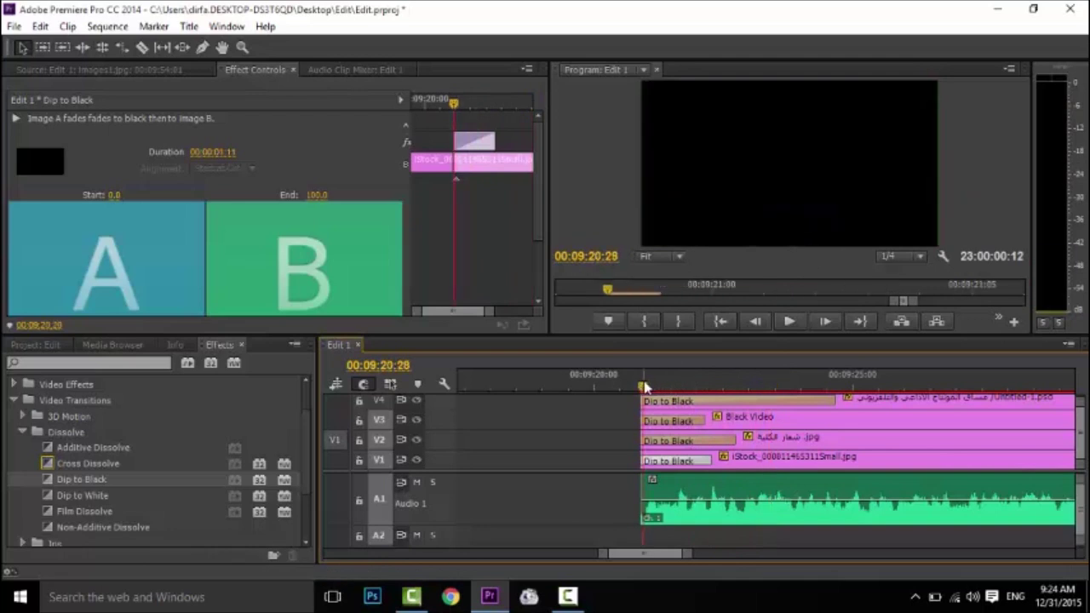
key(space)
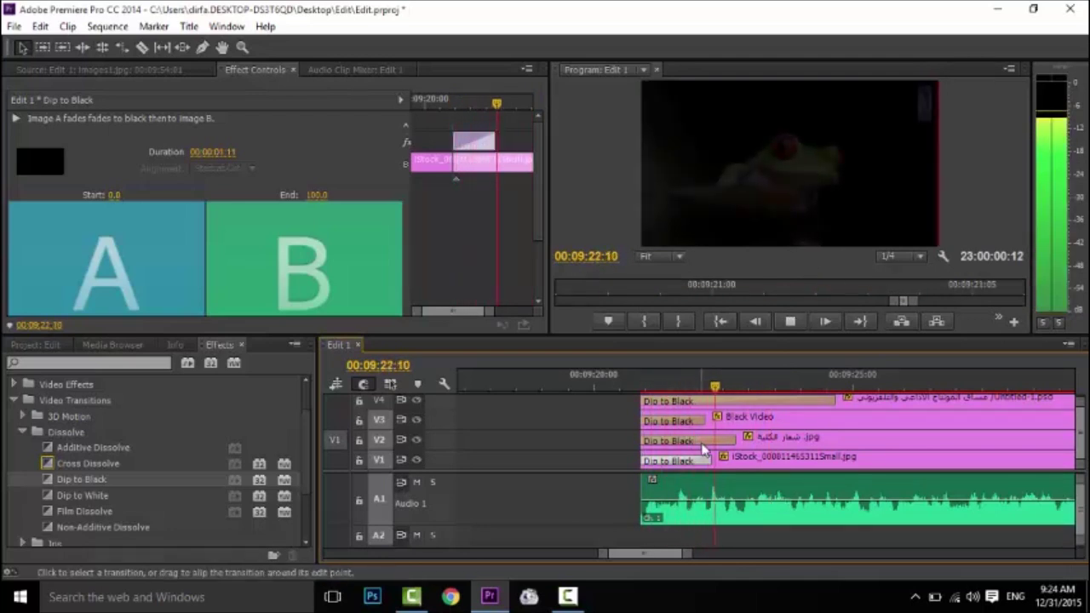
key(space)
Step: Shorten the Dip to Black on V2 to roughly match V1, and the one on V4 to 00:00:01:15
drag(735, 441, 711, 440)
click(806, 401)
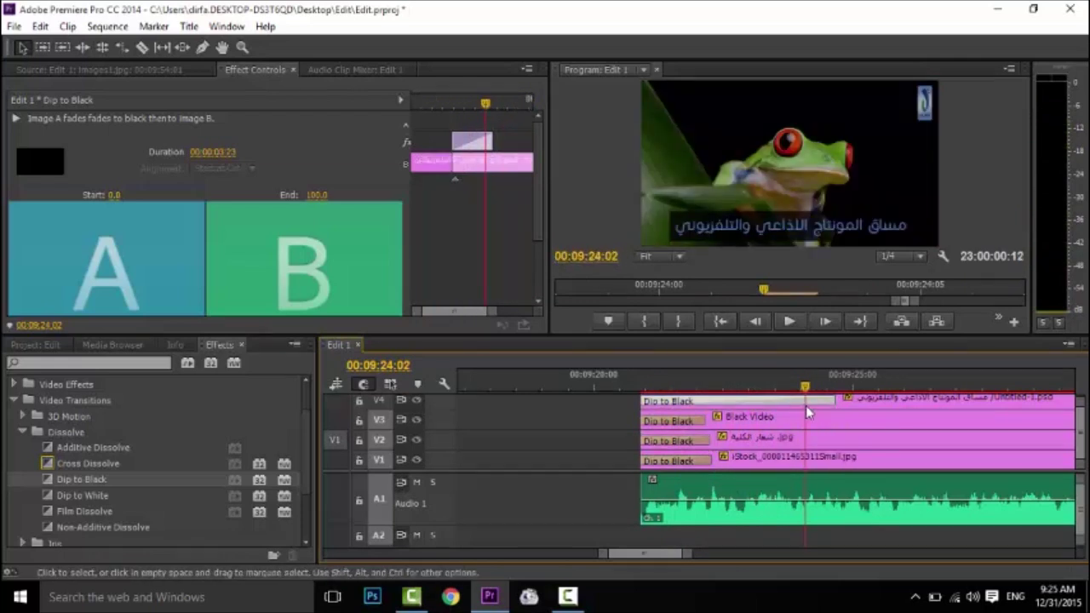
drag(834, 401, 831, 402)
drag(737, 401, 718, 403)
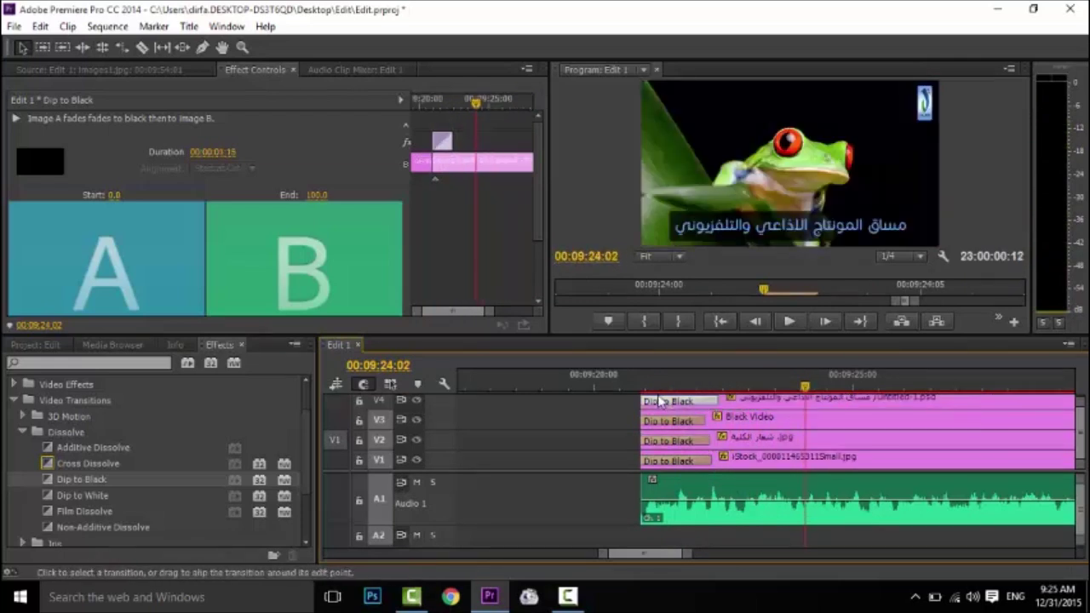
Step: Play back the sequence from the shortened fade-in through the Cross Dissolve between the frog and cheetah images
key(Up)
key(space)
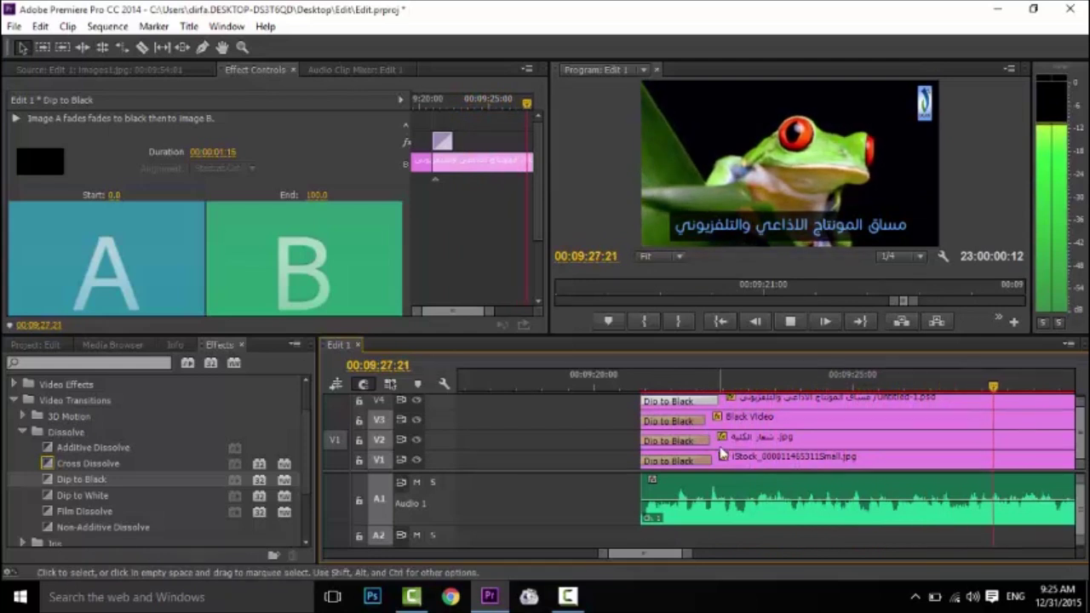
key(minus)
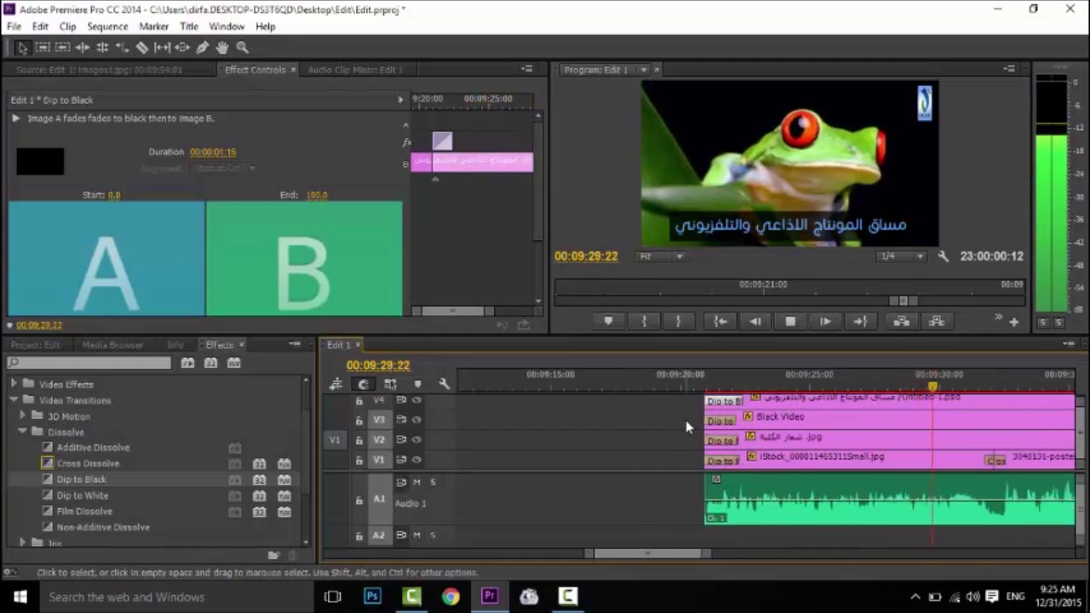
key(space)
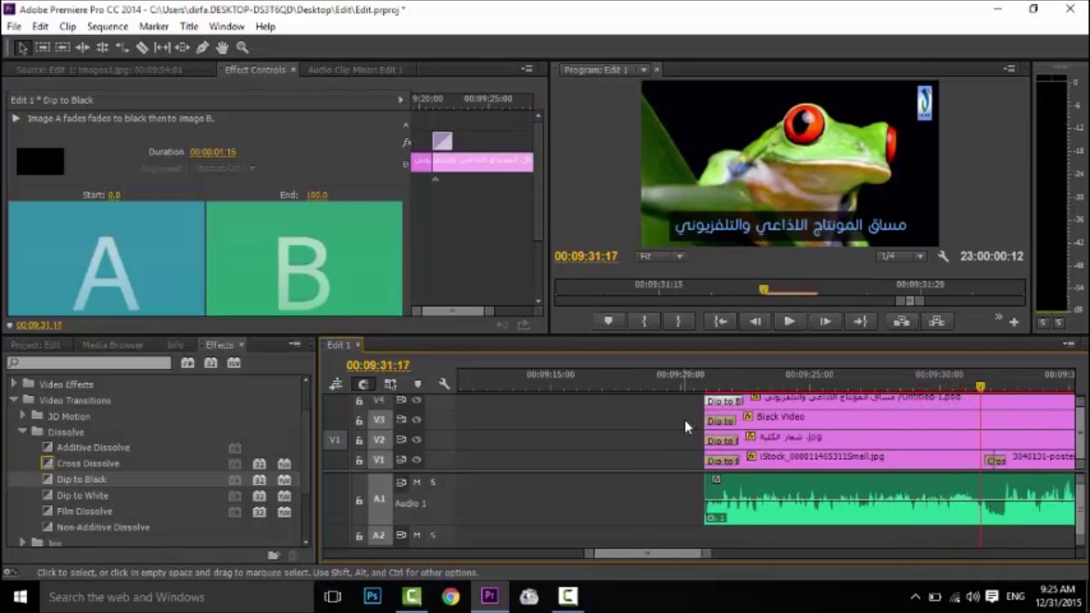
key(space)
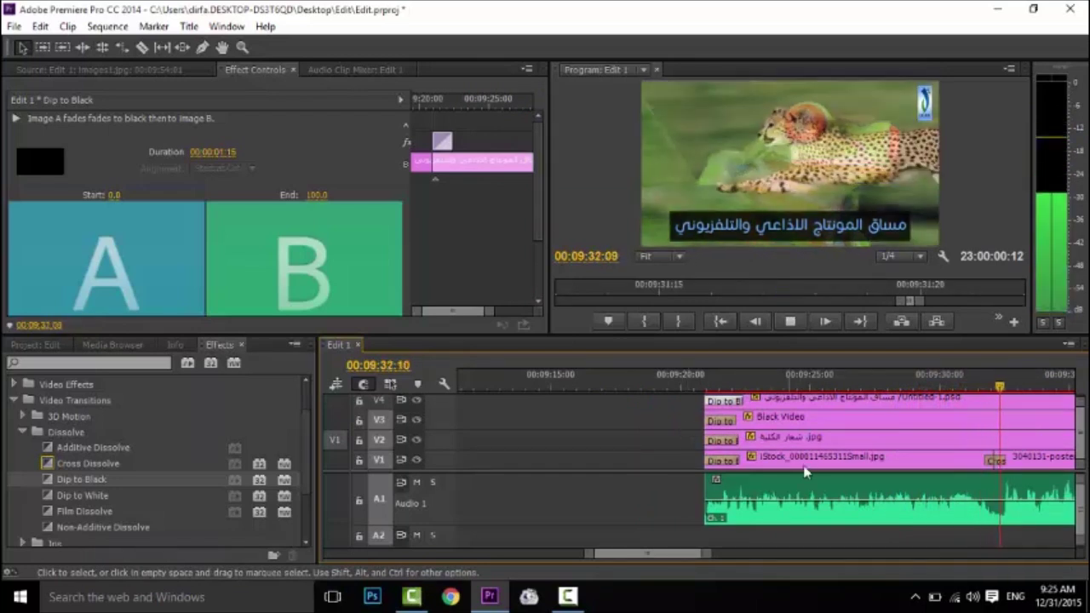
key(space)
Step: Lengthen the Cross Dissolve between the frog and cheetah images on V1 to about 00:00:02:27 and play it back
click(995, 462)
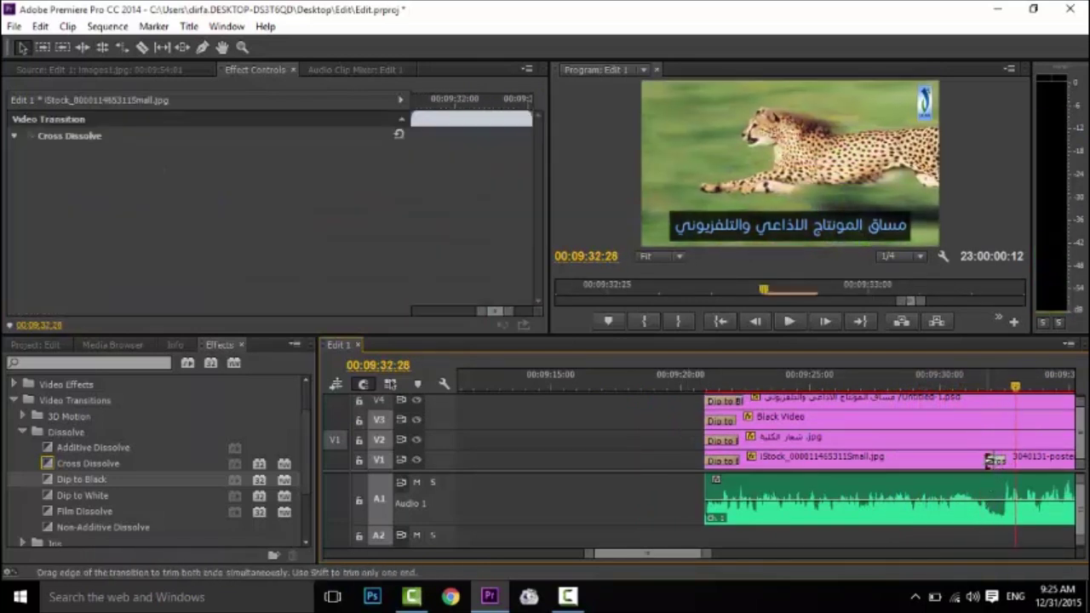
drag(992, 460, 960, 449)
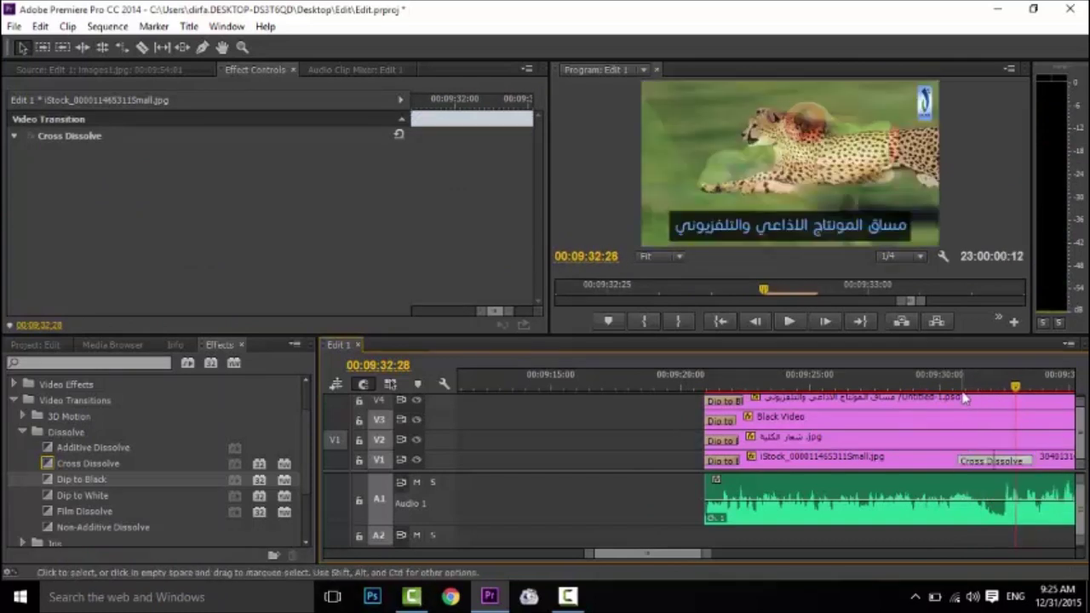
click(961, 379)
key(space)
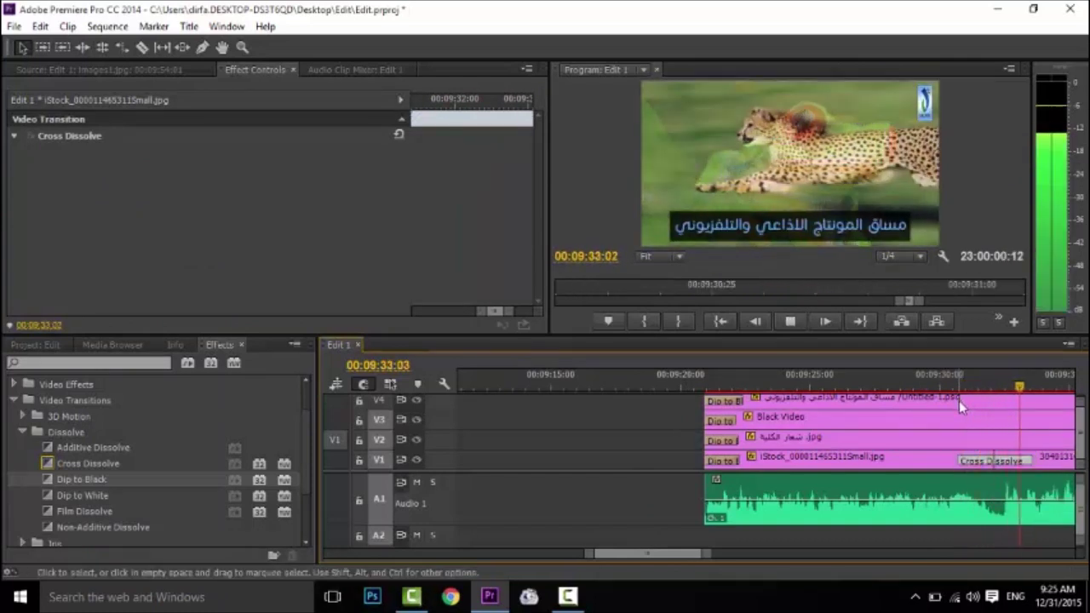
key(space)
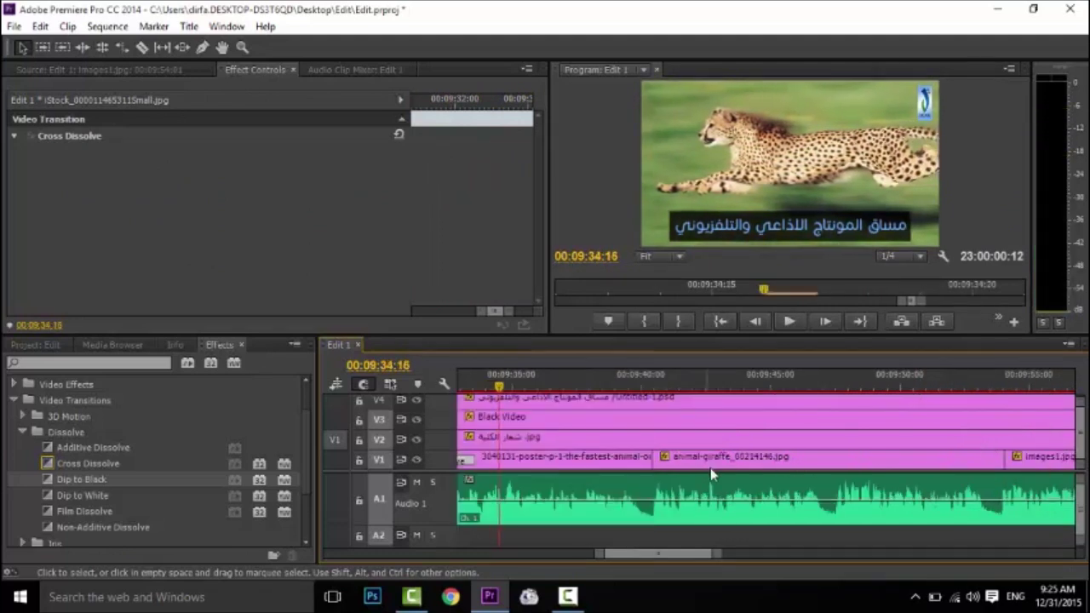
Step: Check the duration setting of the Cross Dissolve between the frog and cheetah images without changing it
scroll(734, 485, up, 3)
scroll(734, 485, up, 5)
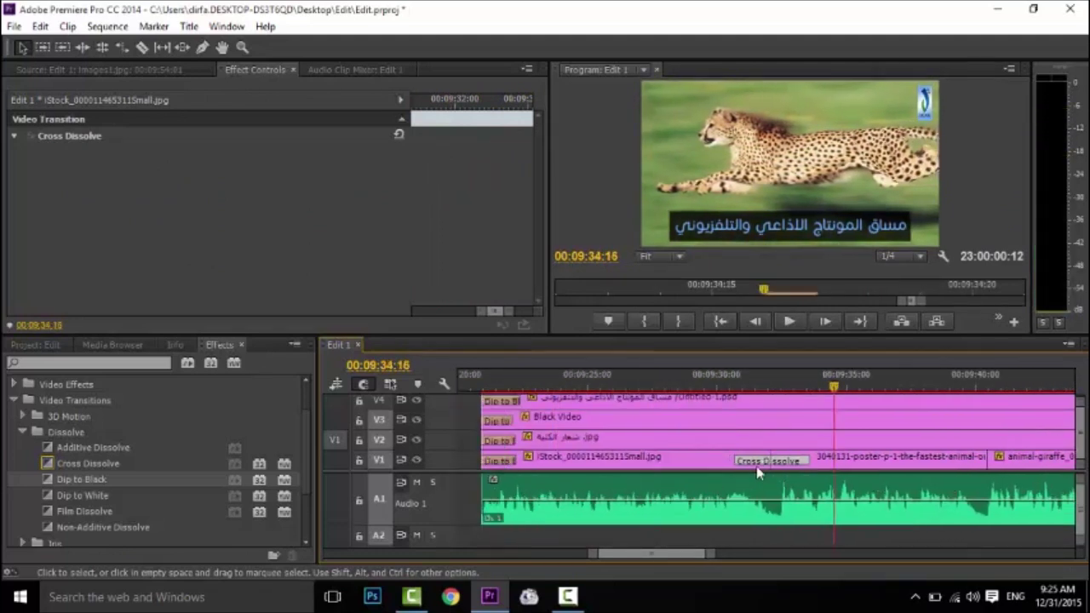
double_click(762, 463)
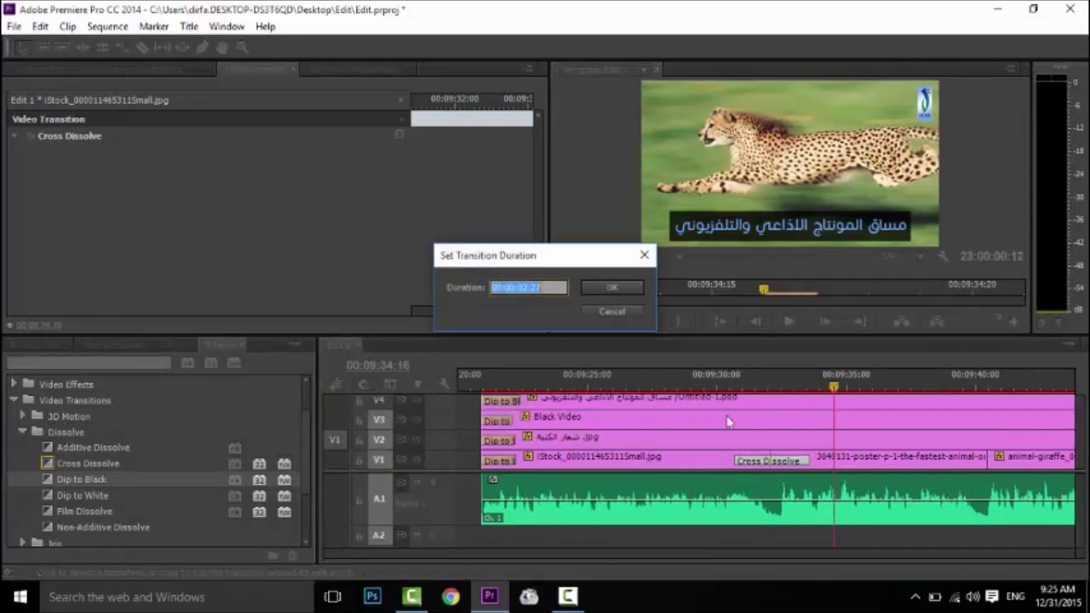
click(605, 311)
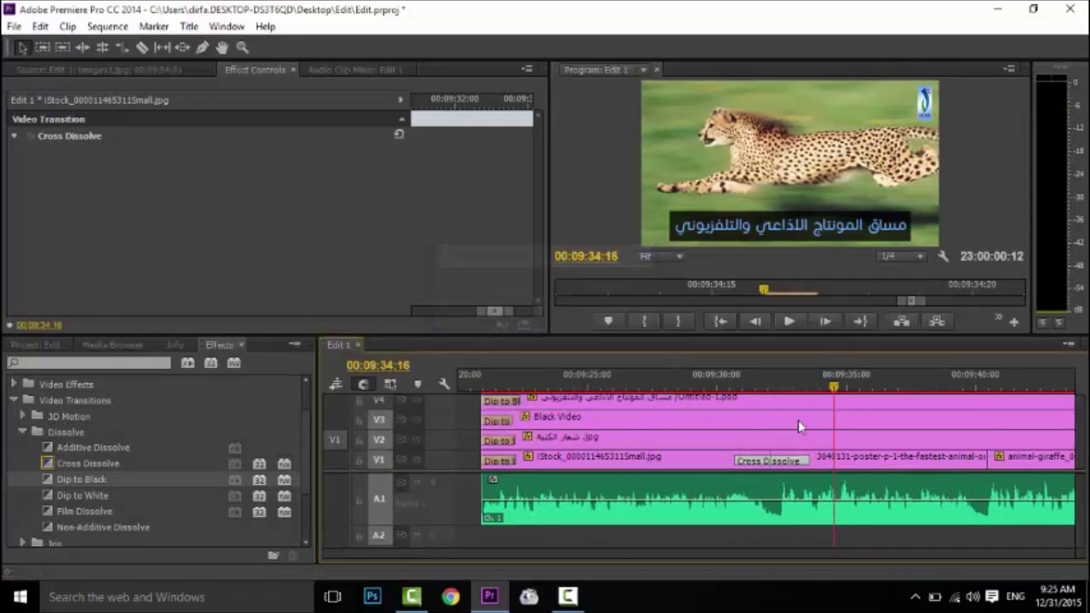
click(765, 379)
double_click(790, 463)
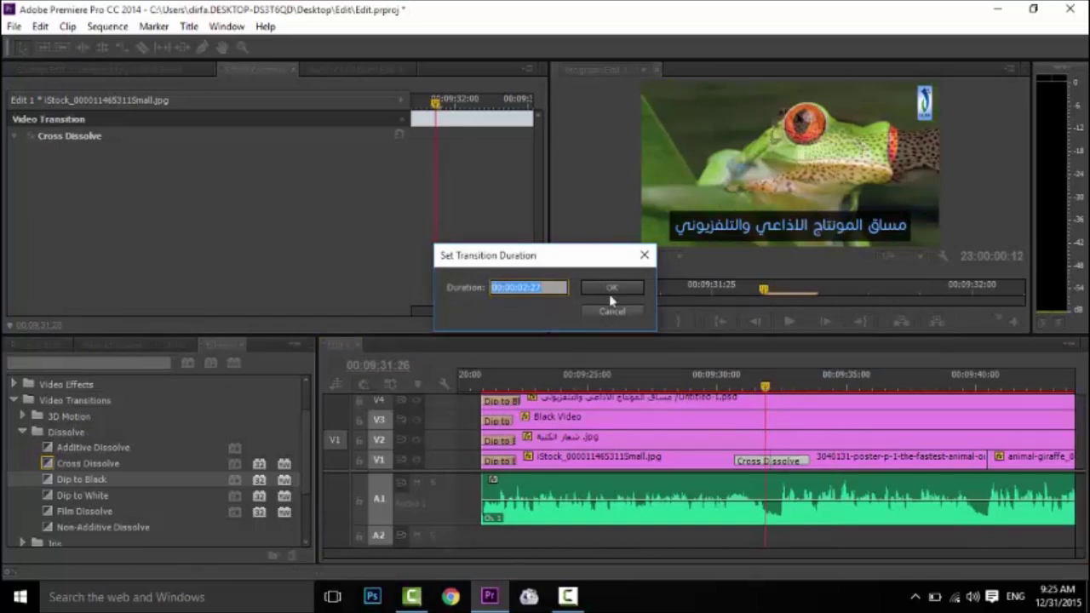
click(611, 311)
Step: Inspect the settings of the Dip to Black at the start of V4 and recheck the duration setting of the V1 Cross Dissolve
scroll(622, 406, up, 3)
click(622, 404)
scroll(622, 405, up, 1)
scroll(288, 227, down, 2)
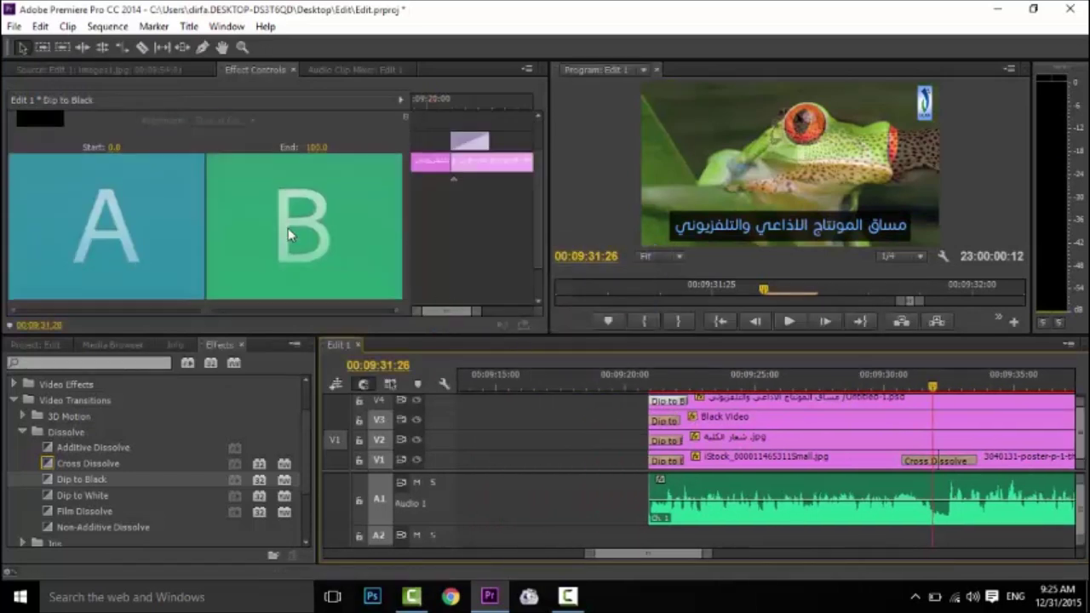
scroll(220, 273, up, 2)
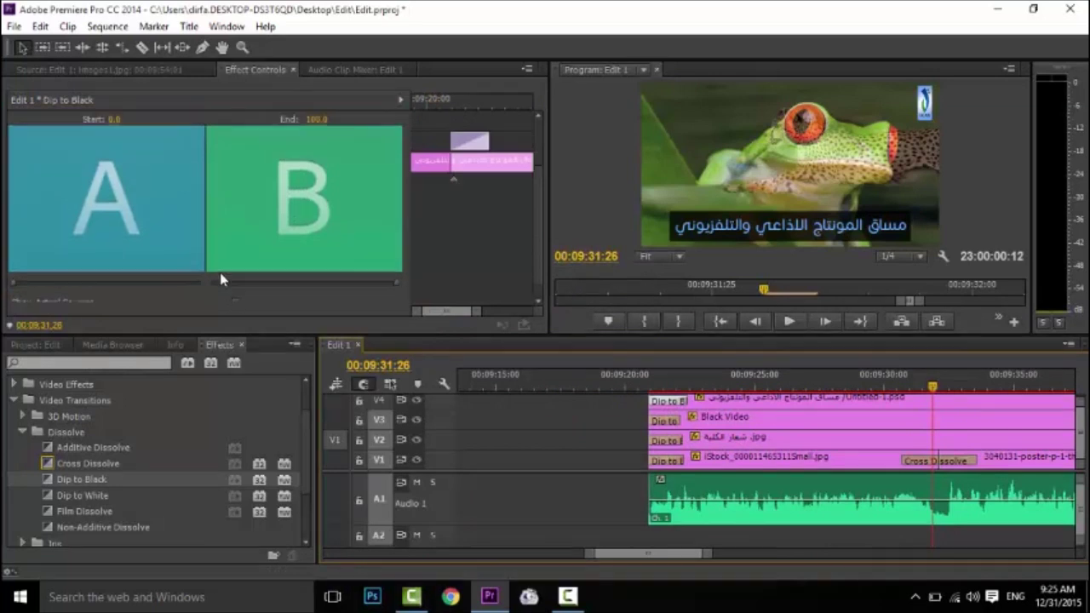
drag(688, 383, 931, 398)
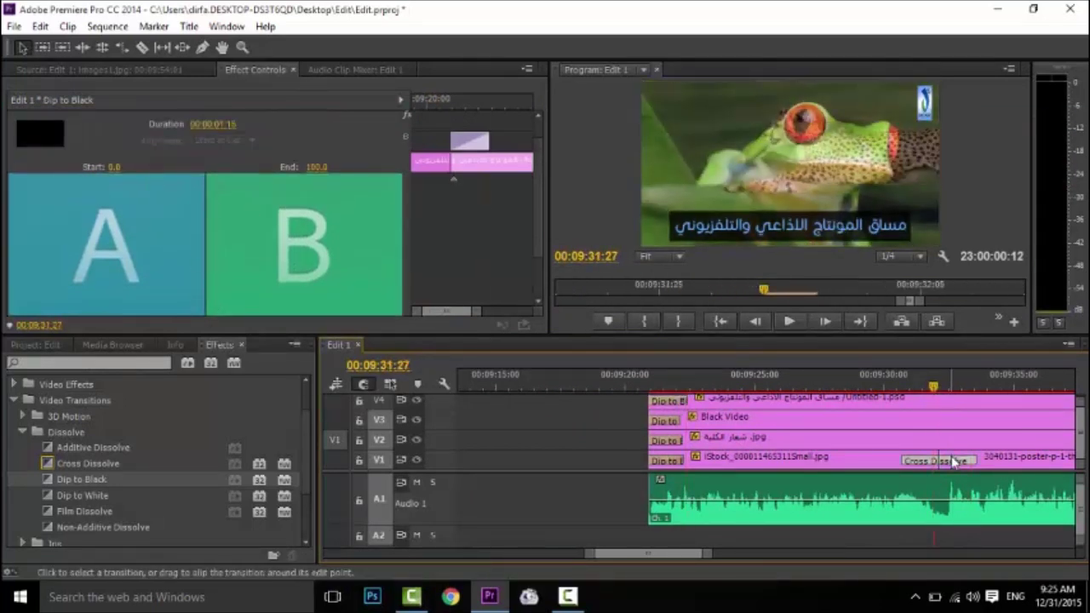
double_click(915, 461)
click(606, 311)
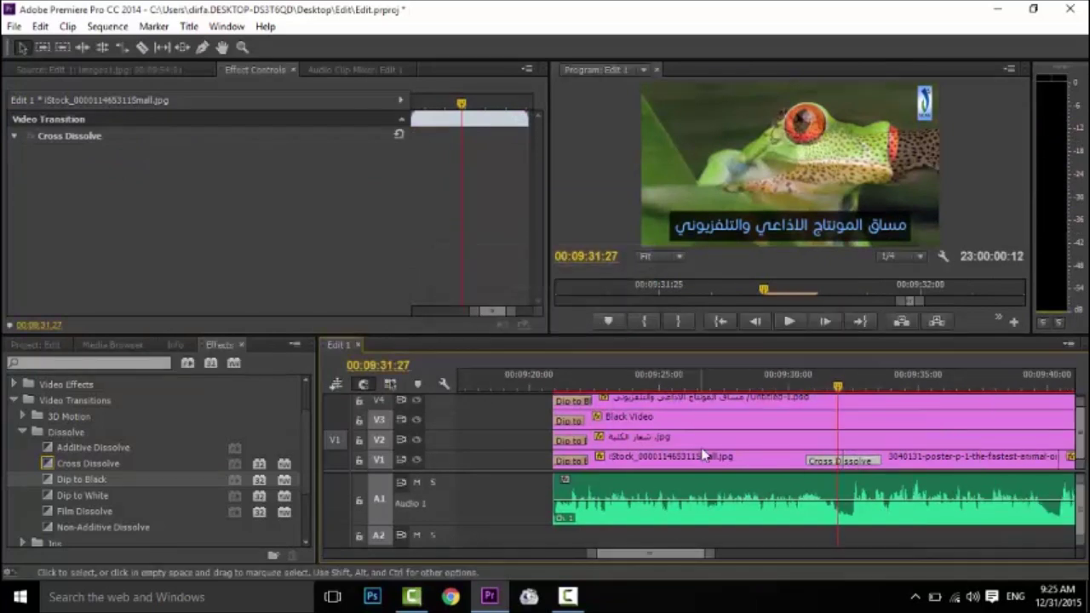
Step: Play back the fade-in from just before the start of the clips with the whole edit in view
key(minus)
key(minus)
key(minus)
key(minus)
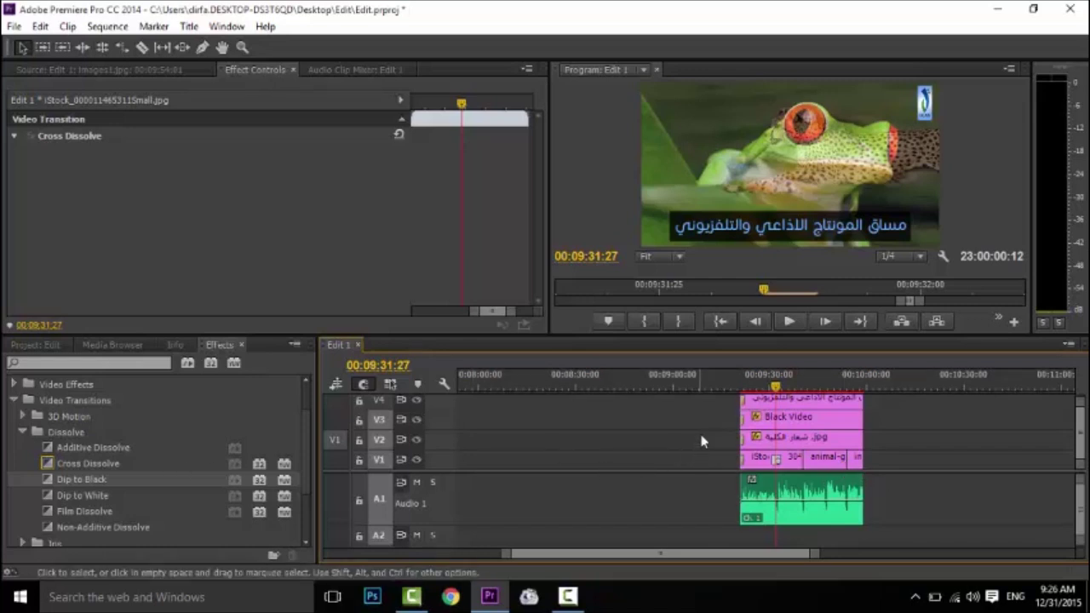
click(737, 387)
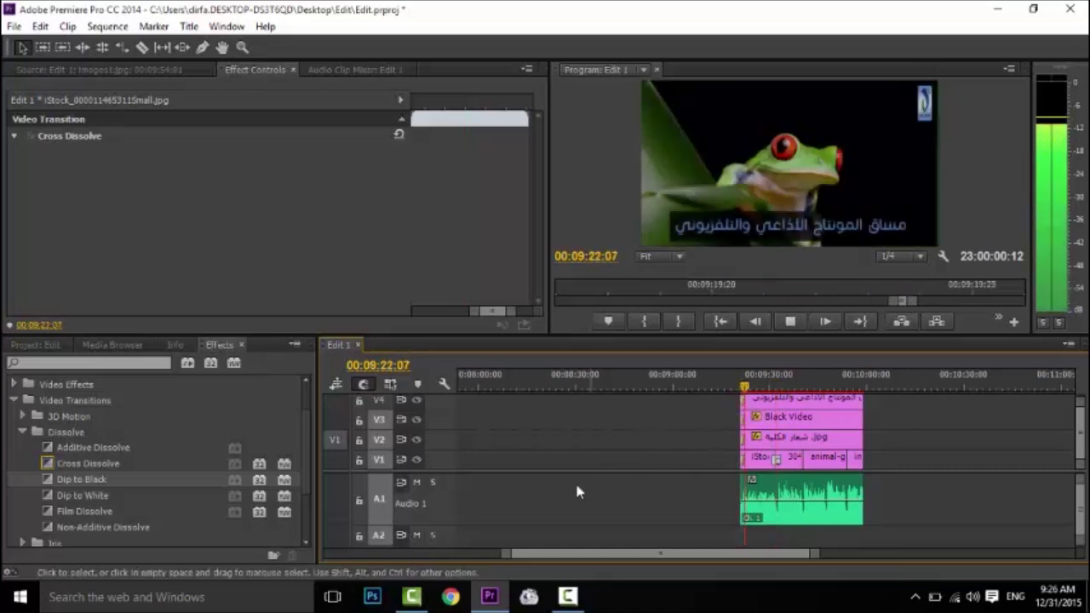
key(space)
Step: Apply Dip to Black to the end of the last clip on each of the video tracks V1 to V4
drag(73, 482, 856, 462)
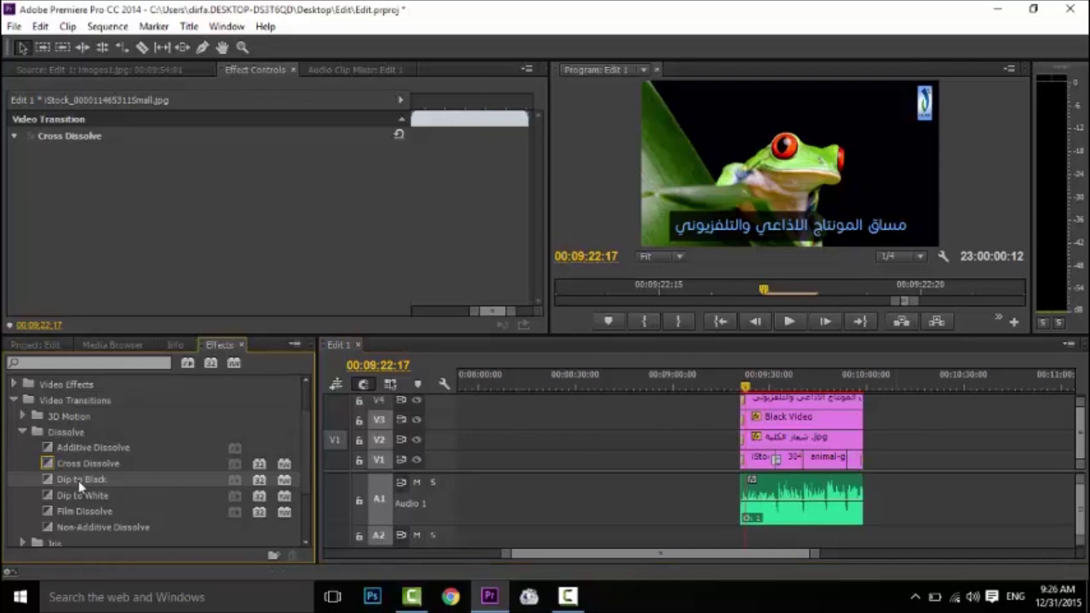
drag(76, 482, 738, 482)
drag(867, 454, 864, 454)
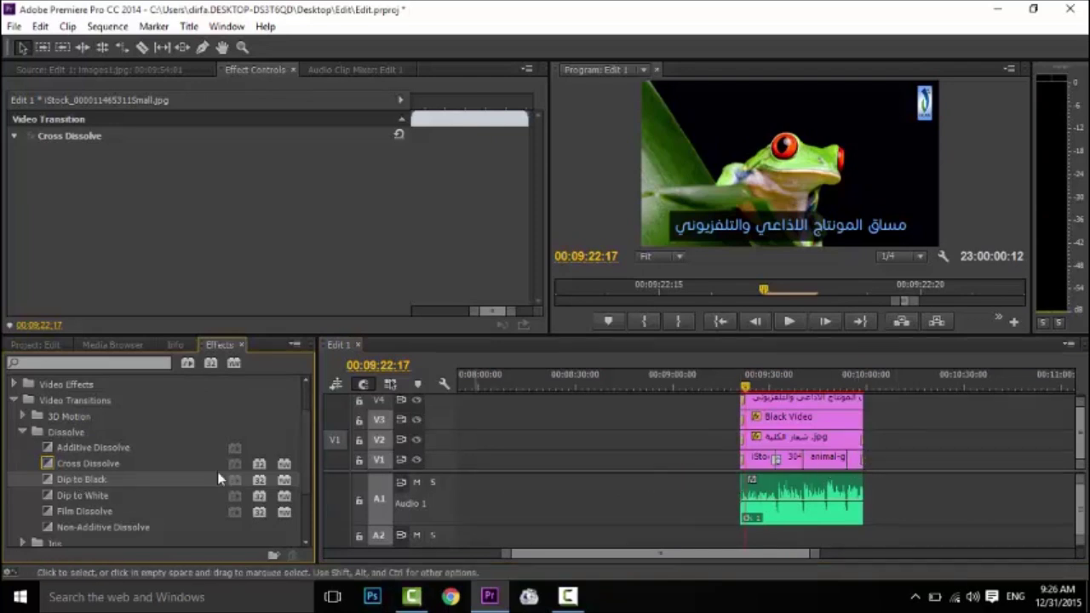
drag(380, 479, 805, 448)
drag(866, 429, 858, 430)
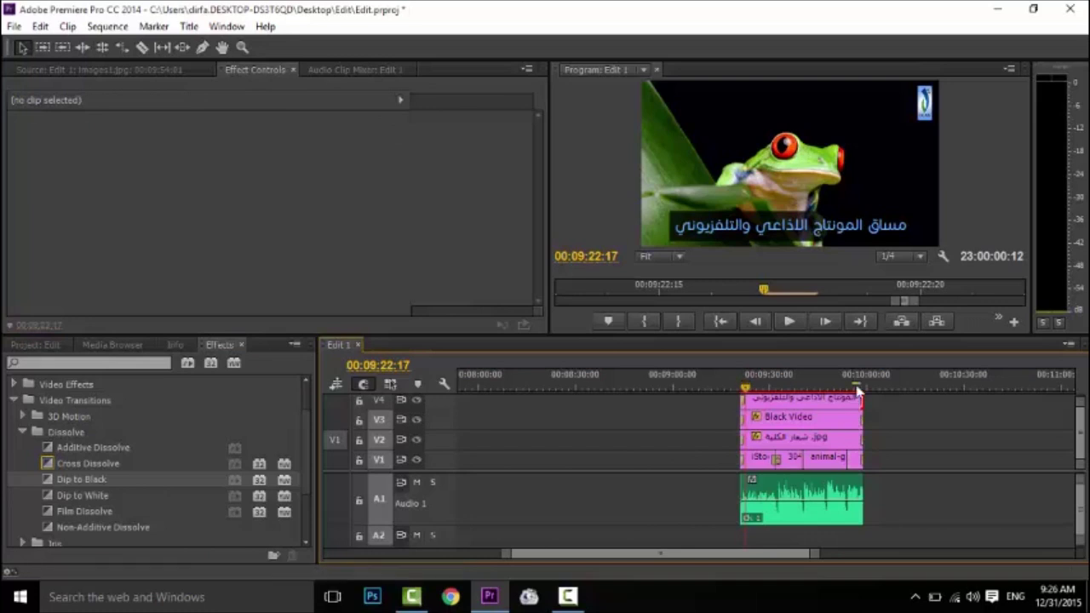
Step: Play back the fade-out at the end of the edit and park the playhead just past the clips
click(855, 387)
key(space)
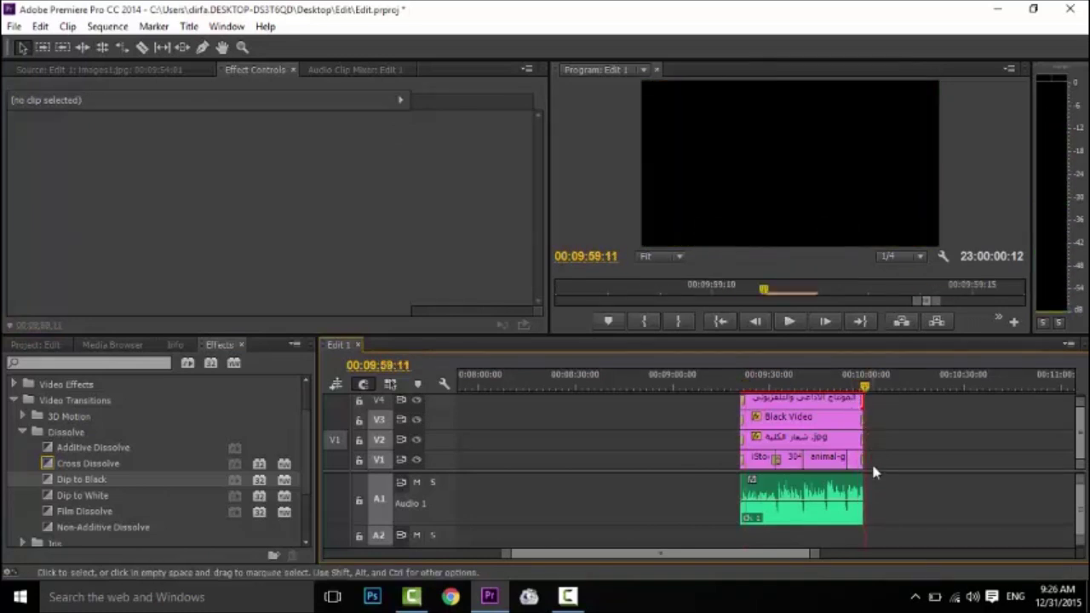
click(881, 389)
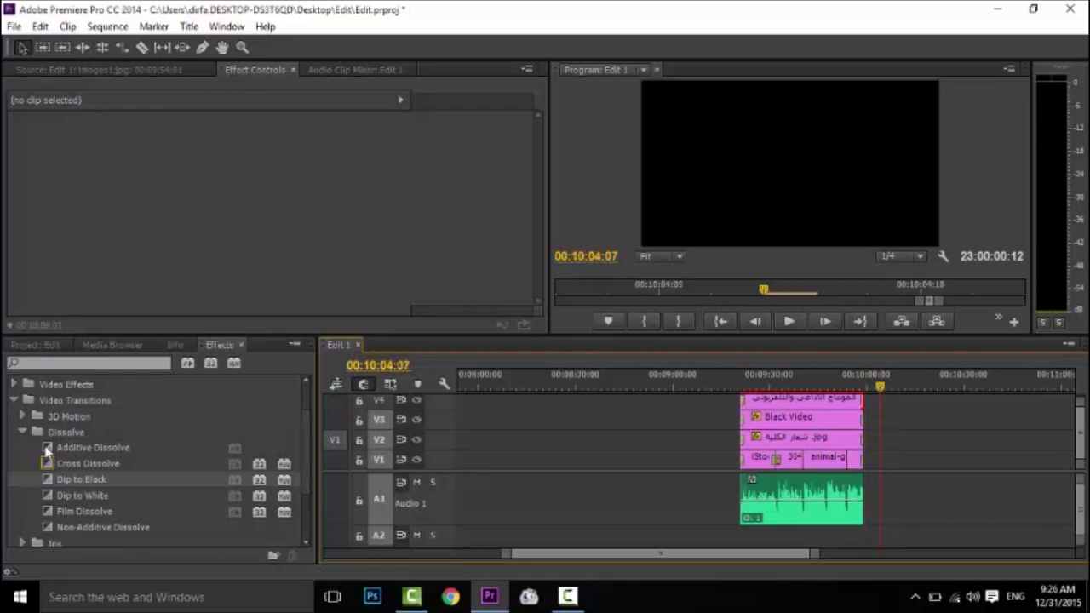
Step: Apply the Wipe transition from the Wipe category to the cut between the cheetah and giraffe images on V1
click(23, 432)
click(17, 402)
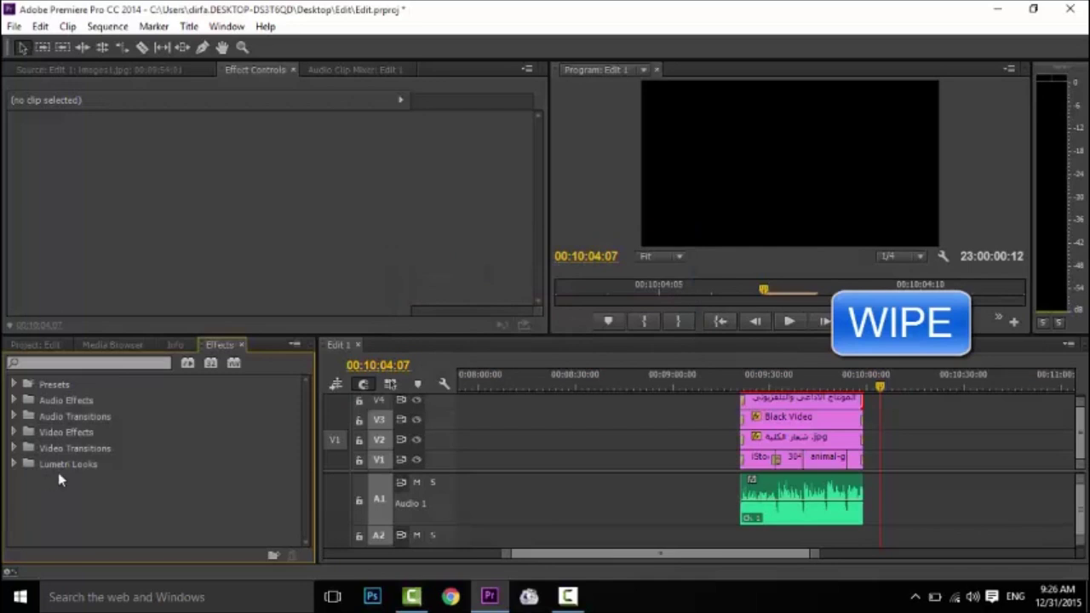
click(14, 448)
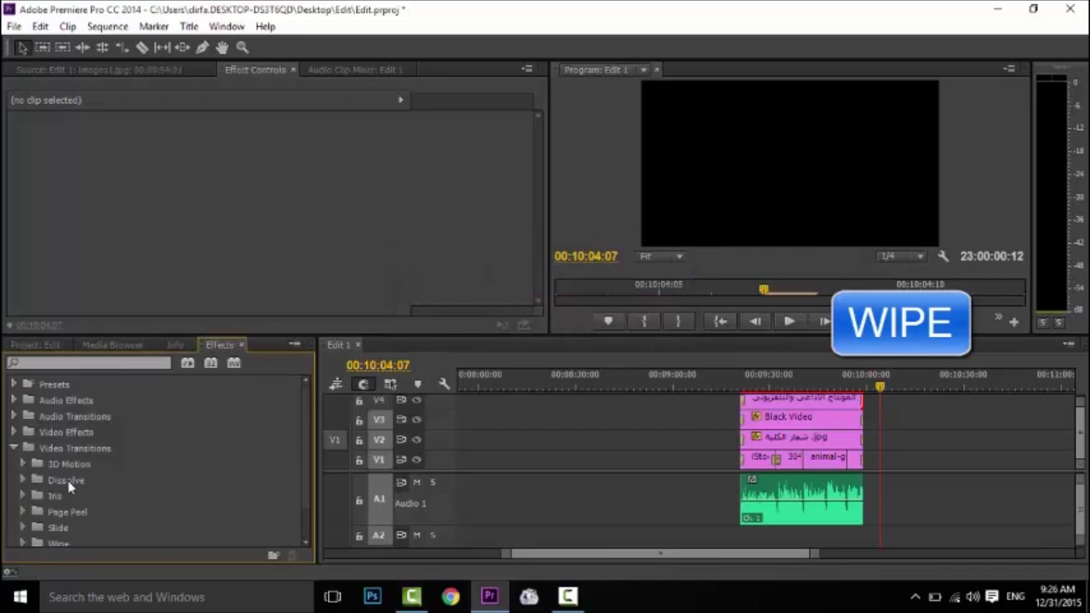
scroll(72, 496, down, 2)
click(22, 507)
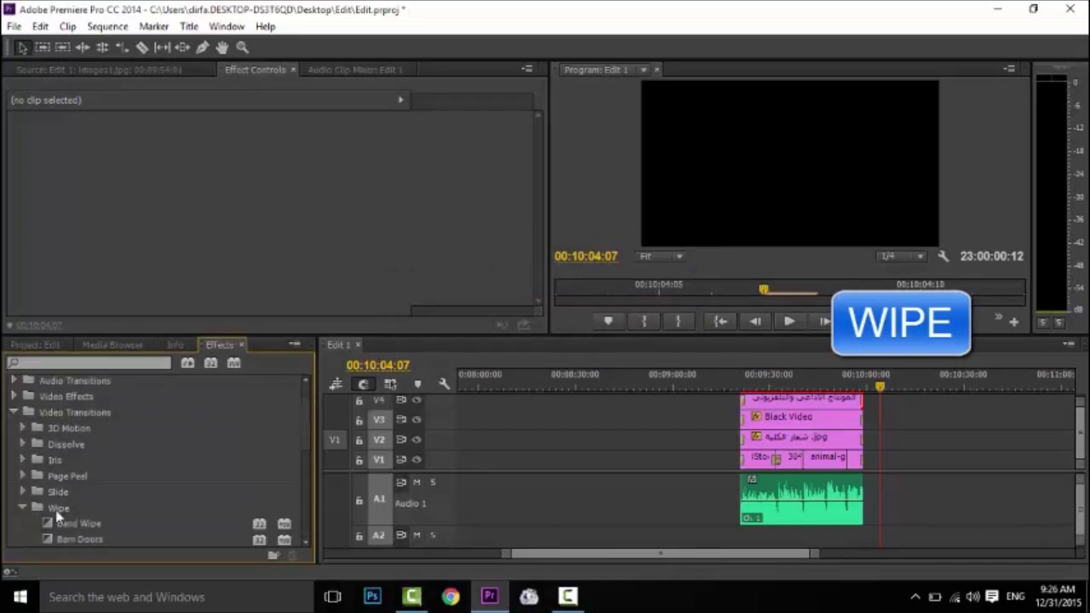
scroll(102, 511, down, 5)
scroll(119, 436, down, 4)
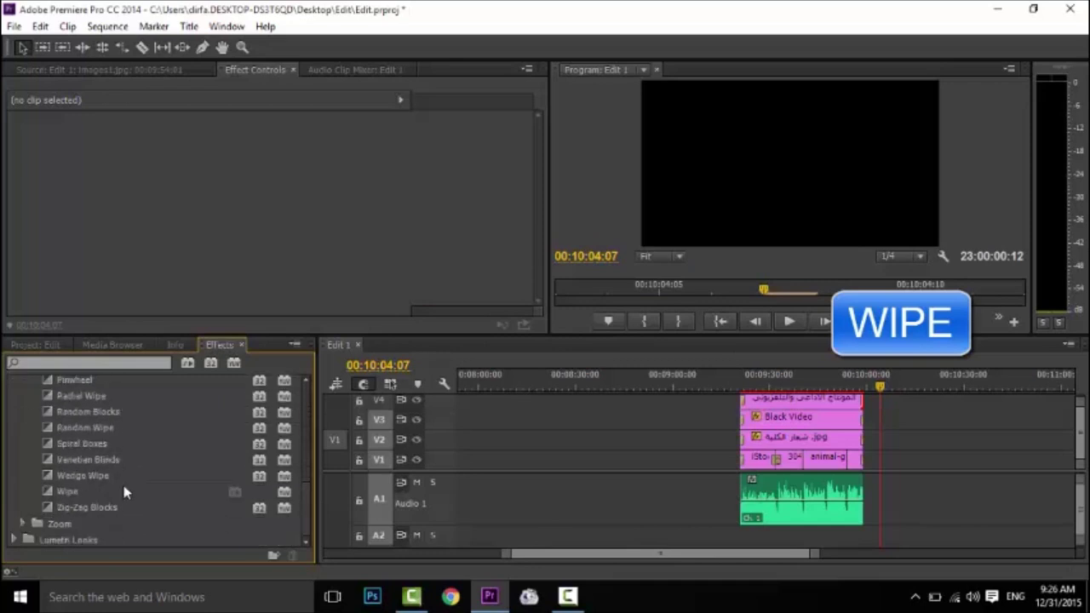
click(67, 494)
drag(435, 482, 808, 471)
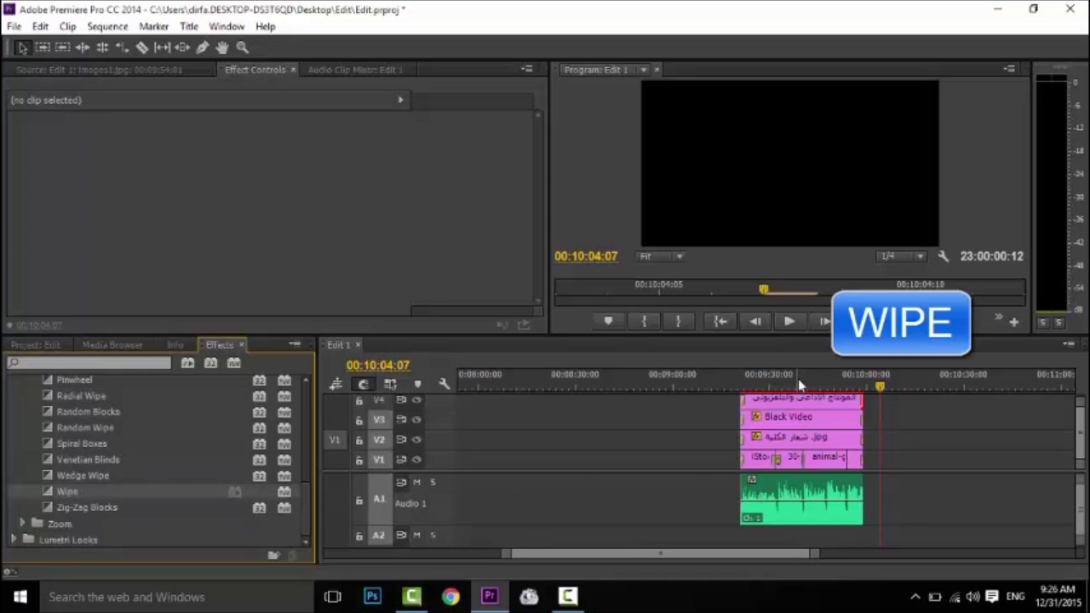
Step: Lengthen the Wipe between the cheetah and giraffe images to 00:00:01:15 and play it back
click(799, 378)
key(equal)
key(equal)
key(equal)
key(equal)
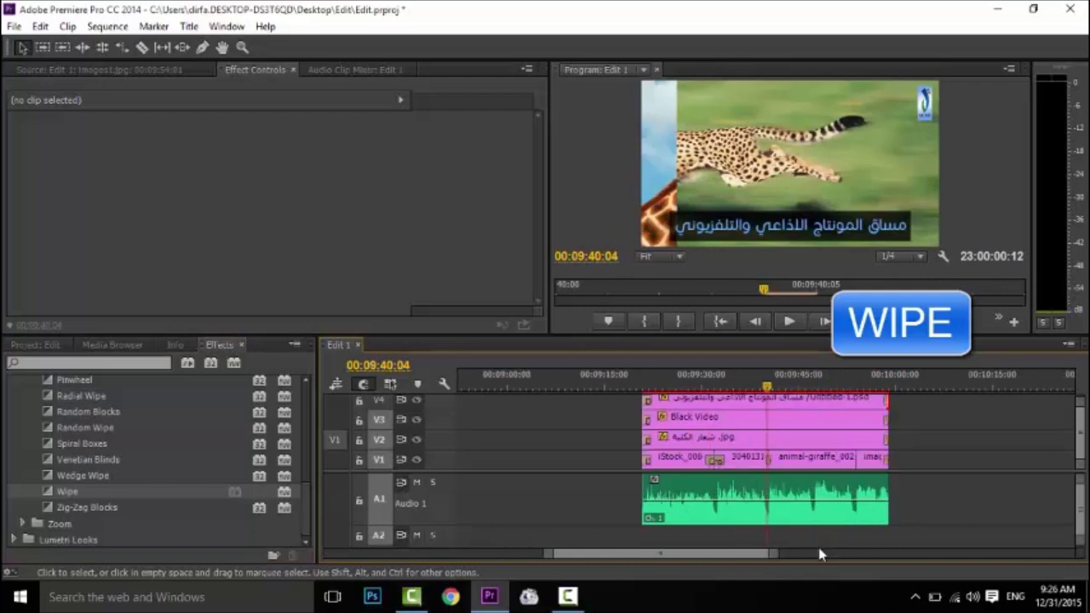
drag(765, 461, 748, 460)
click(719, 374)
key(space)
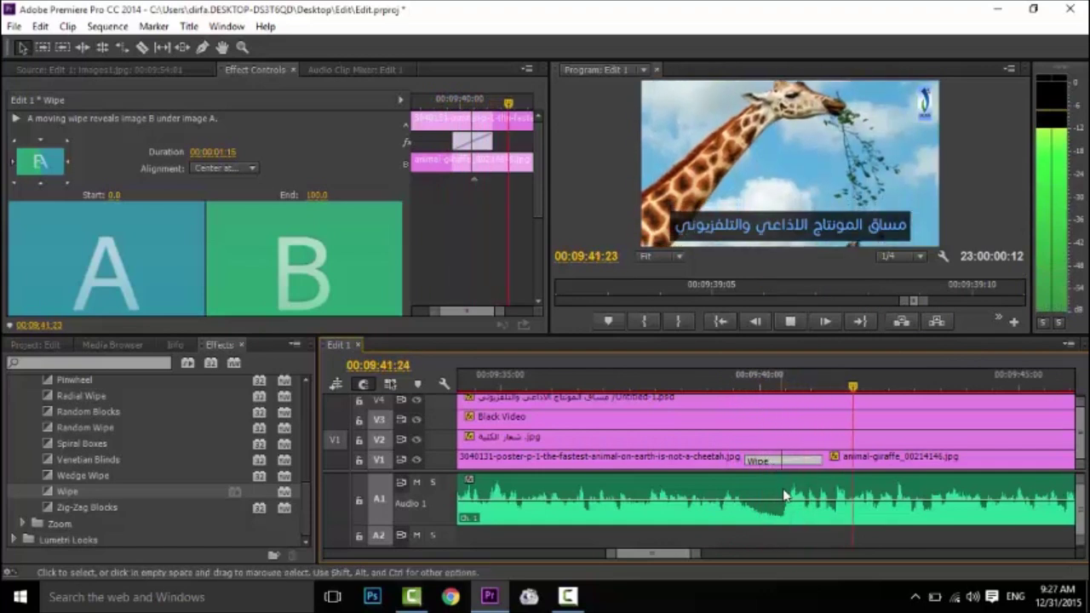
Step: Shorten the Wipe between the cheetah and giraffe images to 00:00:00:21 and play it back
double_click(788, 469)
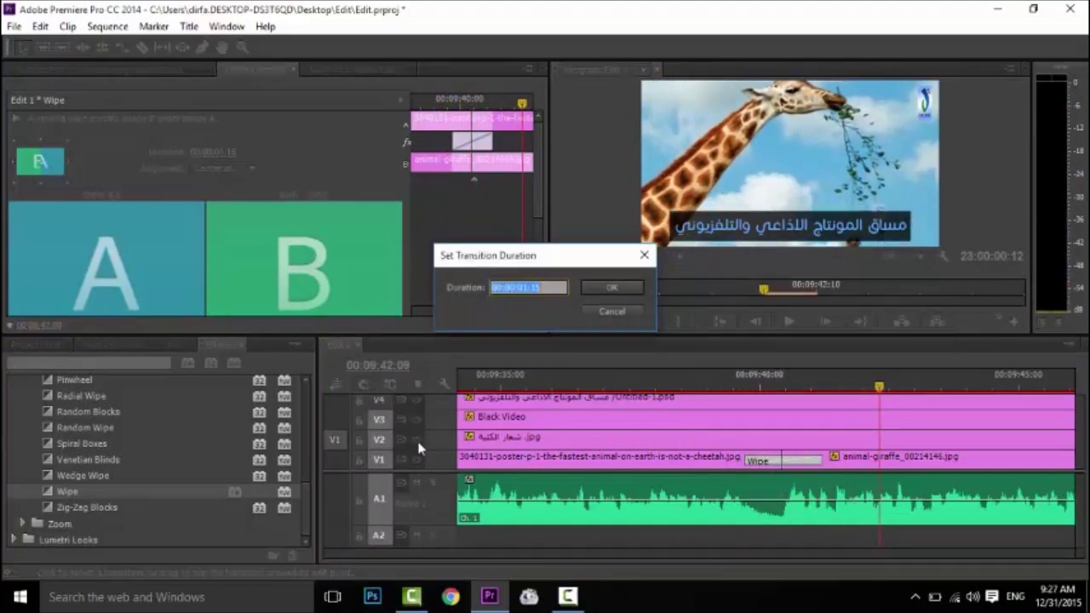
click(595, 310)
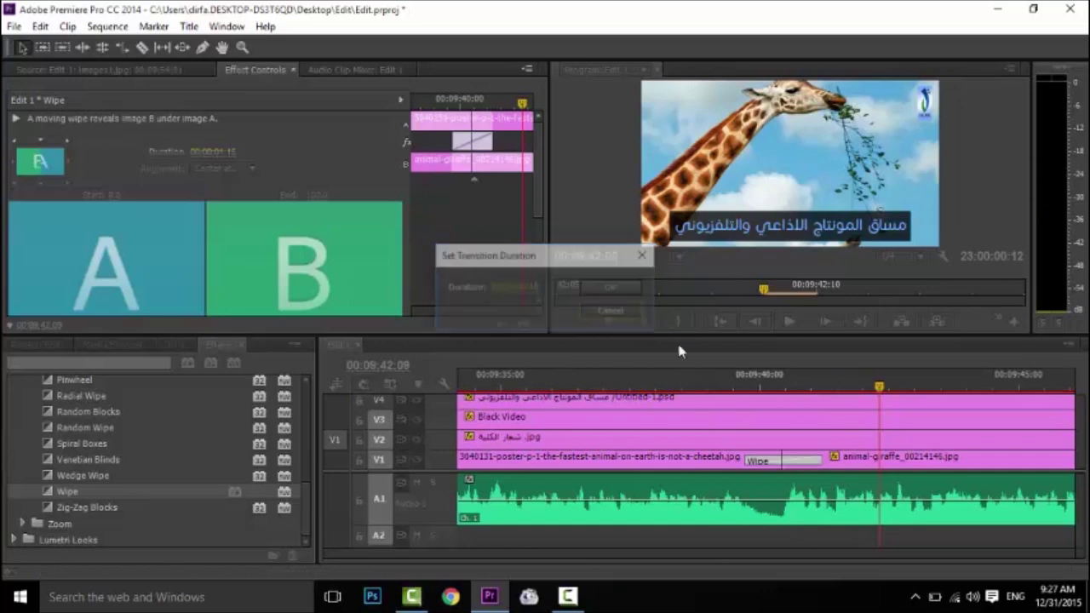
drag(800, 459, 784, 460)
click(760, 388)
key(space)
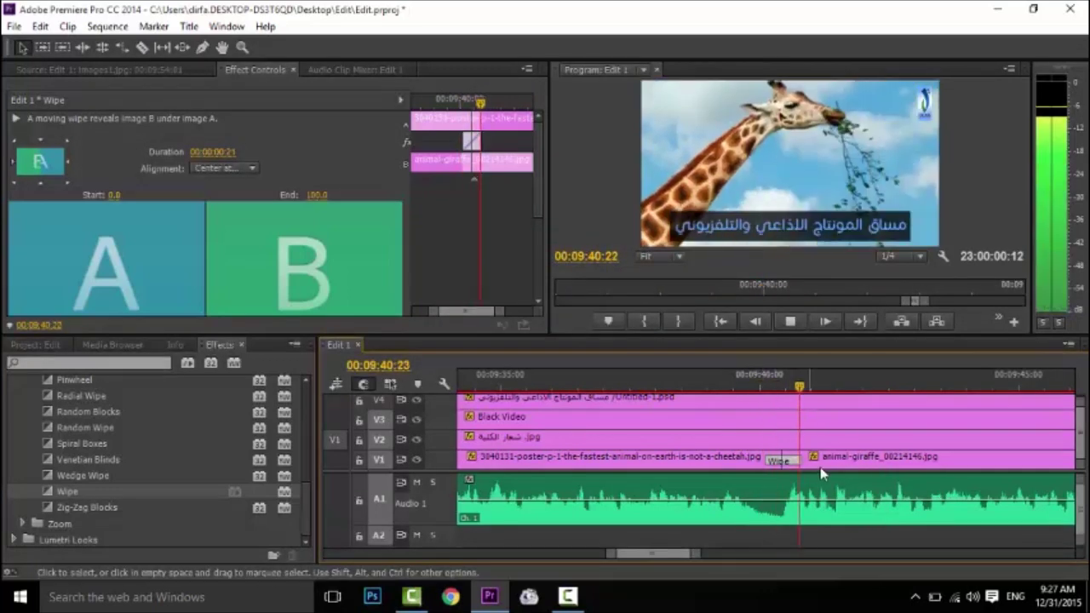
key(space)
Step: Replace the Wipe with a Gradient Wipe, accepting its settings with a softness of 10, and play it back
scroll(108, 466, up, 1)
scroll(108, 466, up, 4)
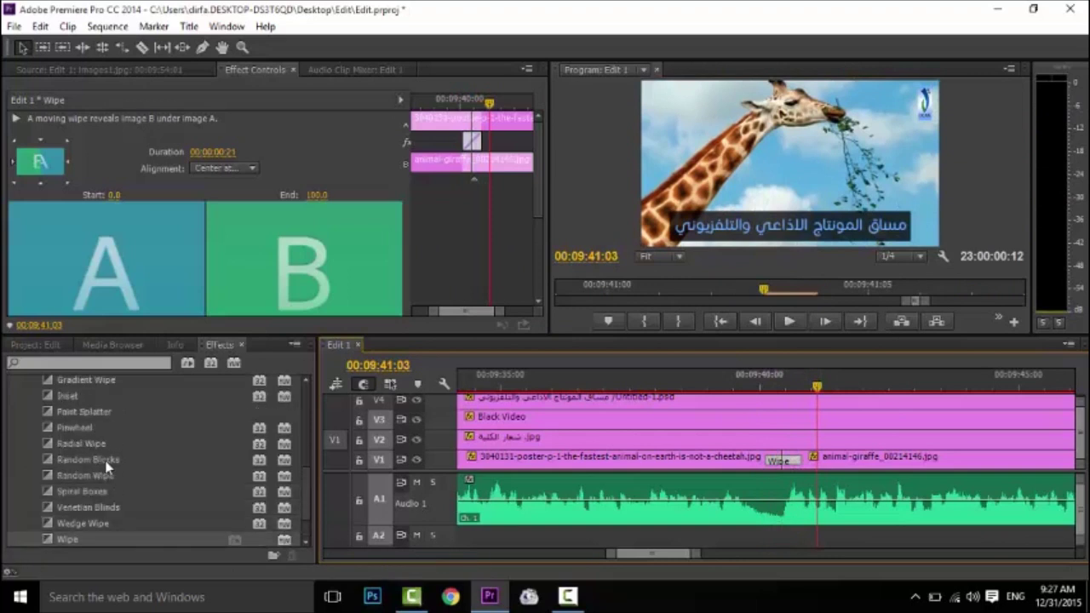
drag(83, 415, 788, 461)
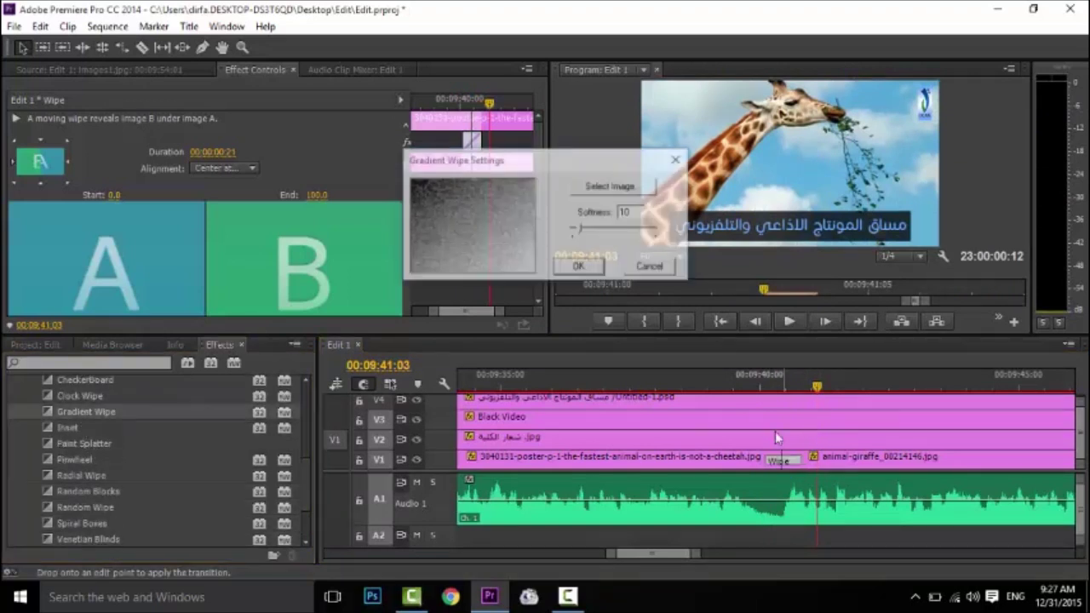
click(581, 268)
drag(818, 387, 747, 394)
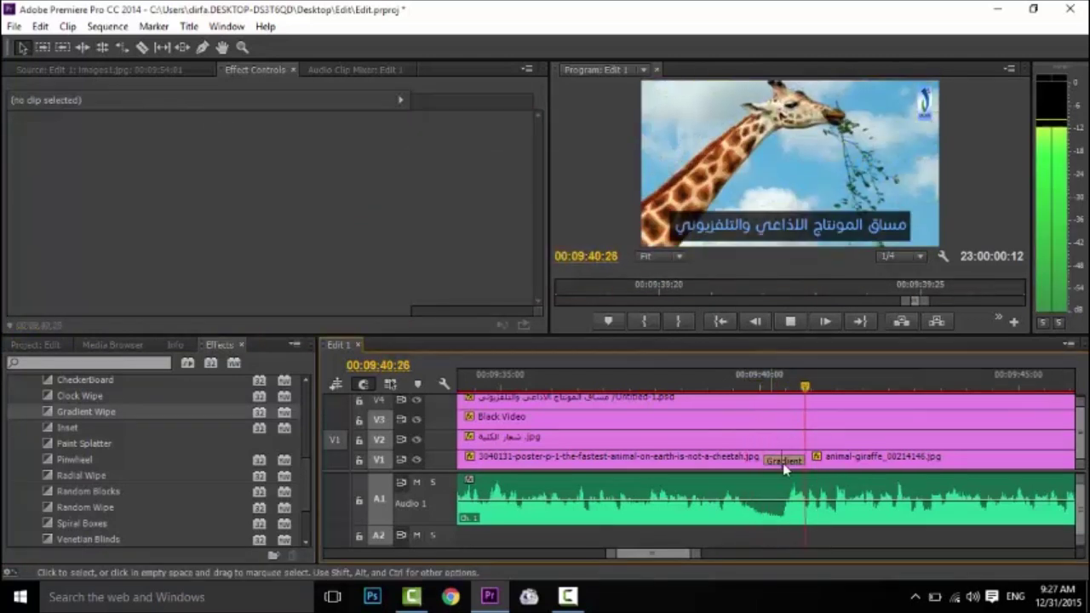
key(space)
Step: Replace the Gradient Wipe between the cheetah and giraffe images with Paint Splatter and play it back
mouse_move(74, 443)
mouse_down()
mouse_move(767, 451)
mouse_move(785, 466)
mouse_up()
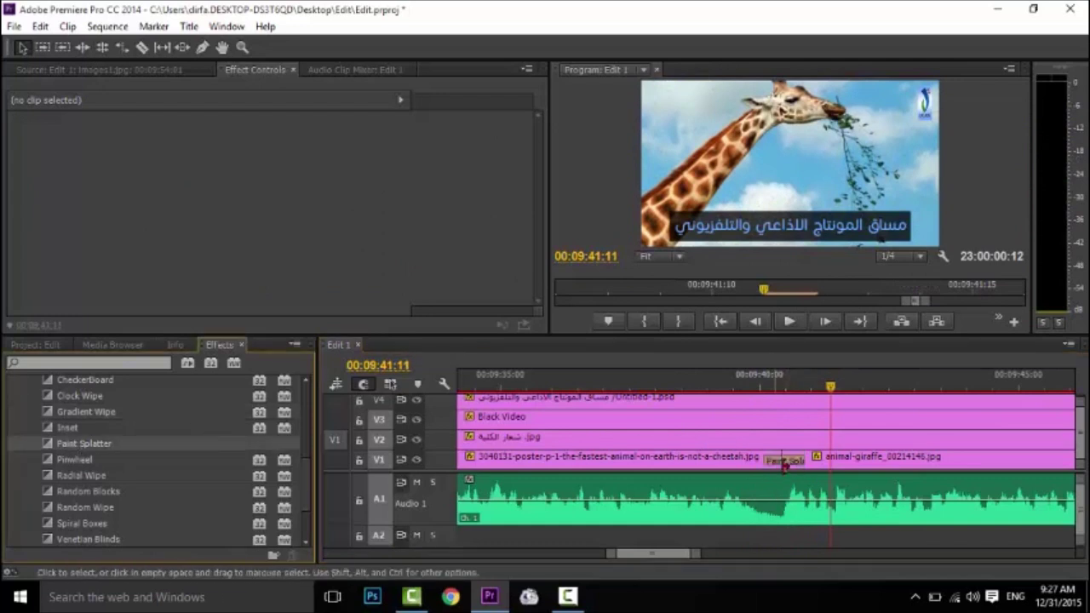
click(749, 381)
key(space)
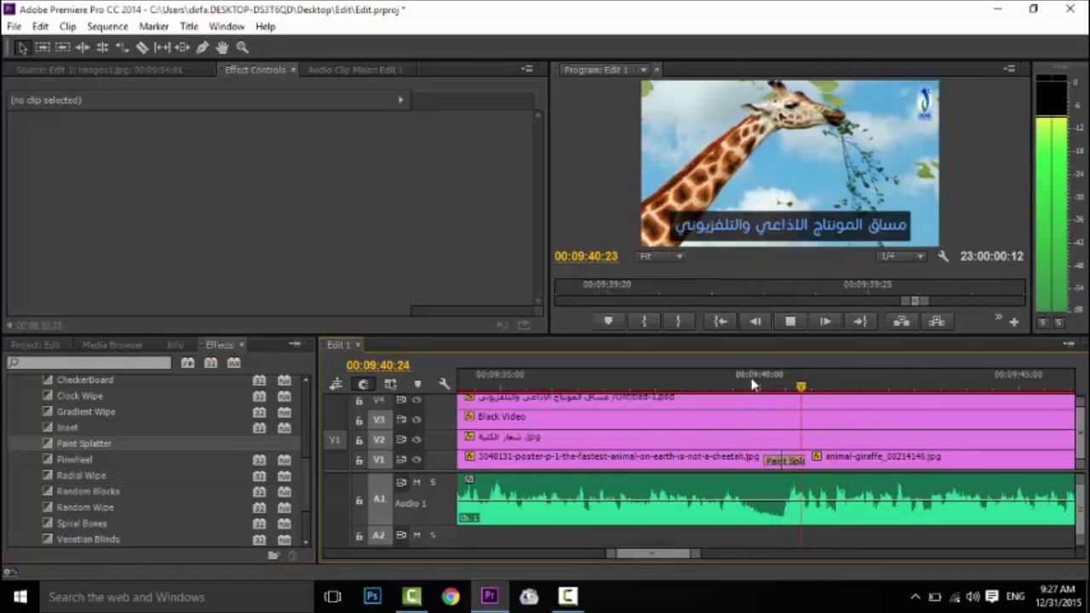
key(space)
Step: Replace the Paint Splatter between the cheetah and giraffe images with a Radial Wipe and play it back
mouse_move(85, 475)
mouse_down()
mouse_move(718, 476)
mouse_move(784, 462)
mouse_up()
click(728, 388)
key(space)
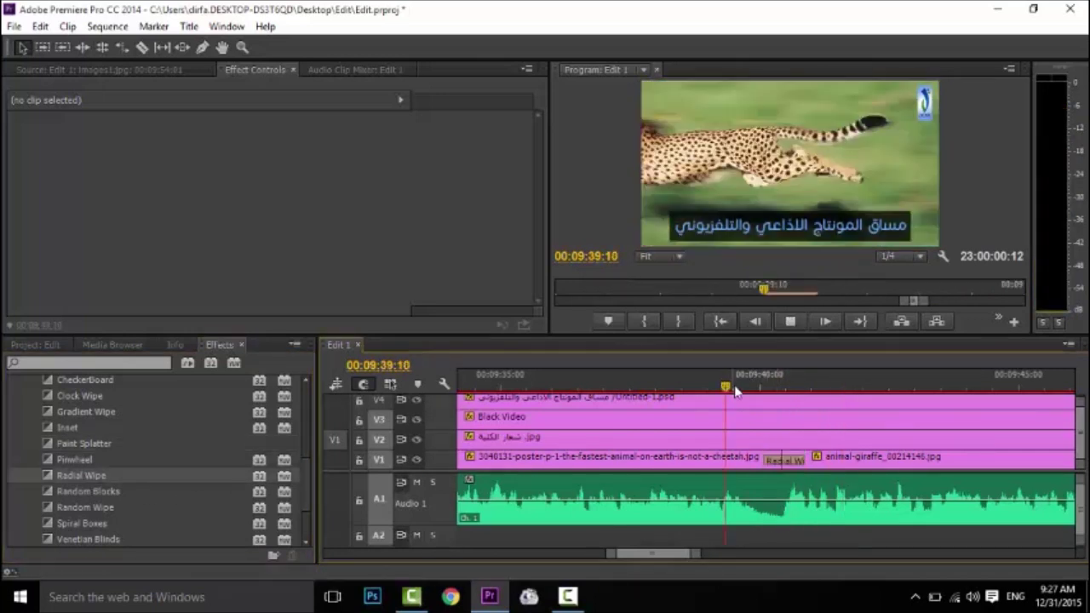
key(space)
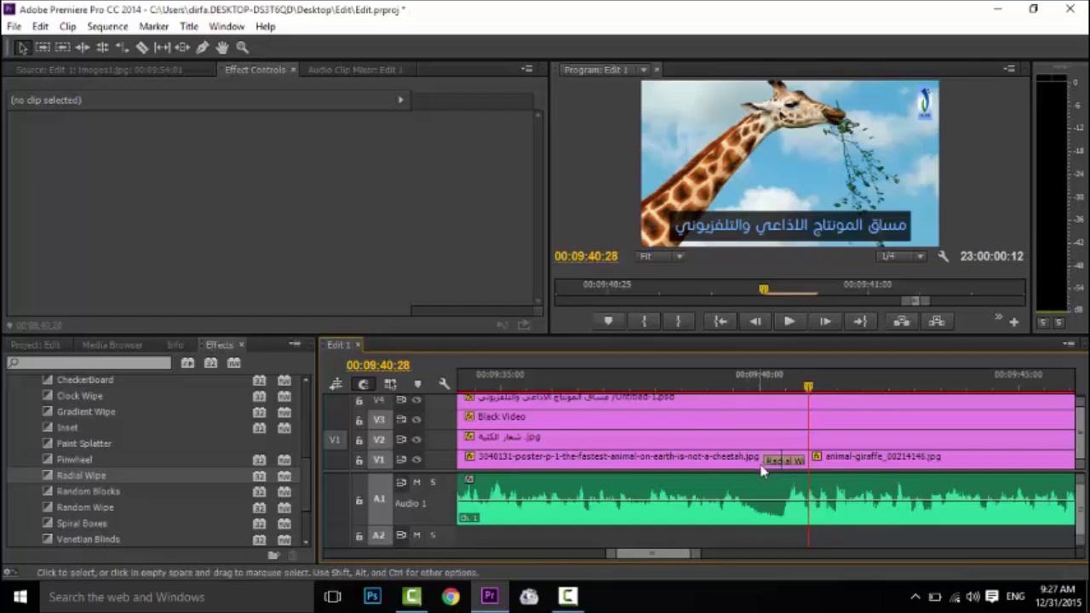
Step: Park the playhead past the end of the clips and enlarge the timeline area to show more tracks
key(minus)
key(minus)
key(minus)
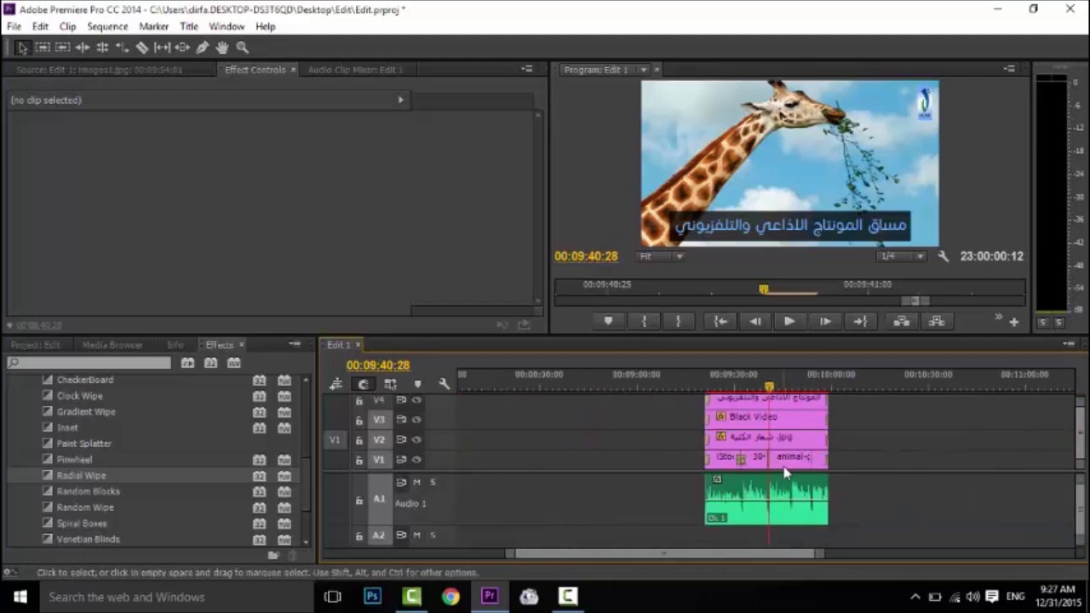
click(853, 385)
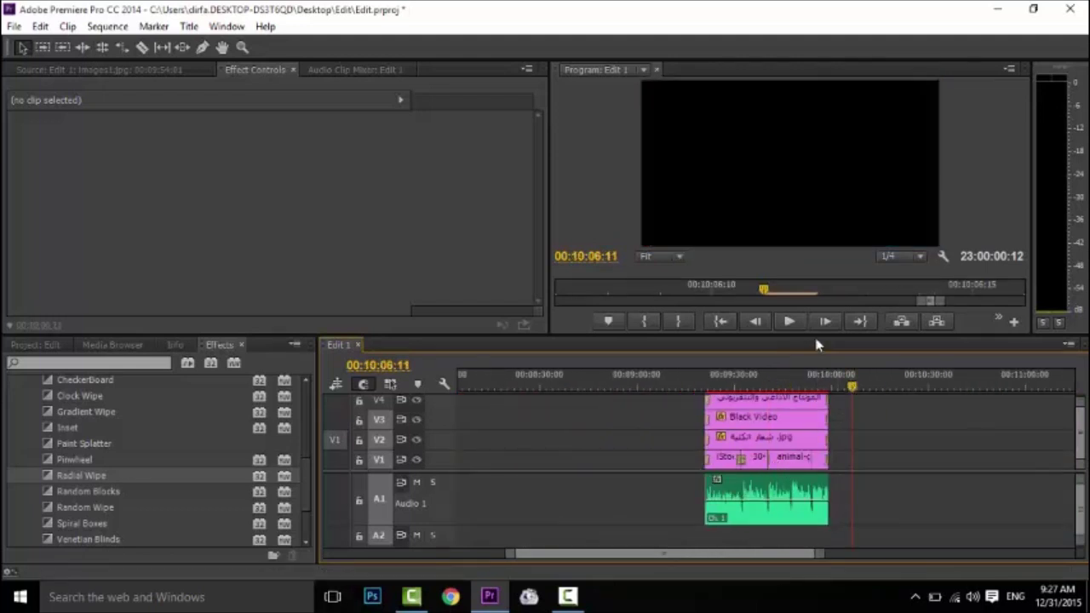
drag(815, 337, 815, 278)
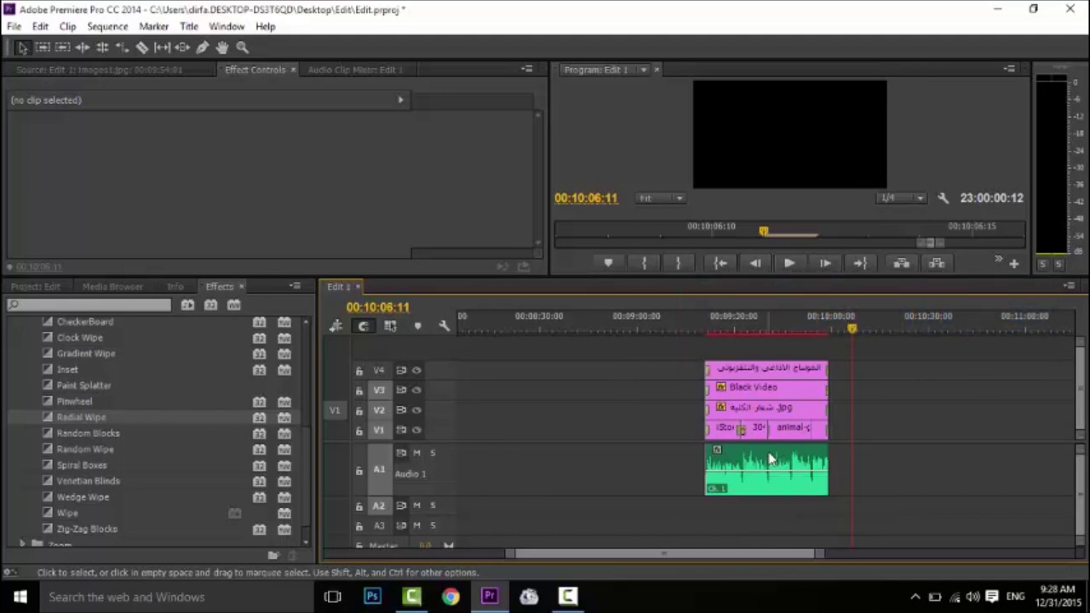
Step: Zoom in on the frog and cheetah images on V1 and scrub through the Cross Dissolve between them
click(769, 324)
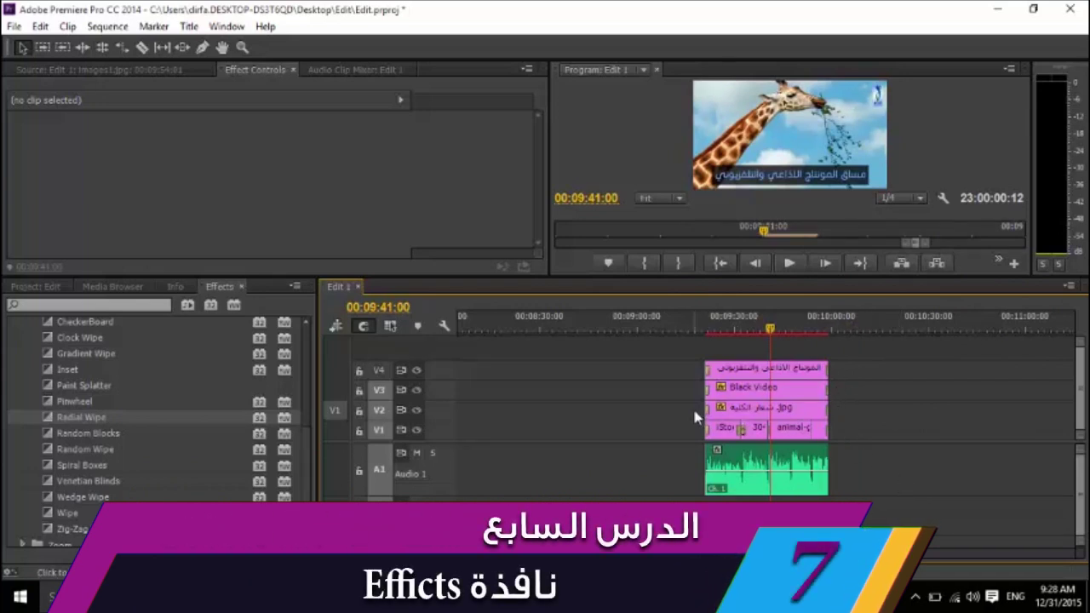
click(731, 327)
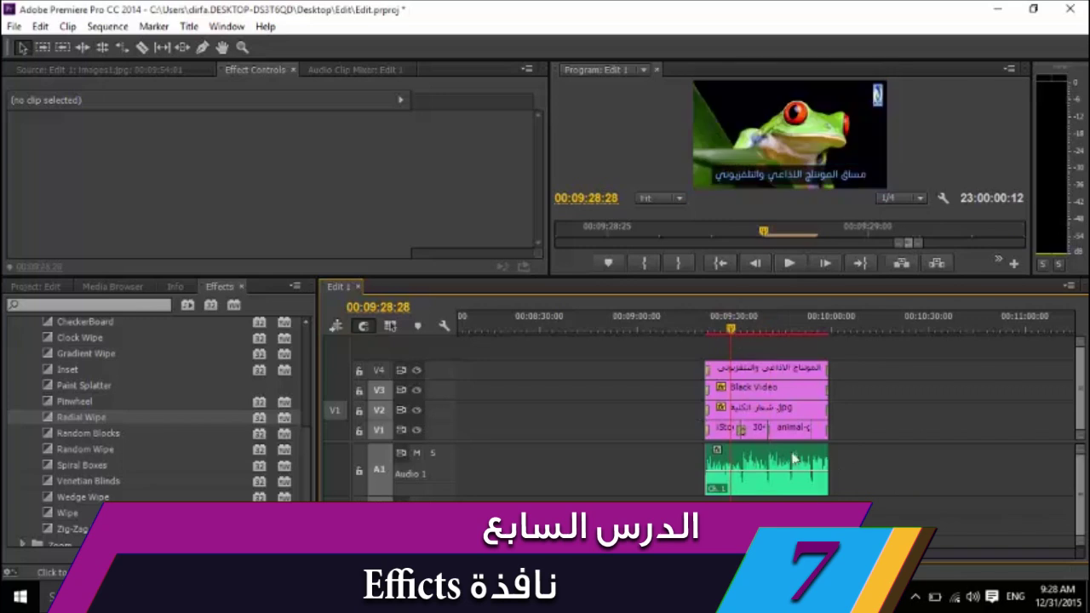
key(equal)
key(equal)
key(equal)
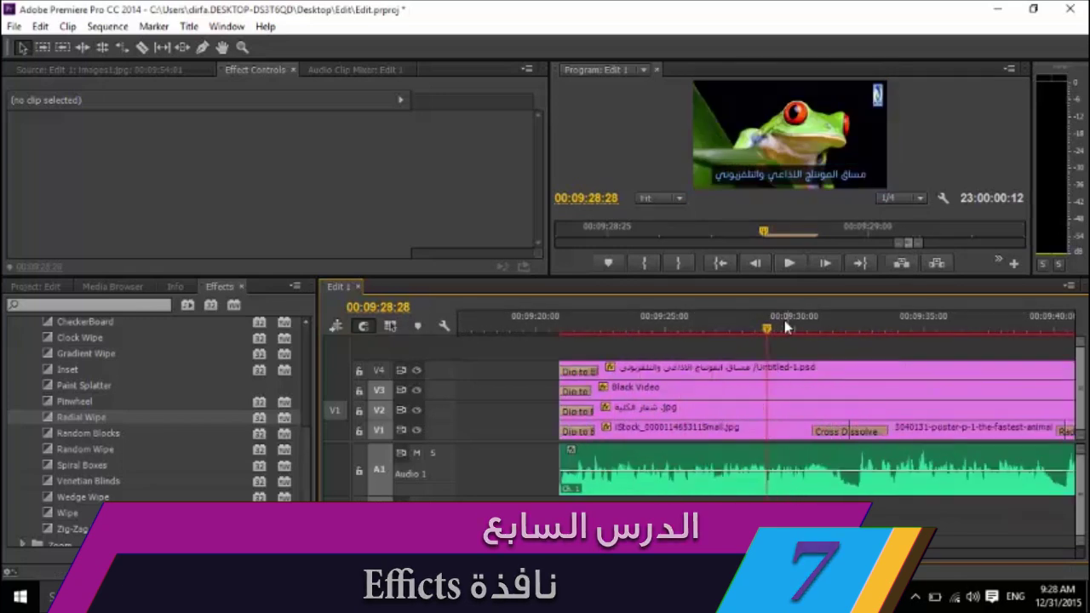
click(778, 321)
click(711, 377)
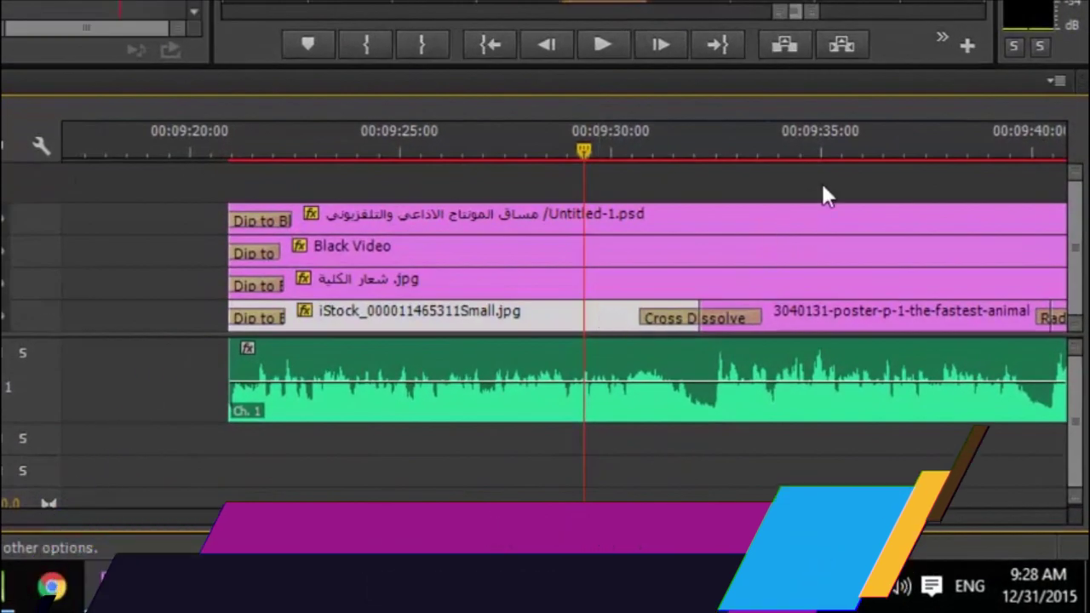
drag(628, 151, 681, 150)
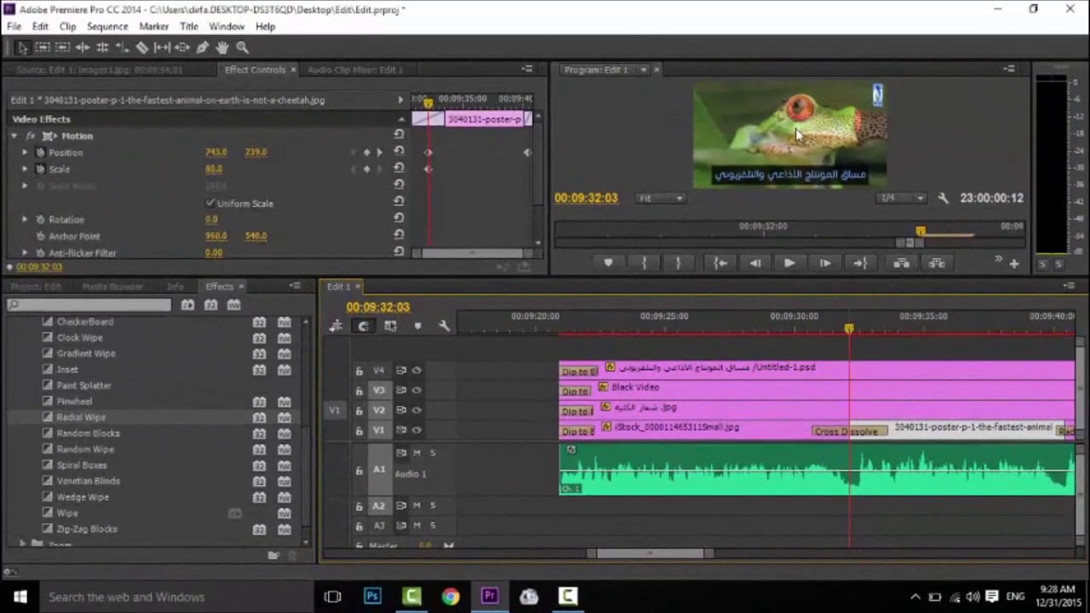
Step: Enlarge the timeline area and play and scrub from the frog image through the Cross Dissolve into the cheetah image
drag(765, 296, 771, 252)
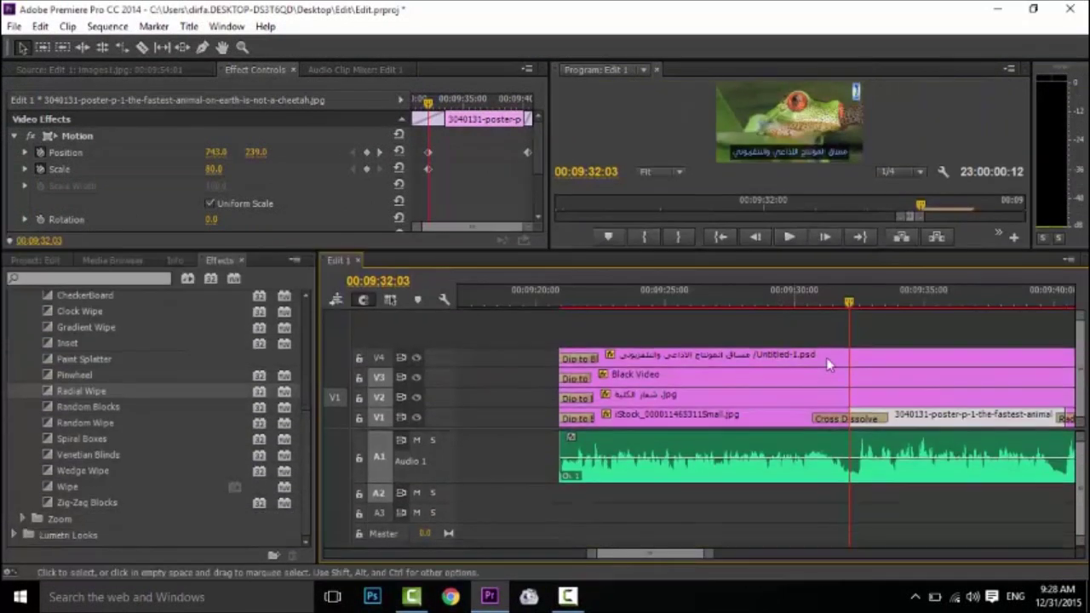
key(space)
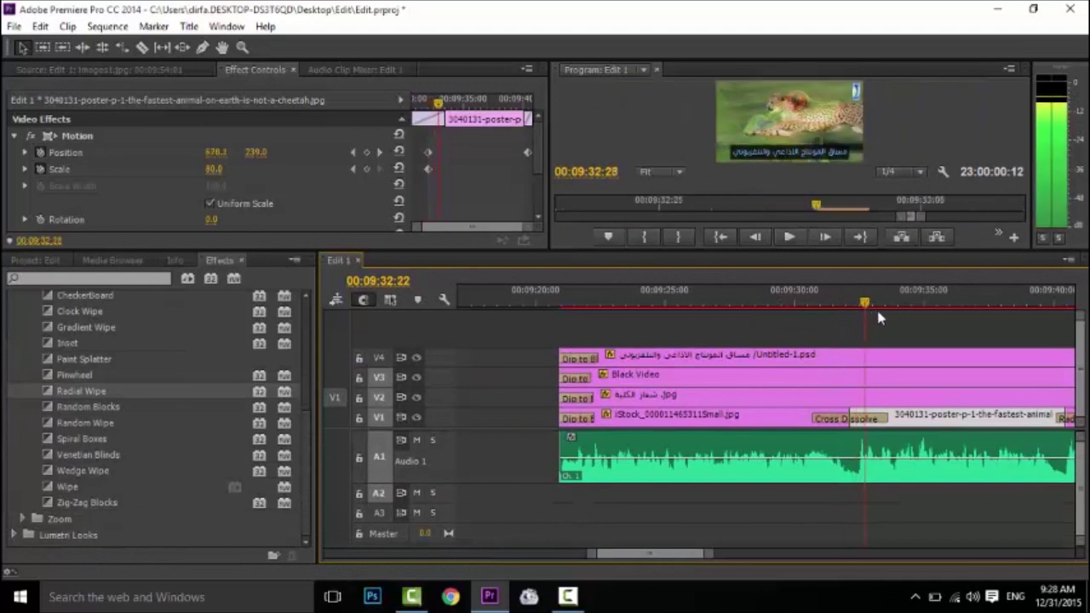
click(777, 296)
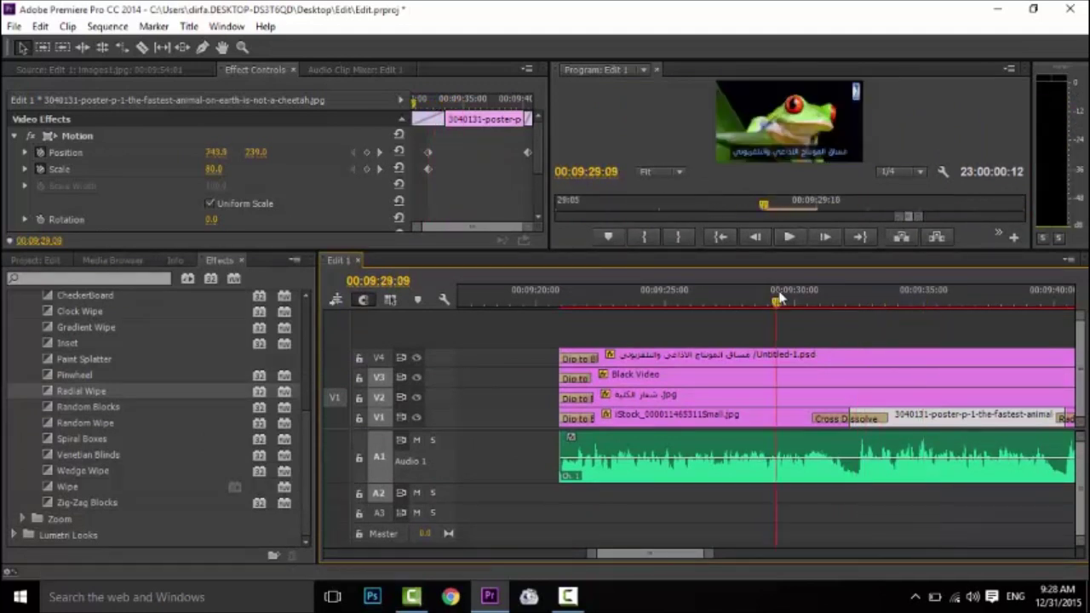
drag(815, 304, 946, 322)
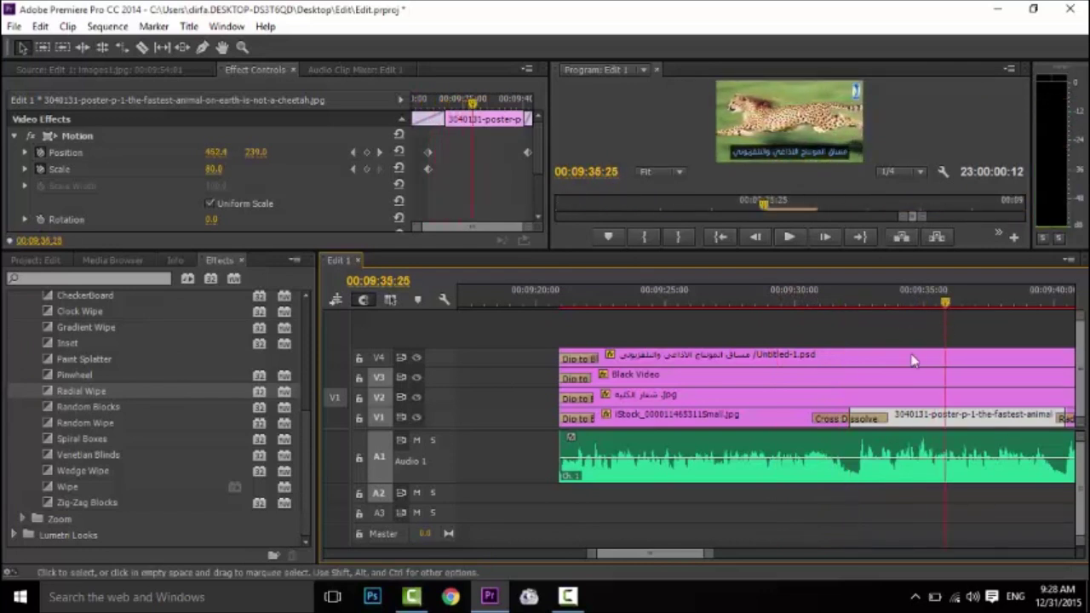
Step: Copy the frog and cheetah clips with their Cross Dissolve to 00:10:18:02 on V1, past the end of the existing clips
click(753, 414)
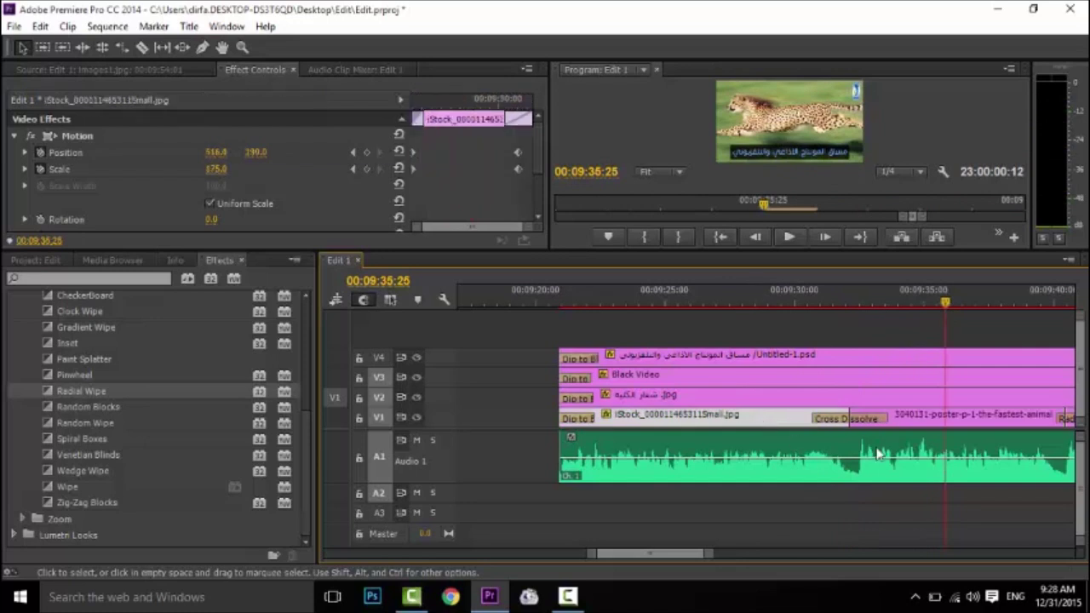
click(866, 420)
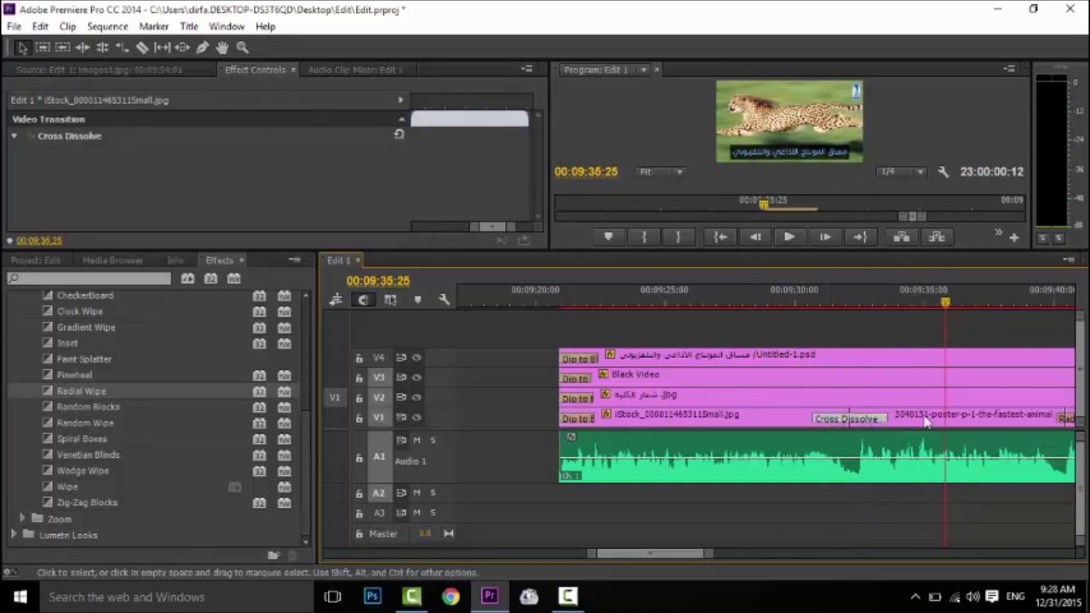
click(782, 415)
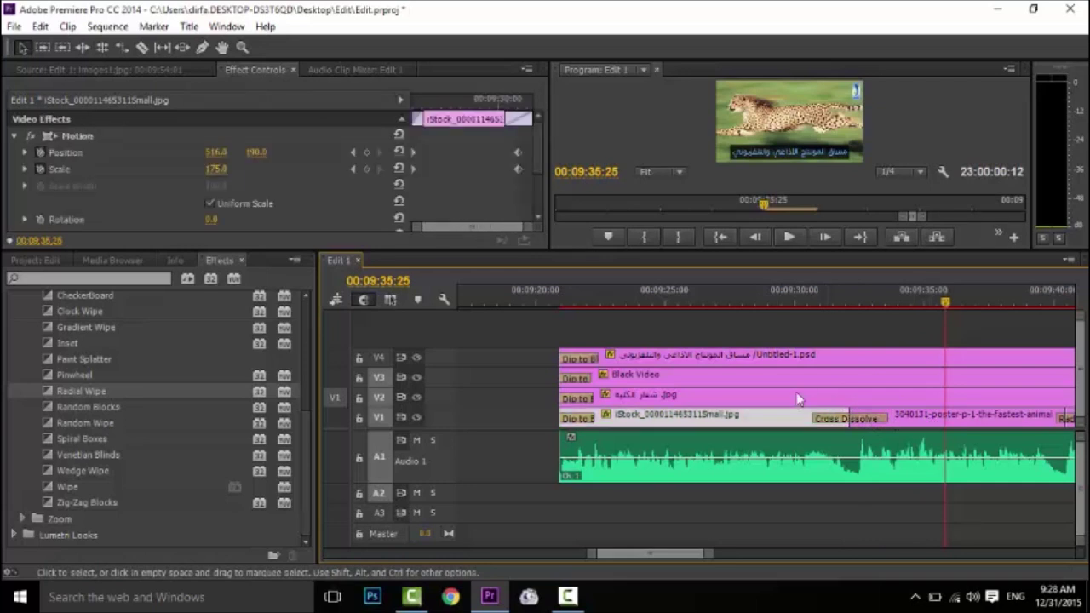
drag(647, 415, 924, 436)
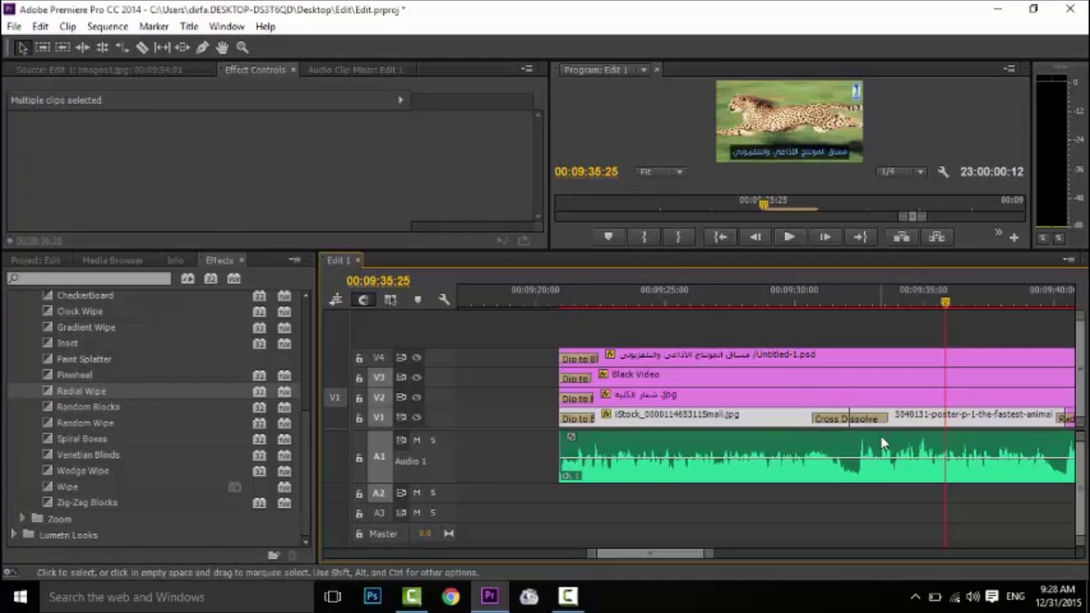
scroll(882, 430, down, 5)
key(minus)
key(minus)
key(minus)
key(minus)
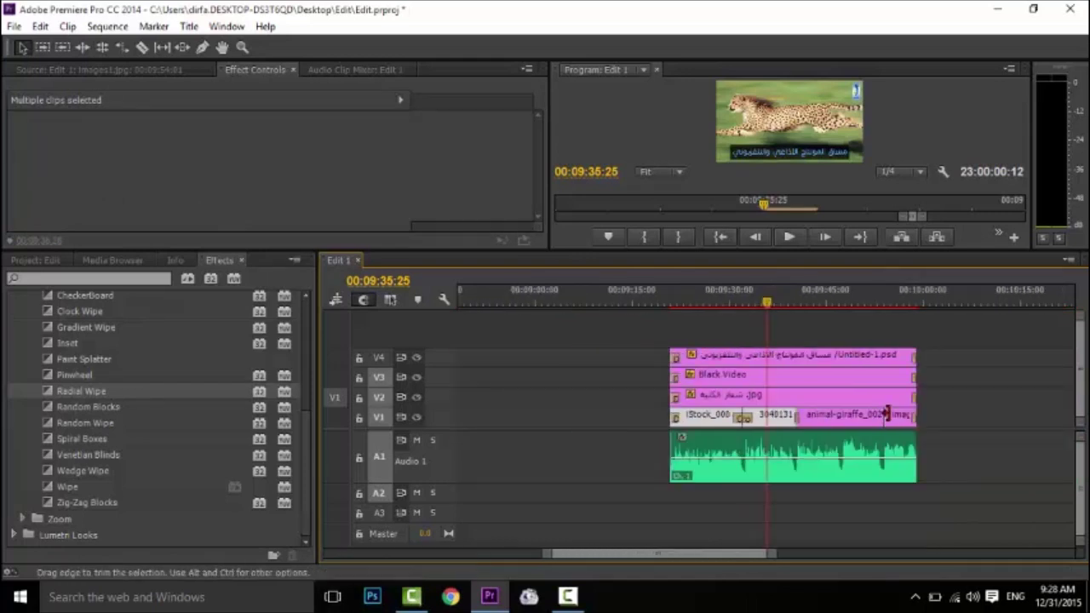
click(906, 311)
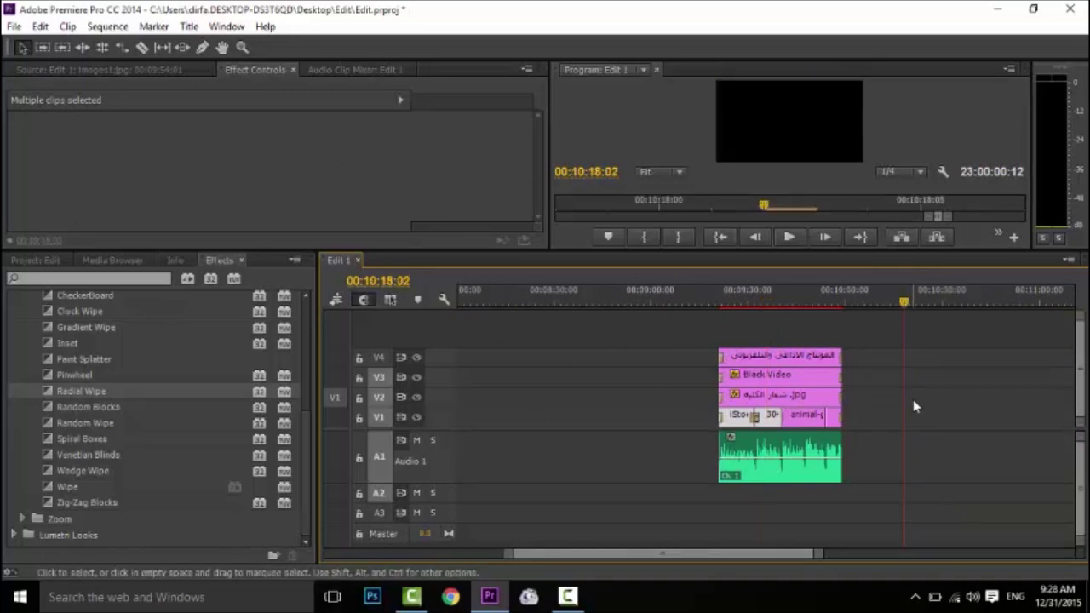
key(ctrl+v)
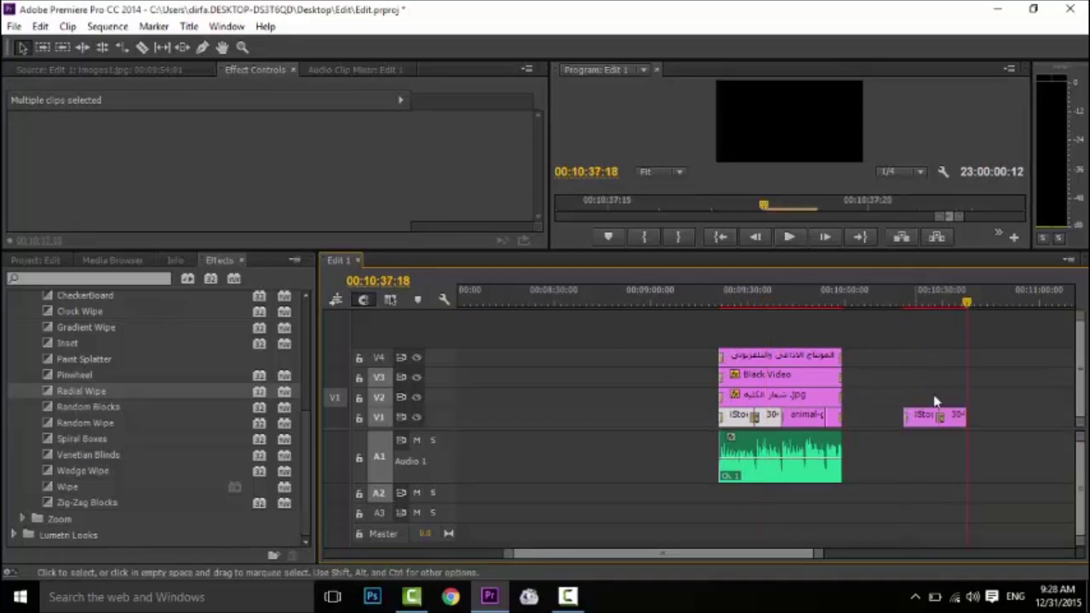
Step: Delete the Cross Dissolve between the copied frog and cheetah clips
click(933, 305)
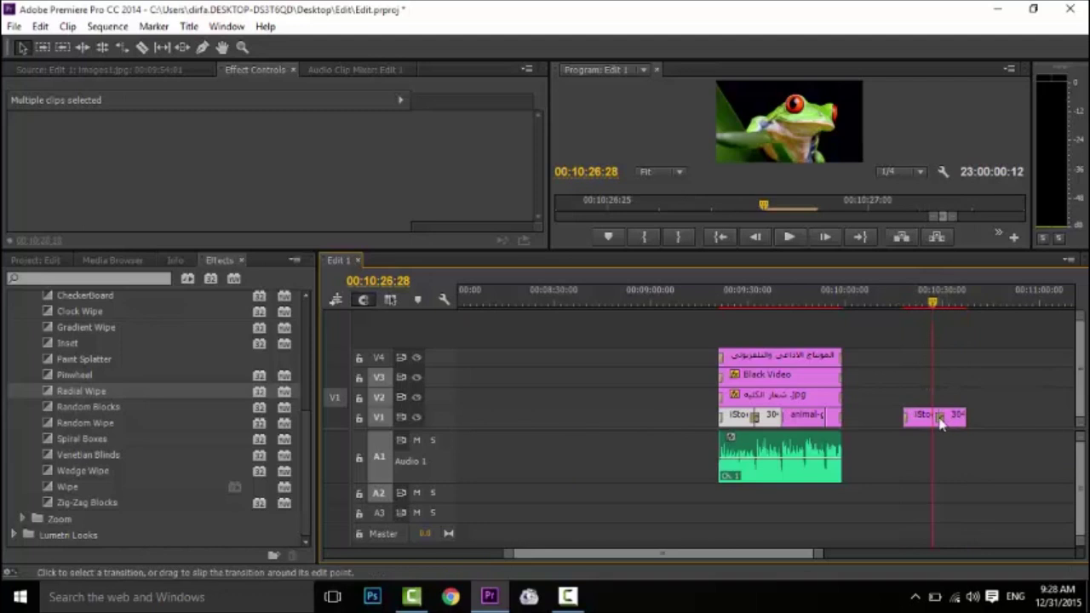
click(940, 417)
key(Down)
key(=)
key(=)
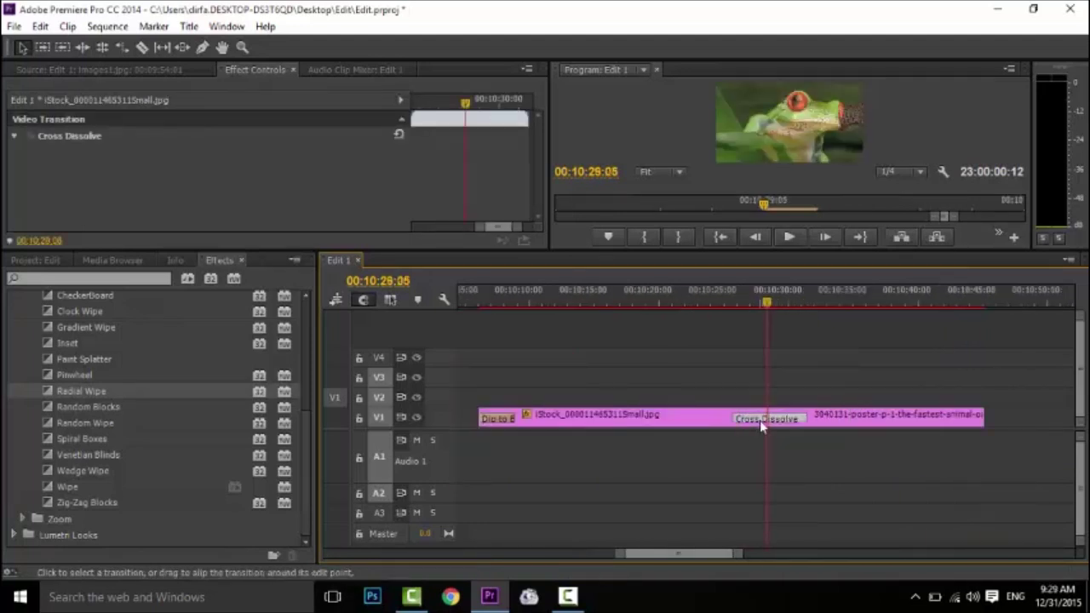
key(minus)
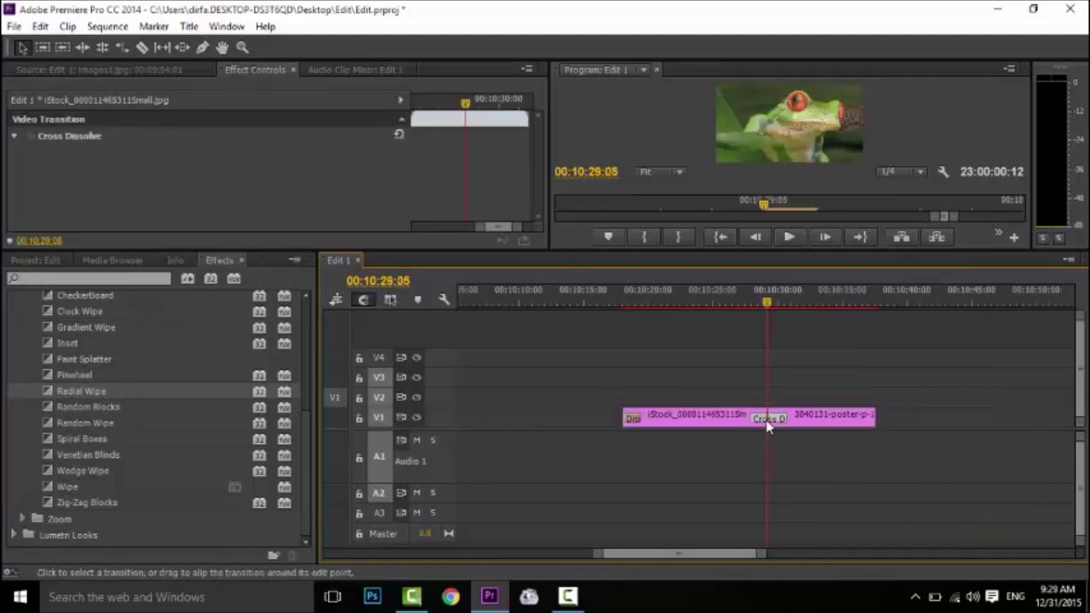
key(Delete)
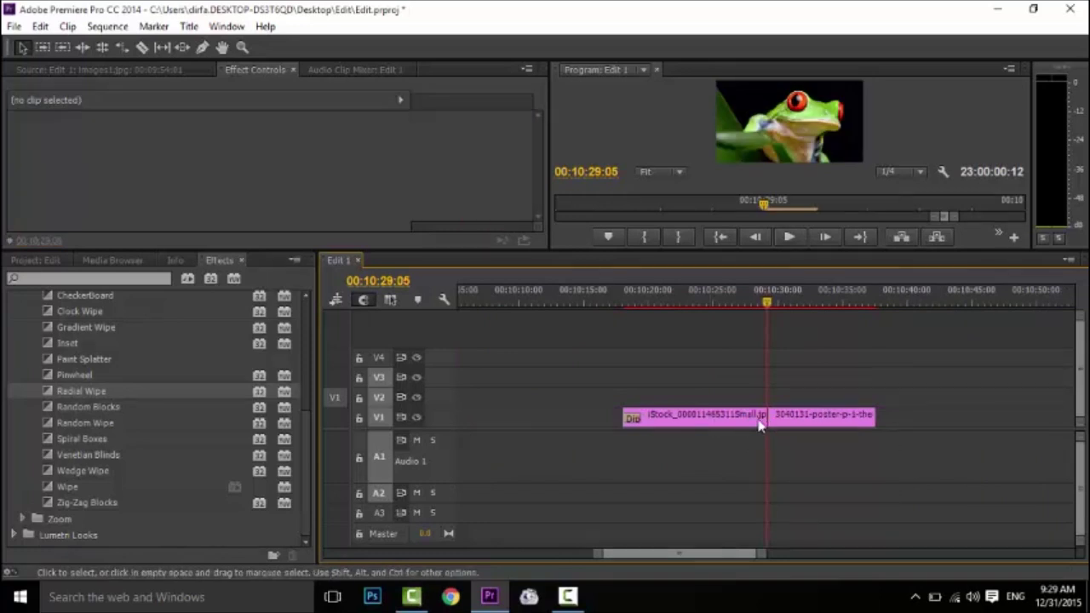
Step: Extend the copied frog clip on V1 and place the copied cheetah clip above its middle on V2
drag(769, 415, 876, 416)
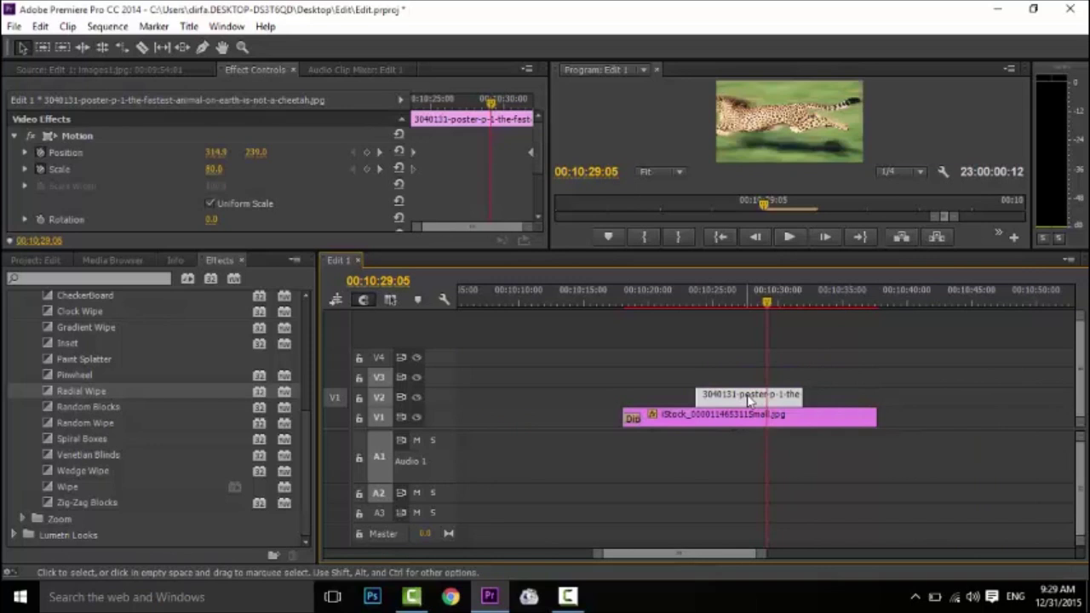
drag(736, 393, 725, 394)
click(694, 356)
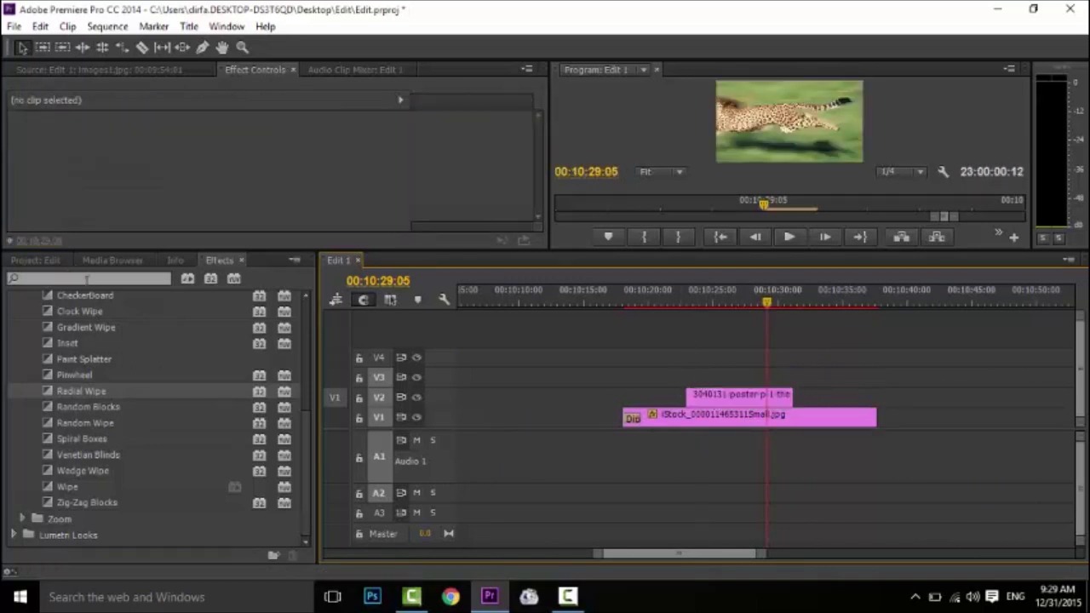
Step: Apply a Cross Dissolve to the start and end of the cheetah clip on V2 and play back its fade-in
scroll(66, 364, up, 3)
click(24, 381)
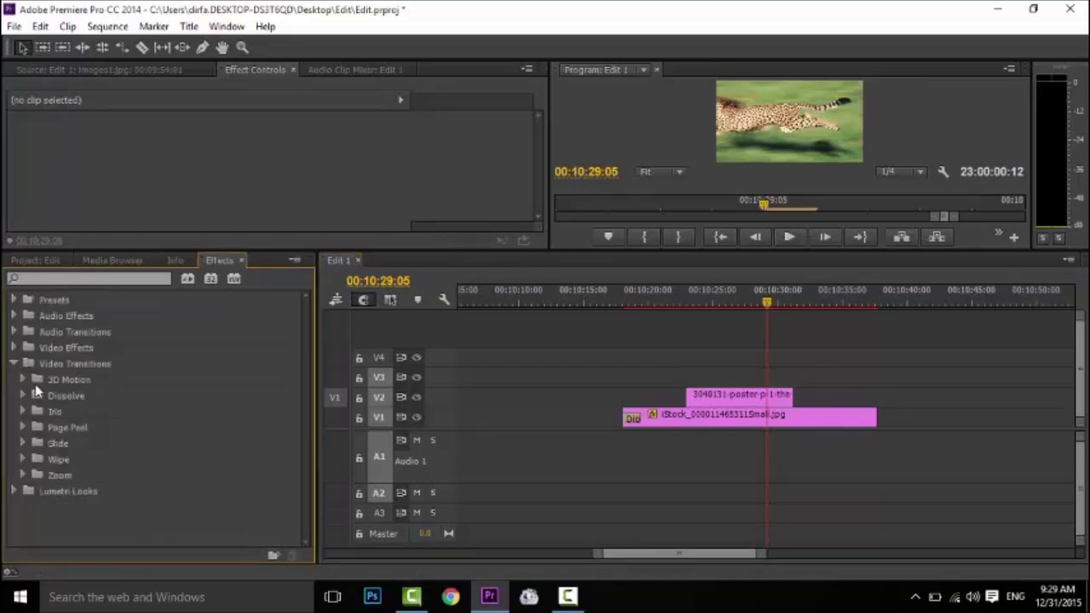
click(23, 396)
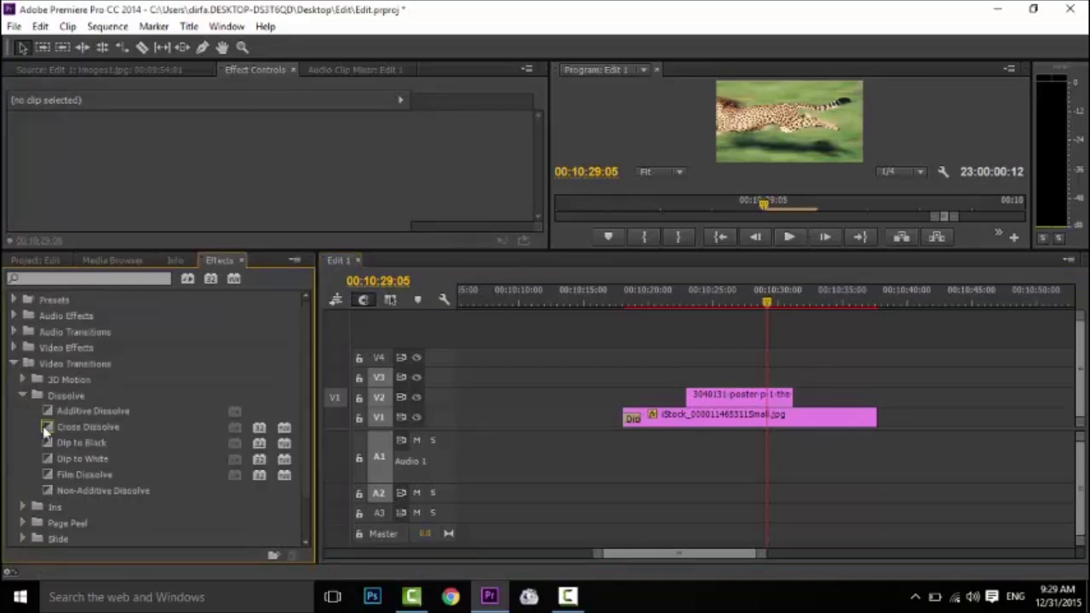
drag(46, 432, 687, 397)
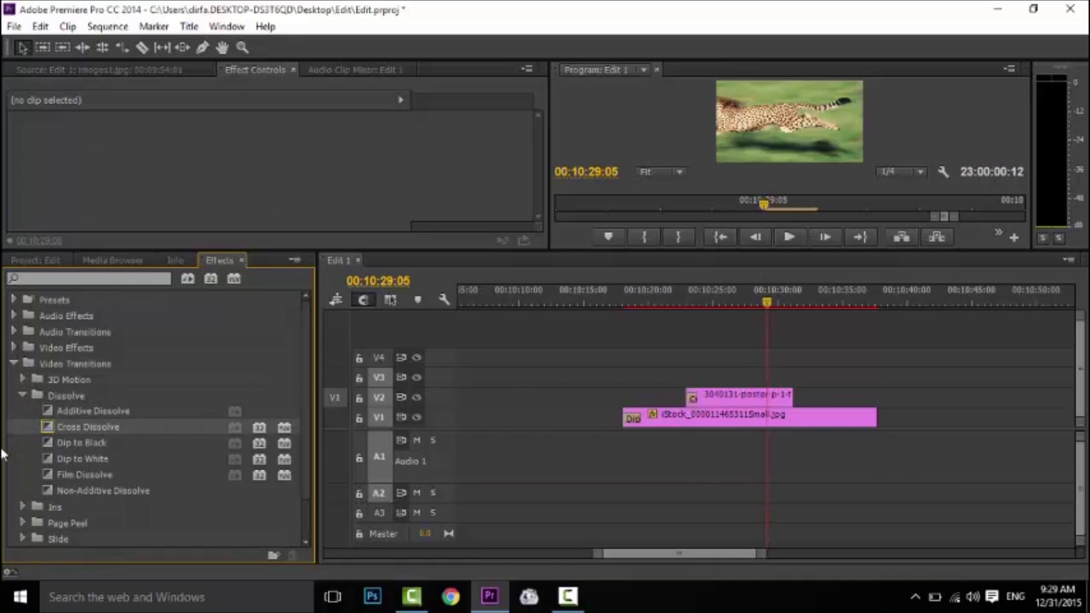
mouse_move(242, 418)
mouse_down()
mouse_move(780, 418)
mouse_move(789, 396)
mouse_up()
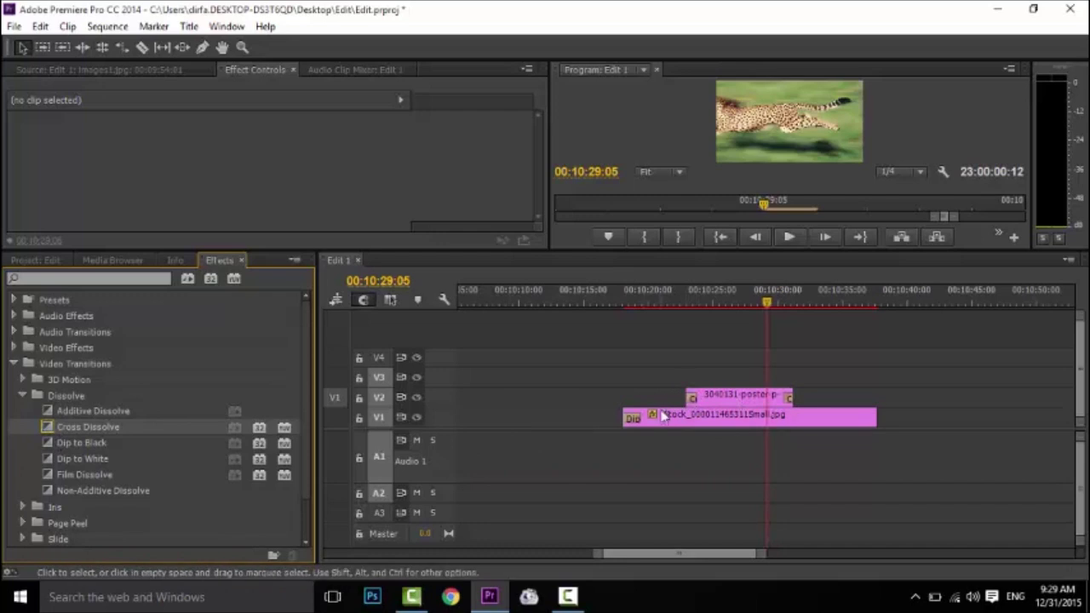
click(681, 303)
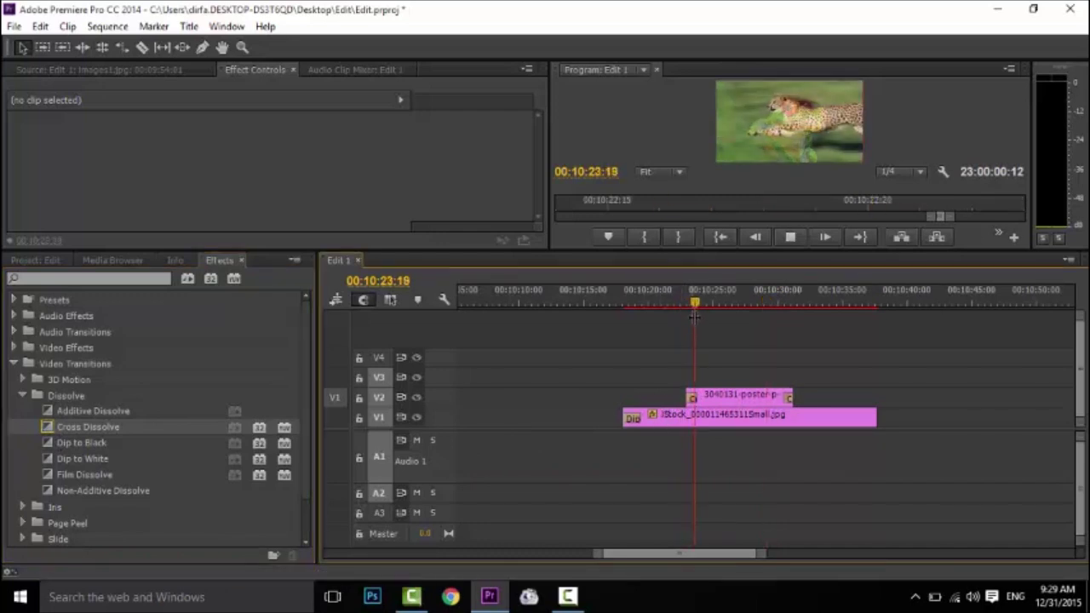
Step: Lower the opacity of the cheetah clip on V2 to 51%
click(728, 396)
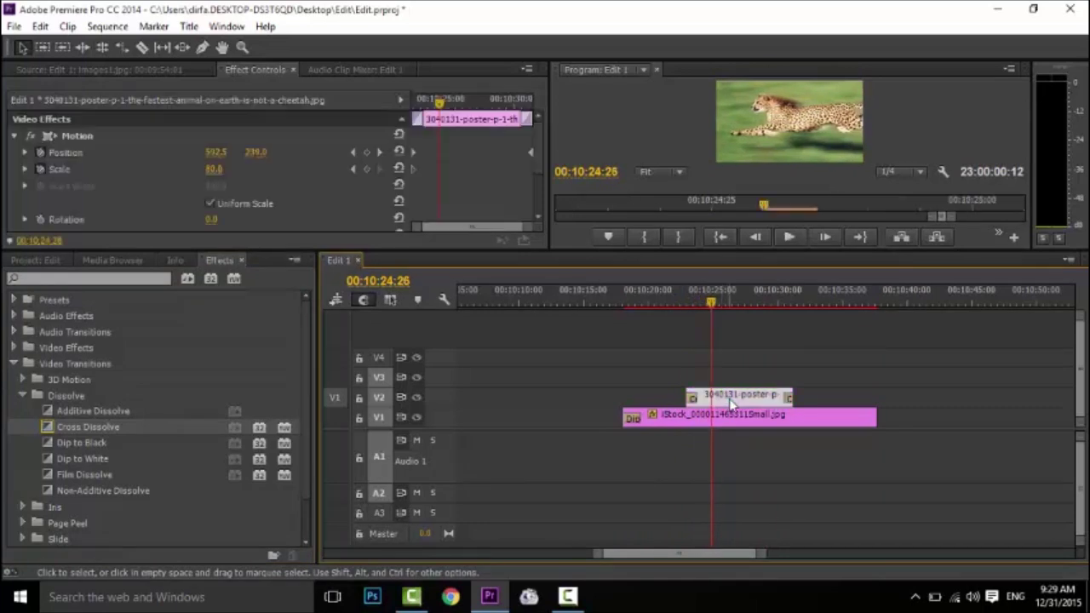
scroll(97, 219, down, 2)
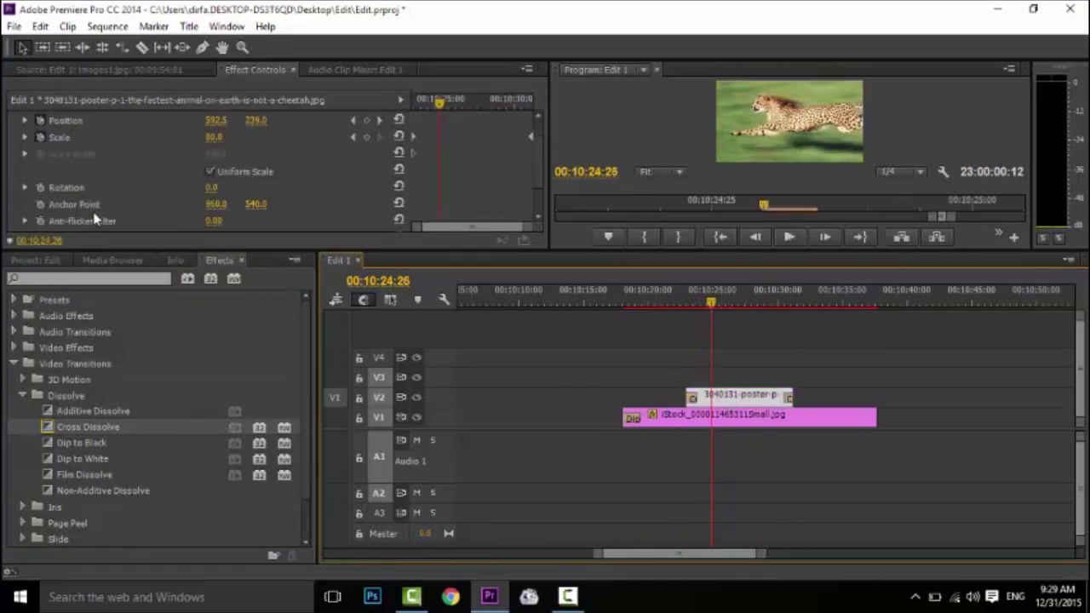
double_click(740, 397)
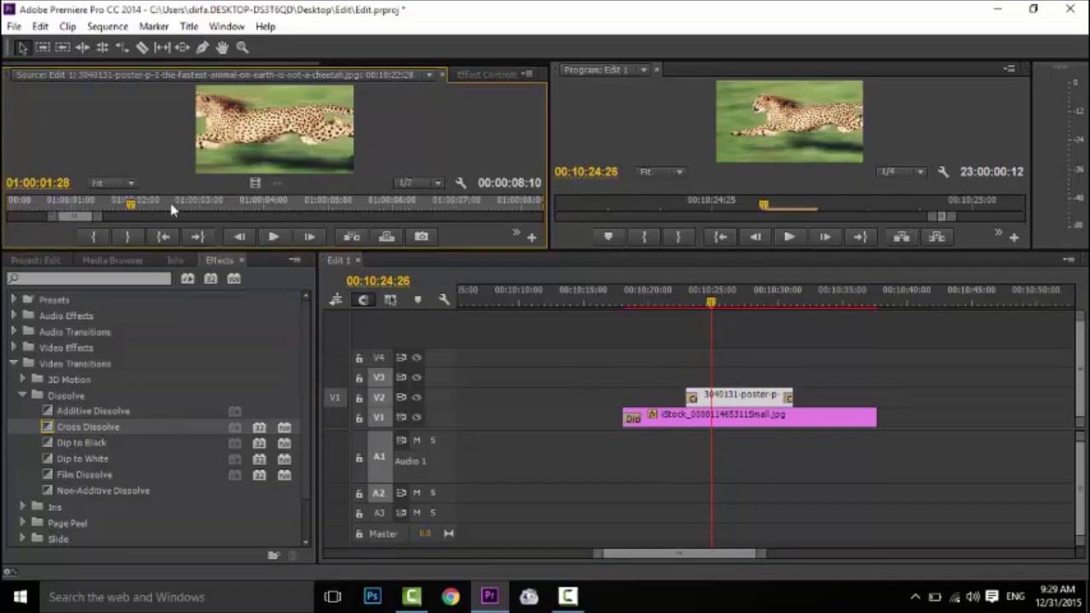
click(490, 75)
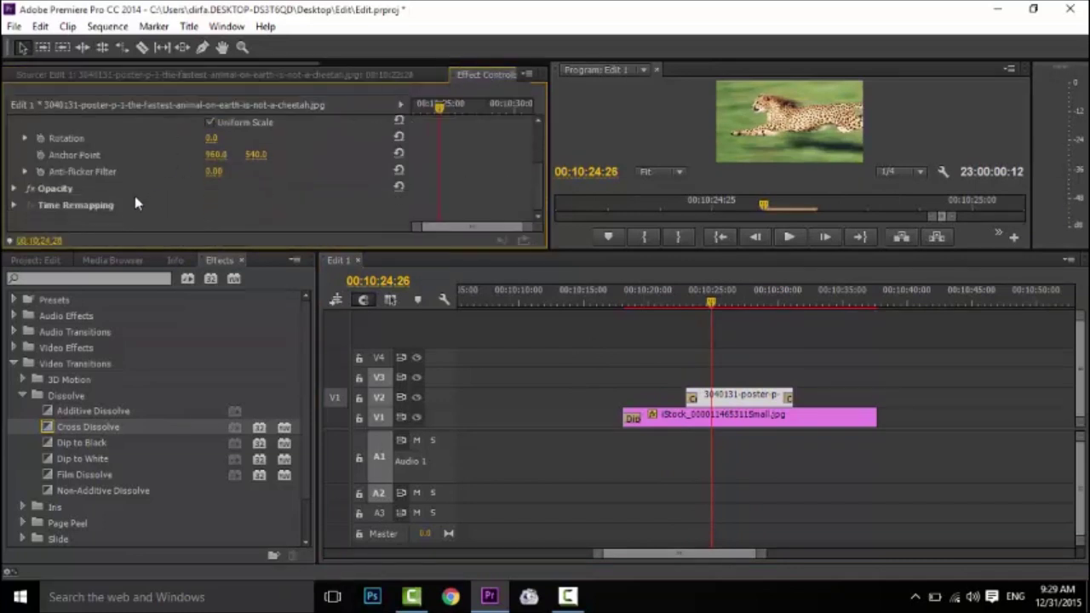
click(13, 190)
mouse_move(220, 221)
mouse_down()
mouse_move(200, 222)
mouse_move(210, 221)
mouse_up()
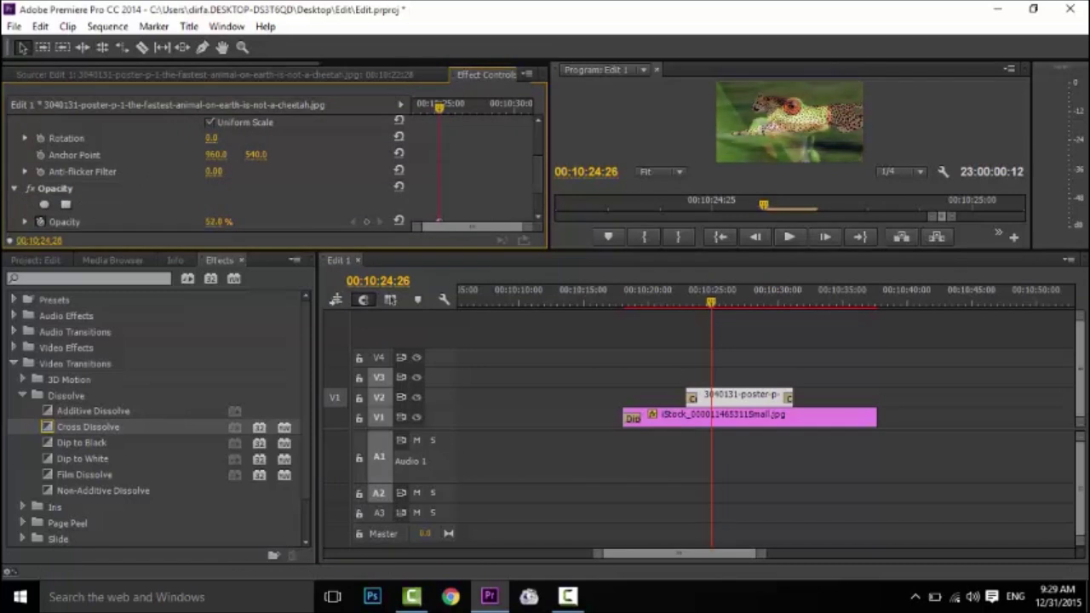
Step: Play back and scrub through the semi-transparent cheetah clip fading in and out over the frog image
click(668, 298)
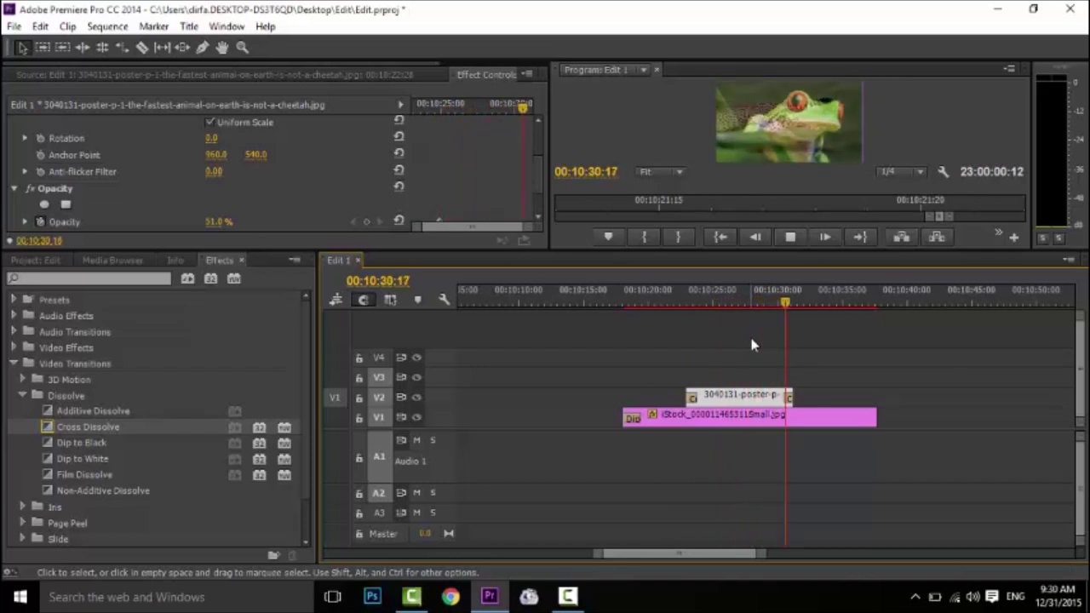
key(space)
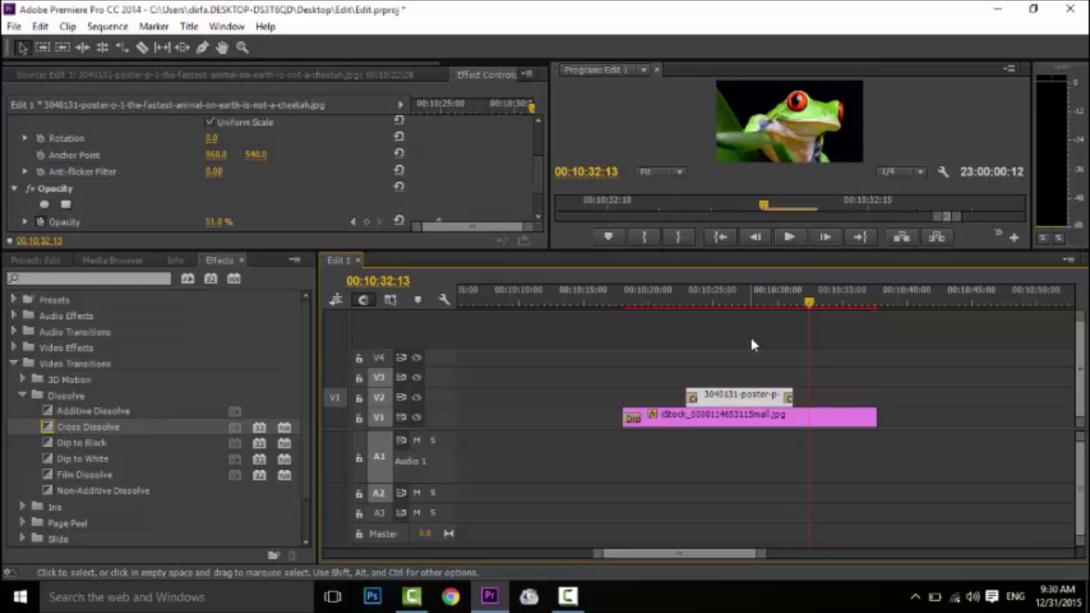
drag(681, 303, 807, 309)
click(824, 355)
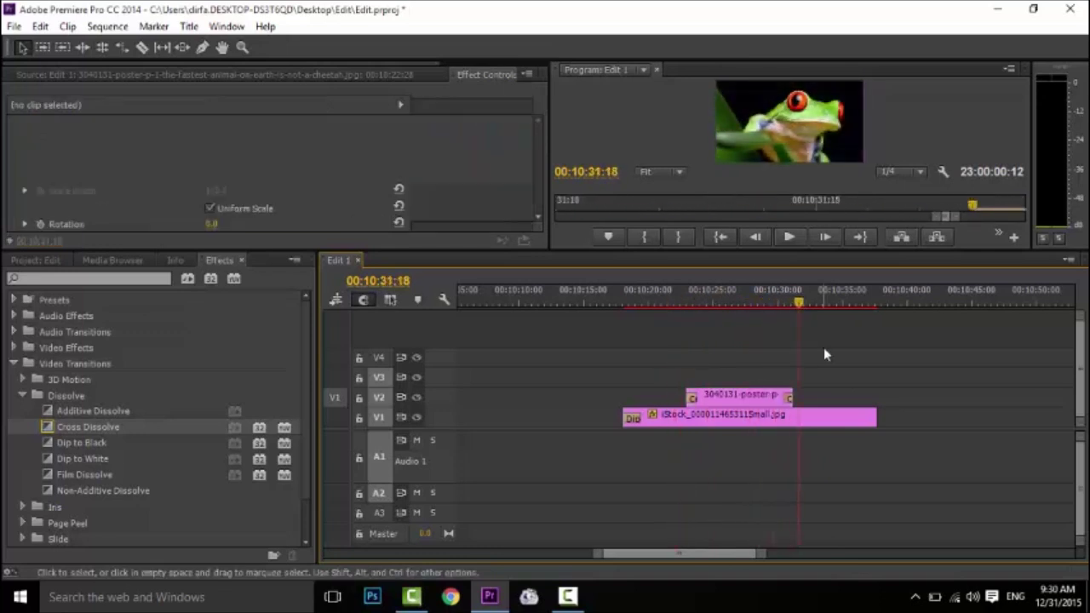
Step: Return to the main clip sequence on the timeline and look through the 3D Motion transitions
click(23, 396)
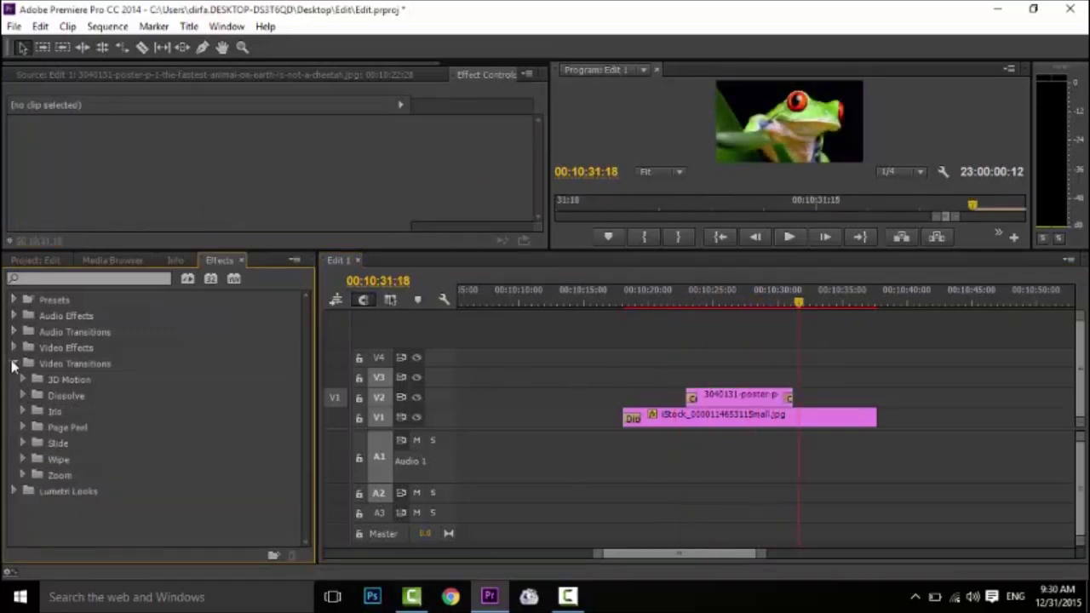
click(14, 365)
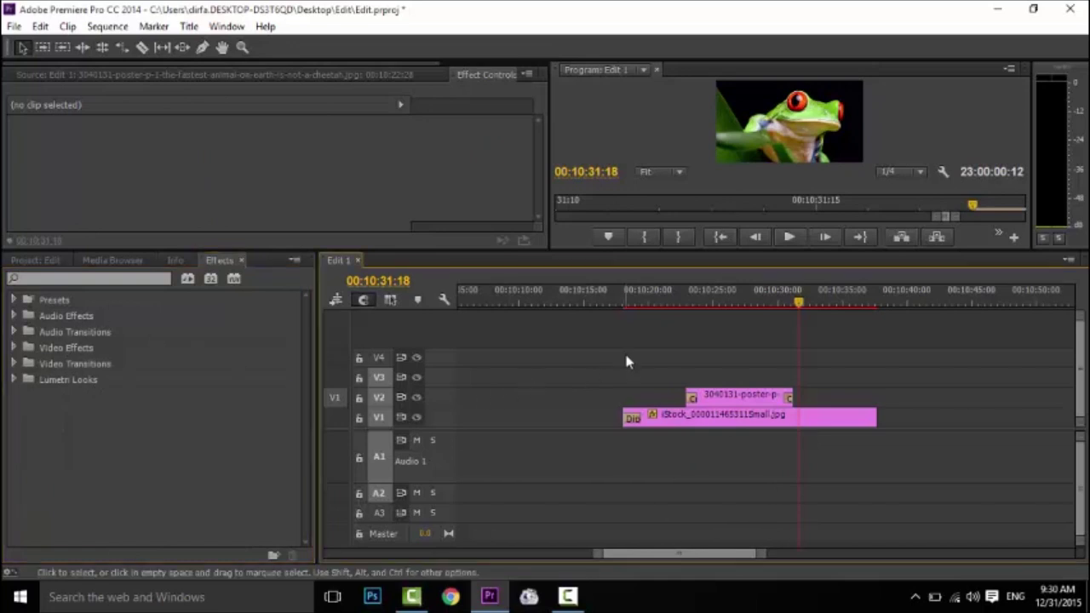
scroll(598, 354, left, 10)
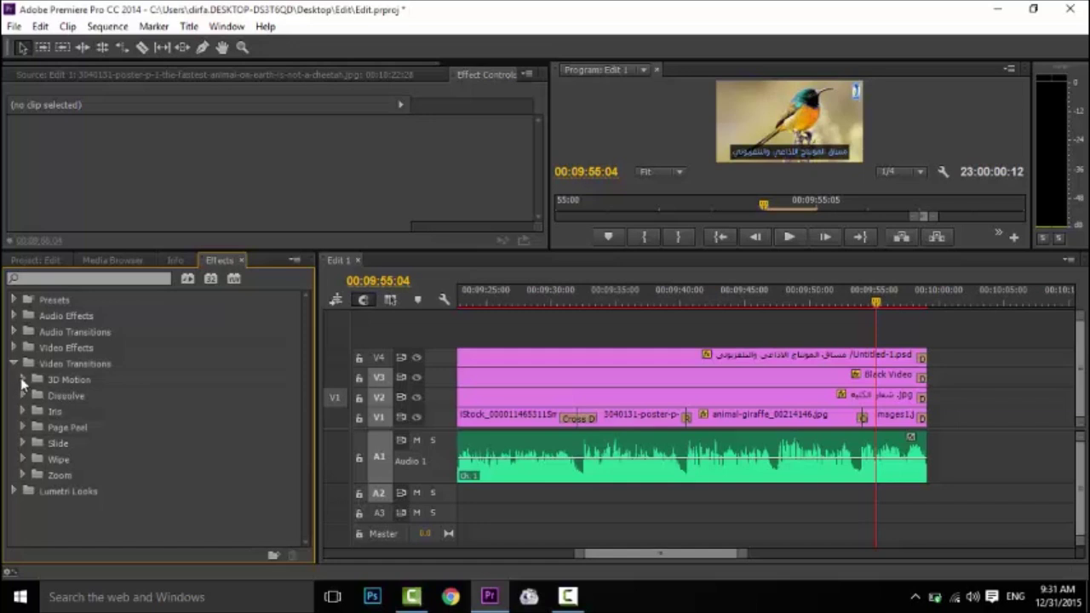
click(23, 380)
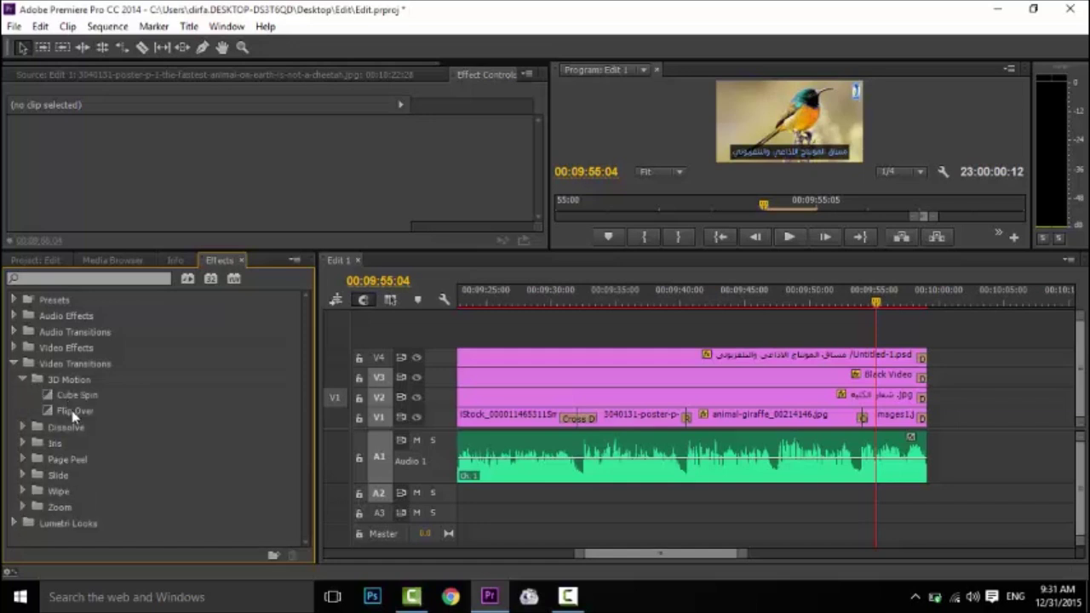
click(23, 380)
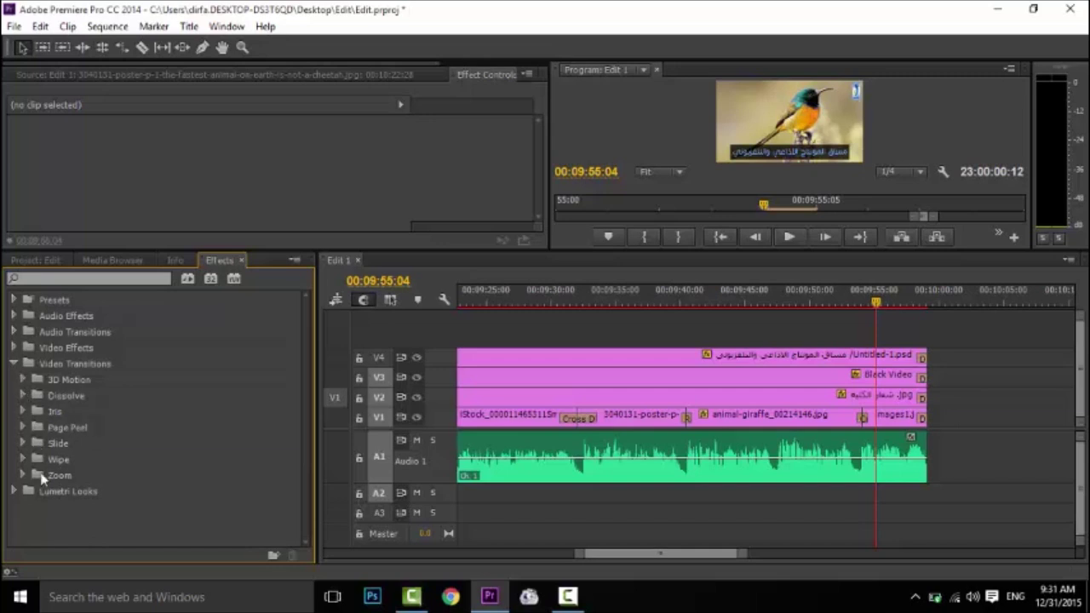
Step: Apply a Page Peel transition between the giraffe clip and the bird clip on V1 and play it back
click(23, 427)
drag(49, 449, 871, 426)
click(847, 296)
key(space)
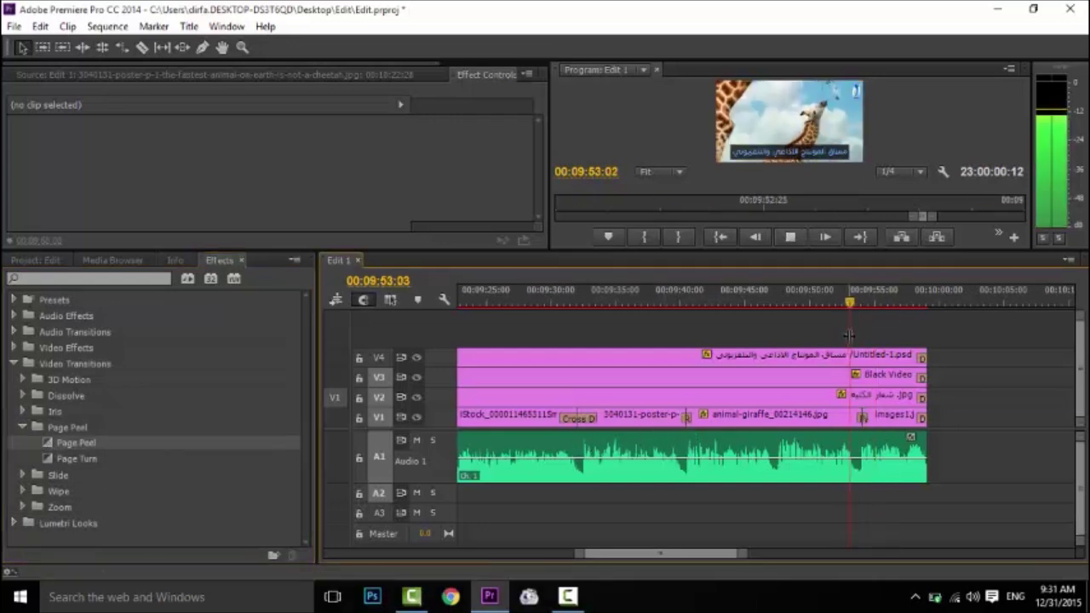
key(space)
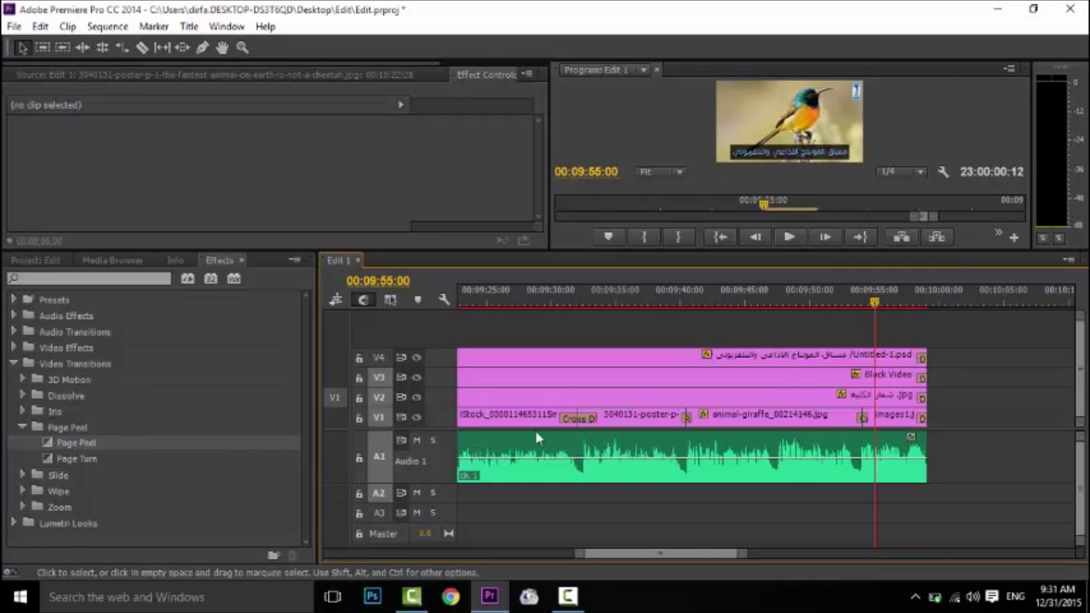
Step: Move the playhead back into the giraffe clip and examine the Video Effects categories, including the Color Correction effects
drag(877, 302, 820, 305)
scroll(752, 379, up, 5)
scroll(741, 381, down, 4)
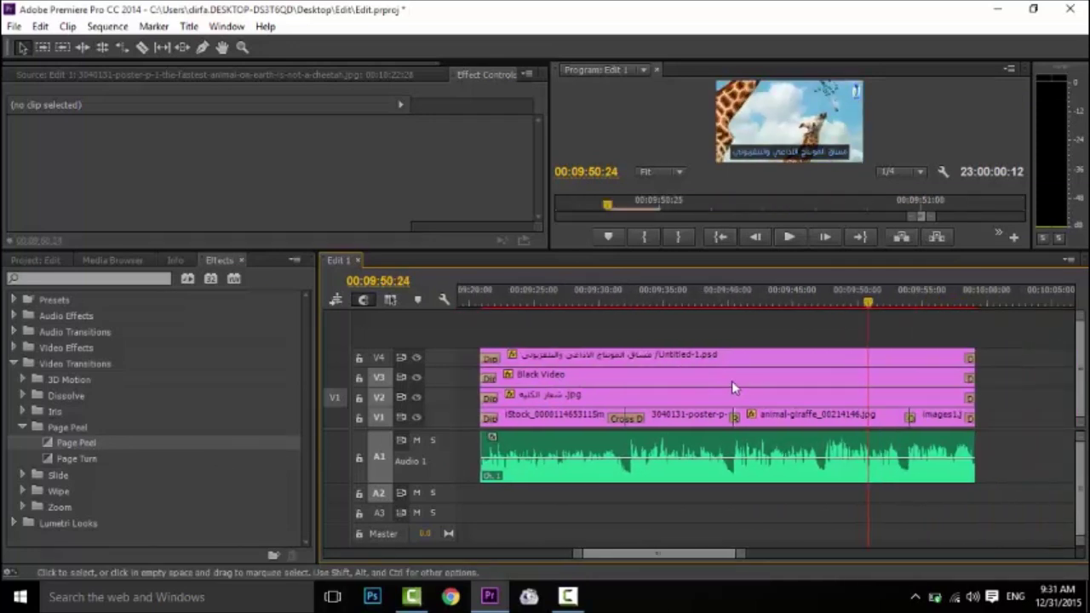
click(12, 364)
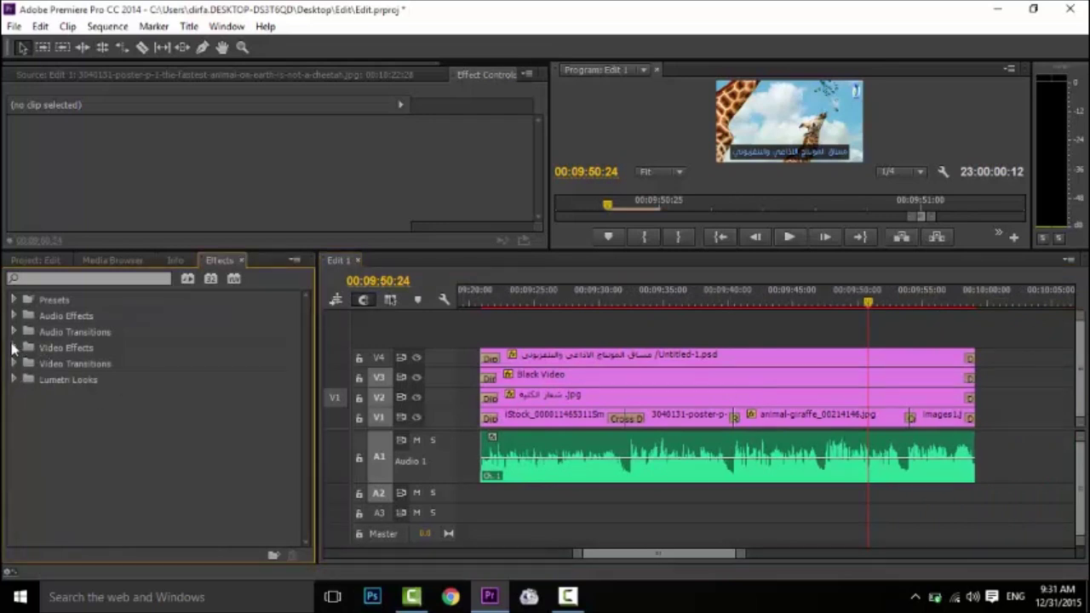
click(12, 347)
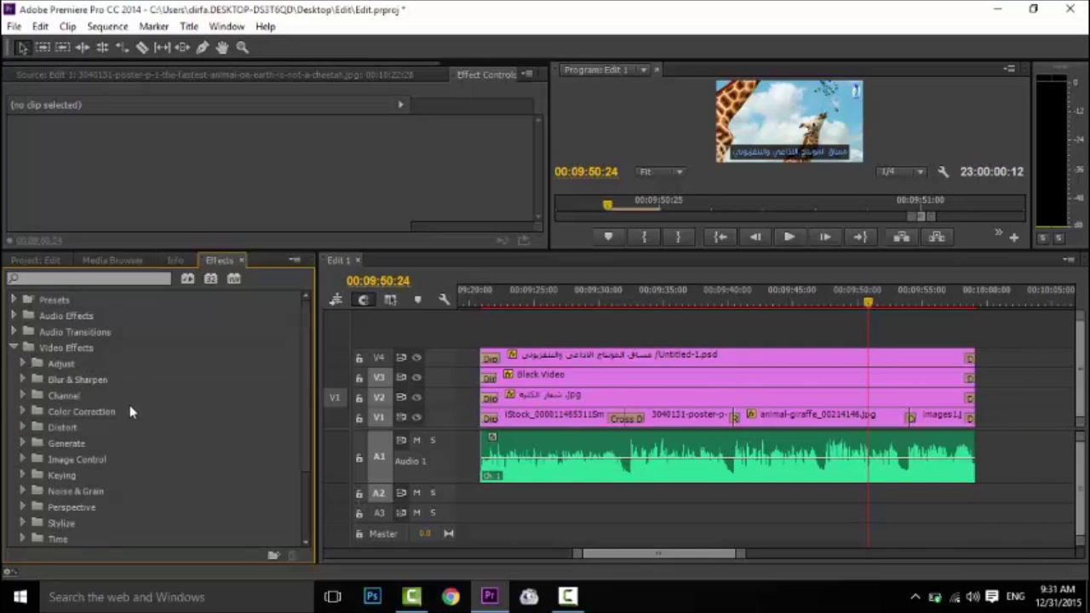
scroll(122, 414, down, 1)
scroll(121, 423, down, 4)
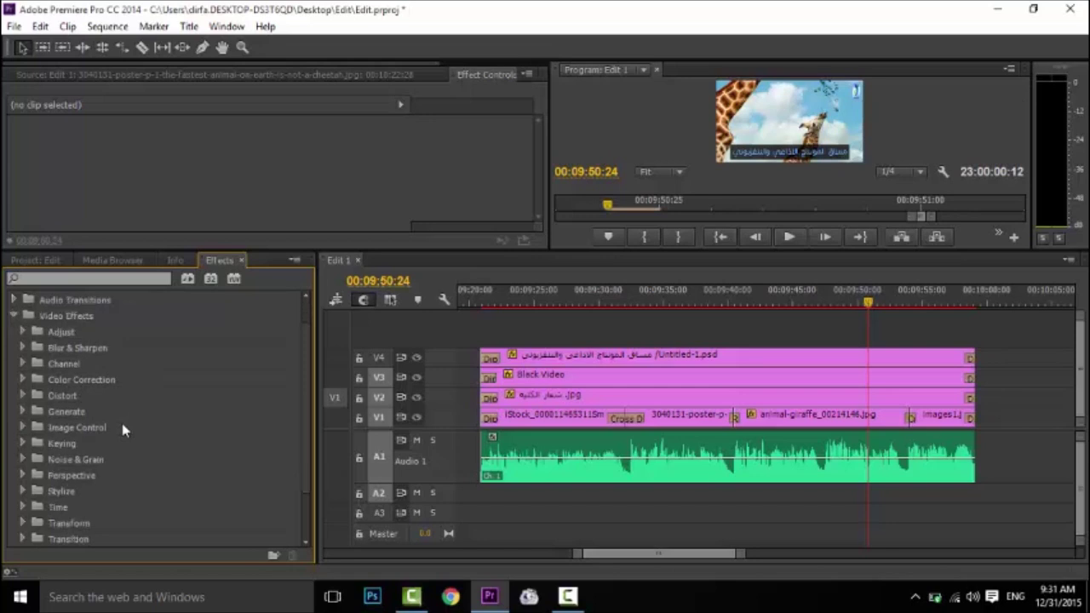
scroll(123, 434, up, 4)
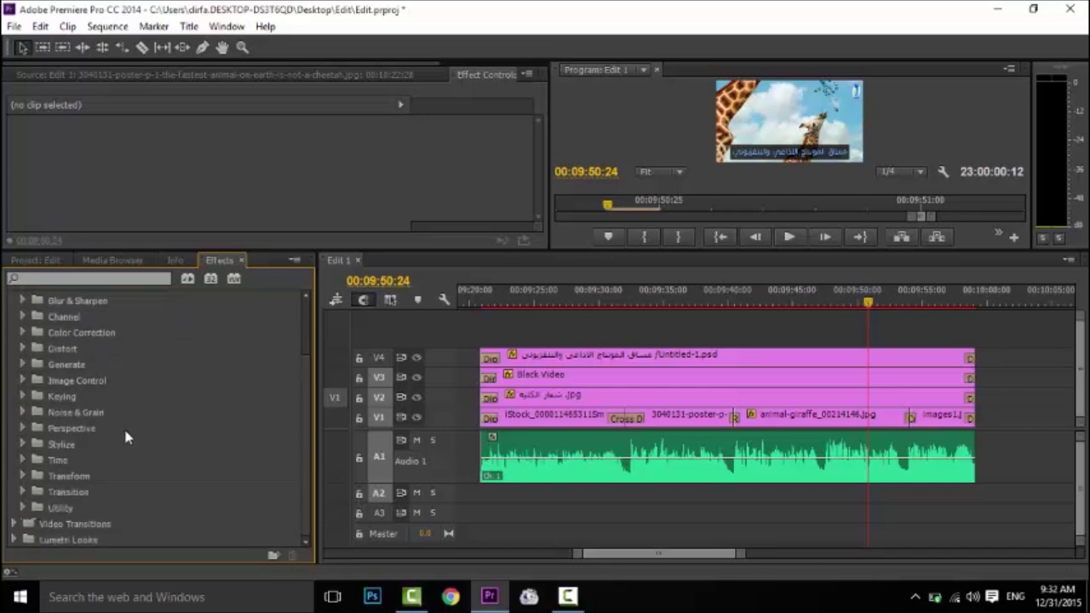
scroll(124, 441, up, 1)
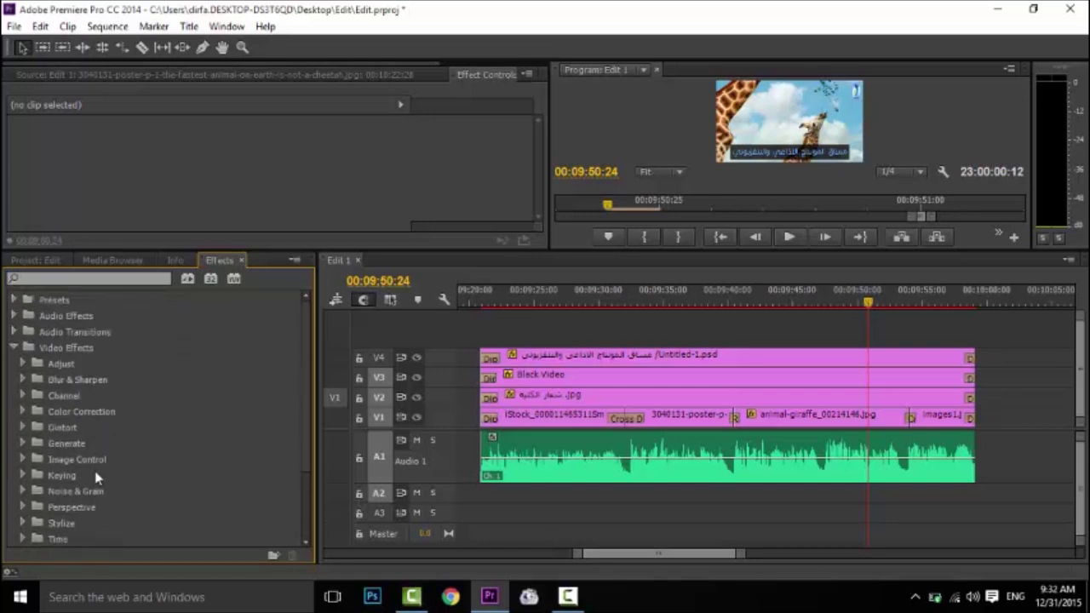
click(23, 412)
scroll(92, 436, down, 5)
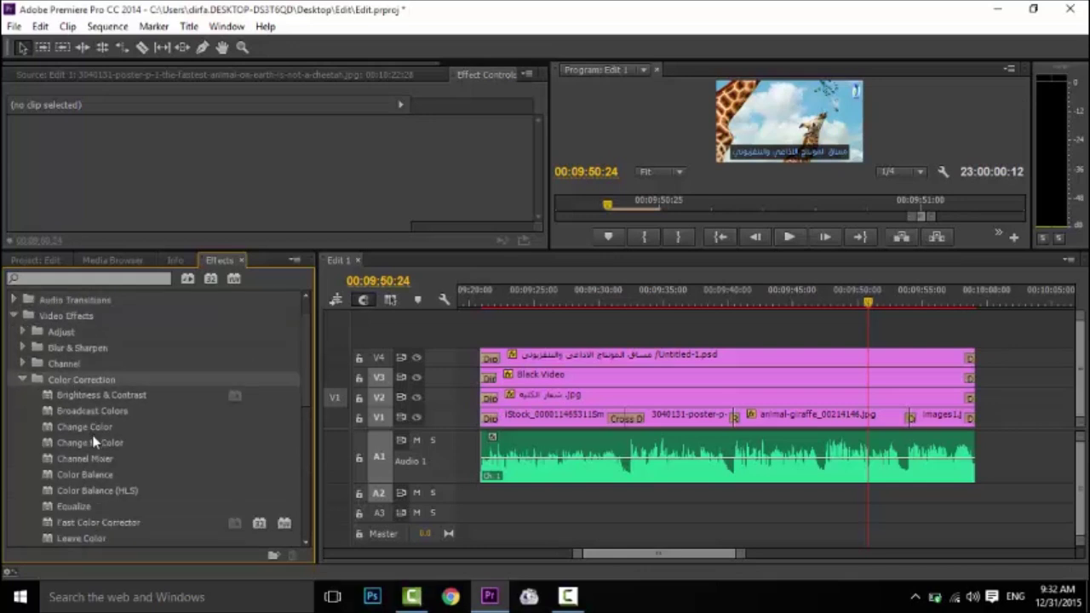
scroll(94, 443, down, 8)
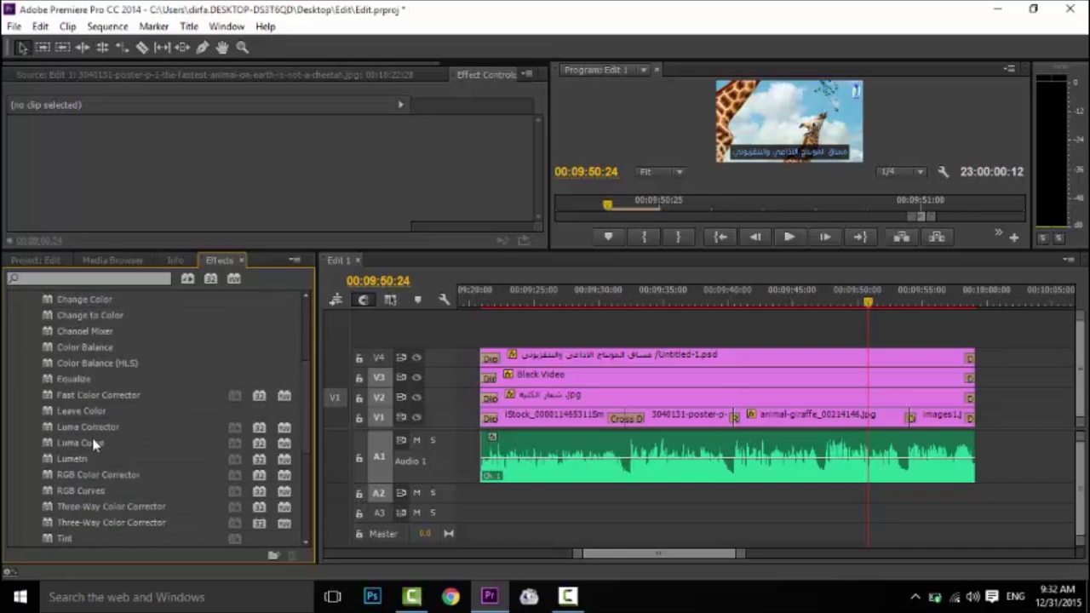
scroll(102, 448, up, 2)
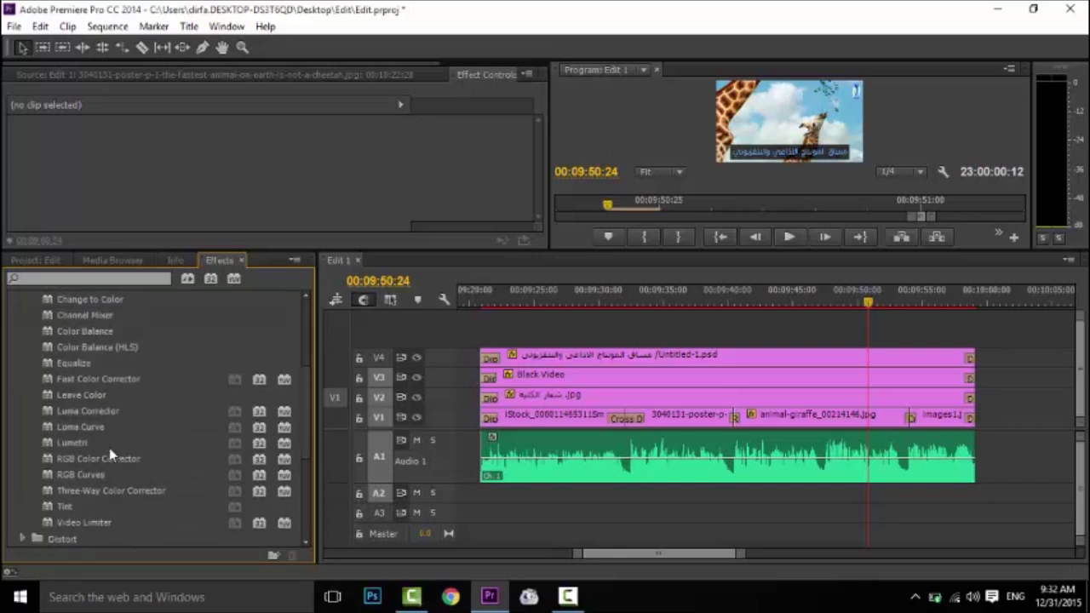
scroll(34, 391, up, 9)
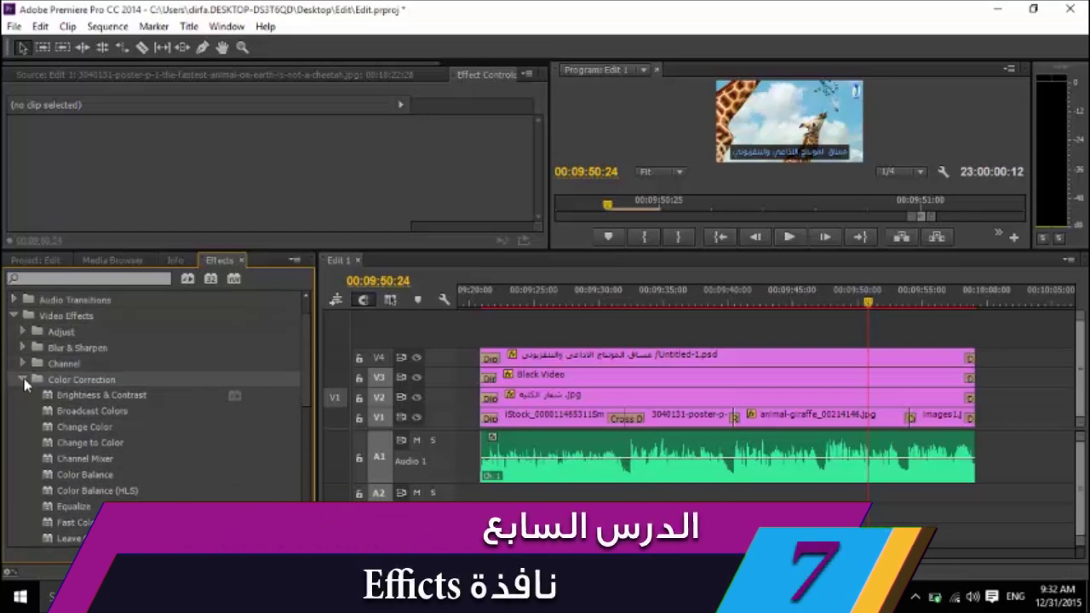
Step: Apply the Camera Blur effect to the giraffe clip on V1 and show the clip's effect settings
click(23, 379)
click(22, 347)
drag(71, 366, 830, 419)
double_click(831, 418)
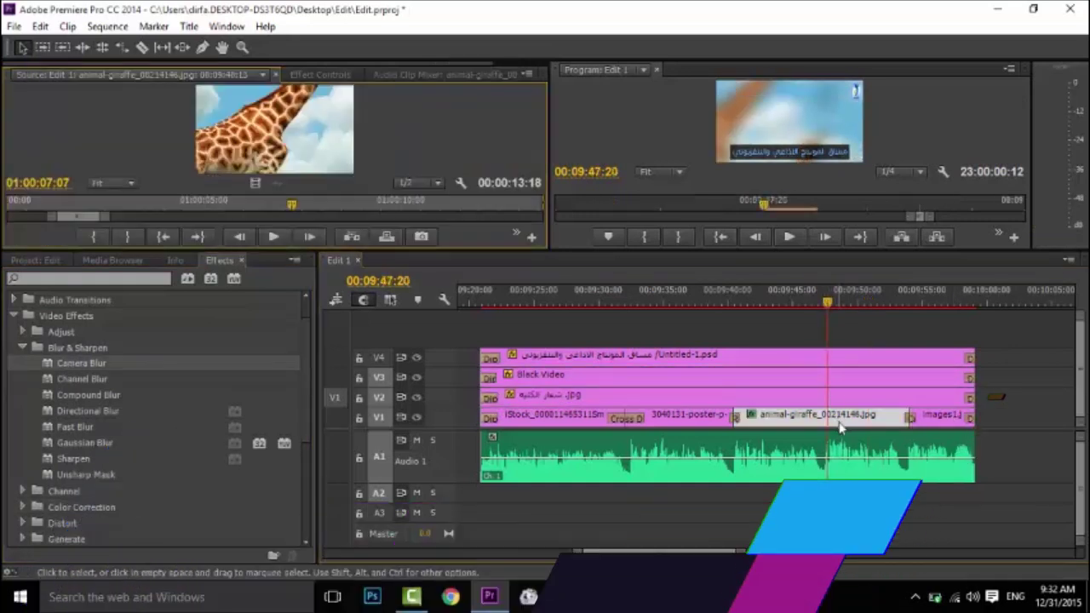
click(319, 74)
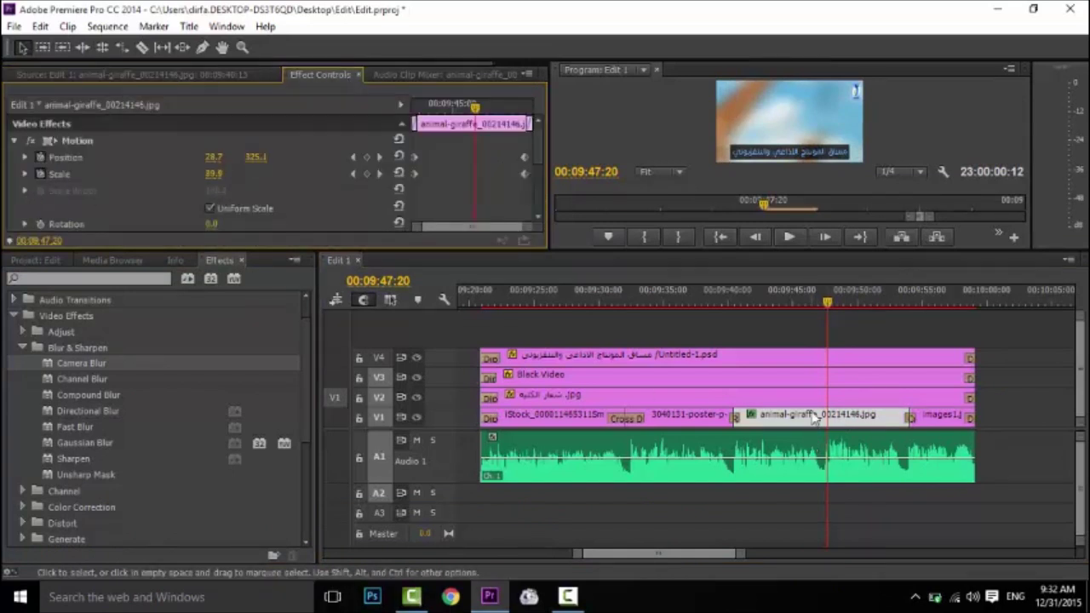
mouse_move(814, 417)
click(724, 419)
click(753, 421)
click(726, 419)
click(753, 420)
click(734, 418)
click(781, 420)
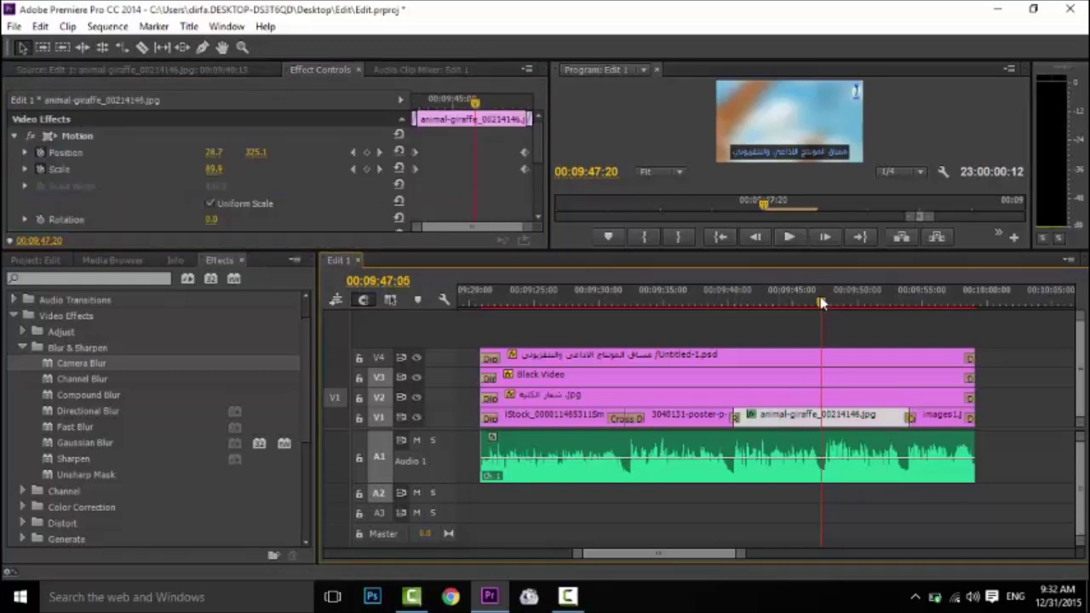
Step: Scrub through the blurred giraffe clip and enlarge the Program monitor preview
drag(827, 301, 781, 301)
drag(757, 259, 863, 410)
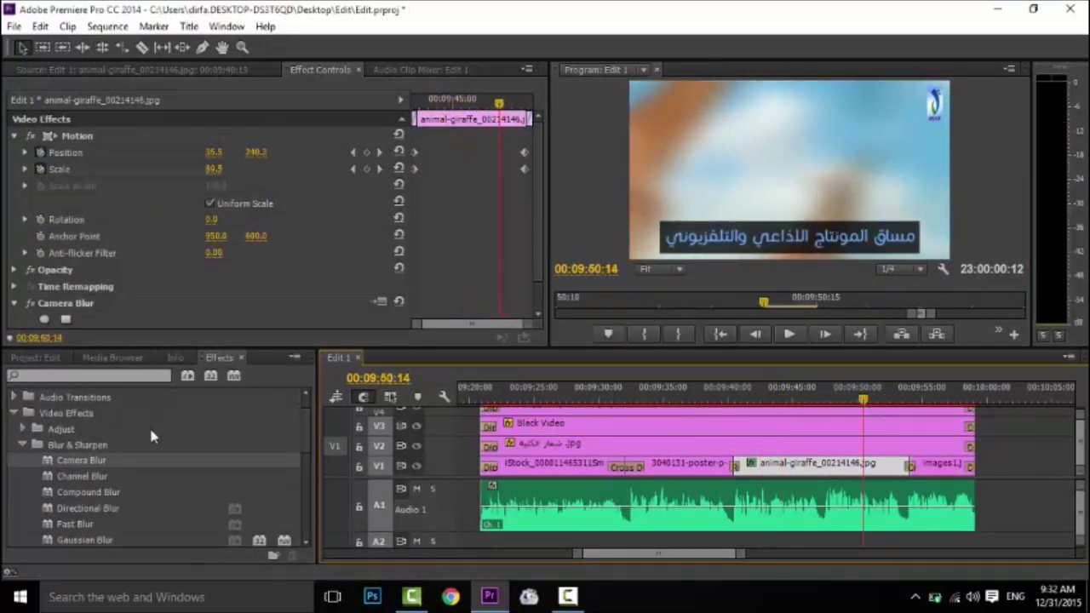
click(23, 444)
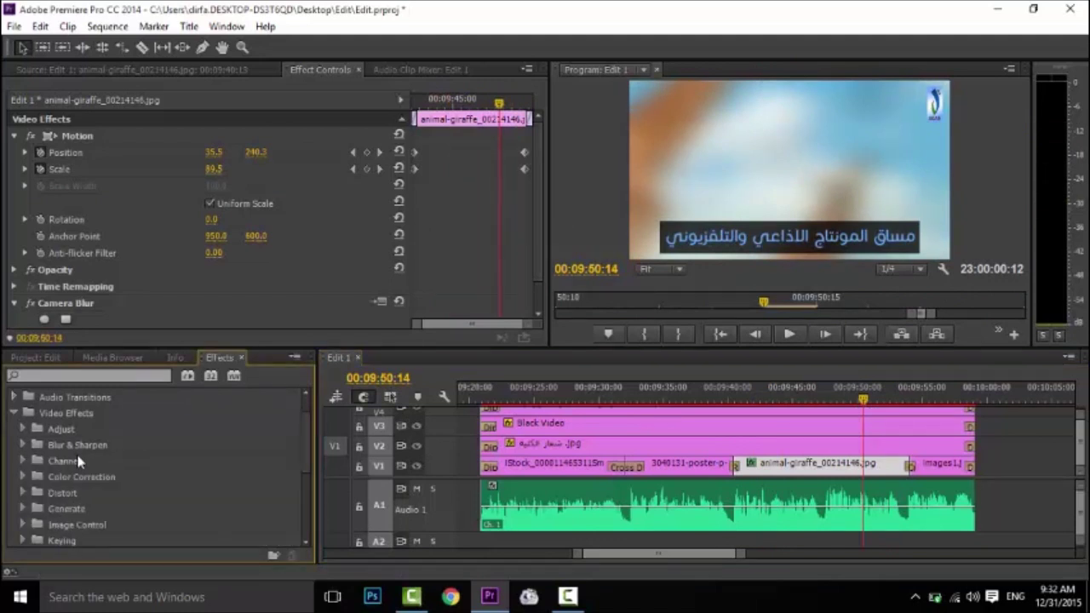
Step: Apply the Noise effect from Noise & Grain to the giraffe clip on V1 and remove its Camera Blur
scroll(85, 482, down, 3)
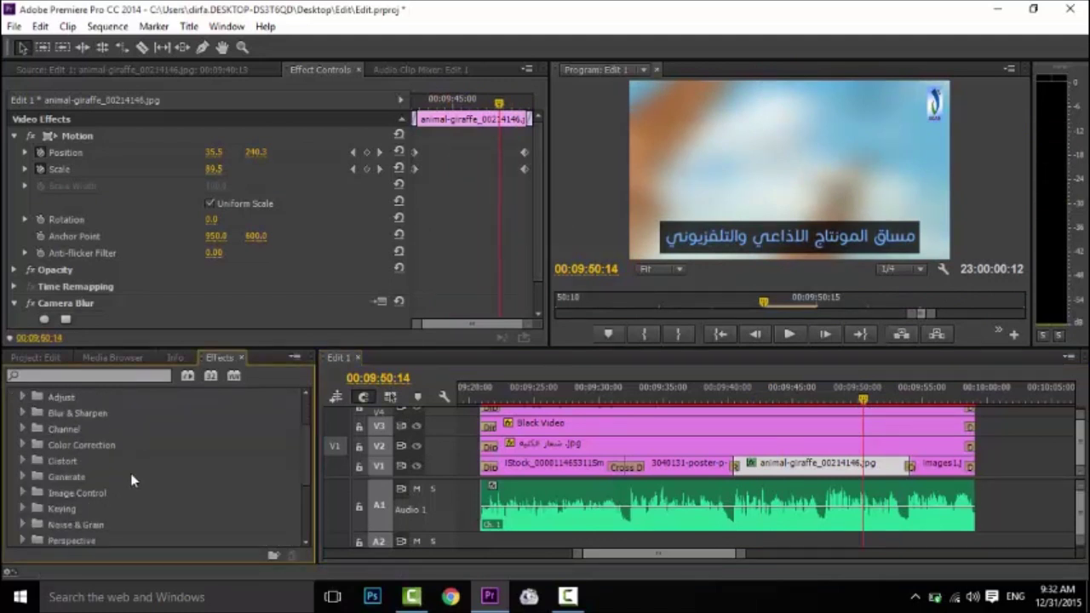
scroll(119, 500, down, 1)
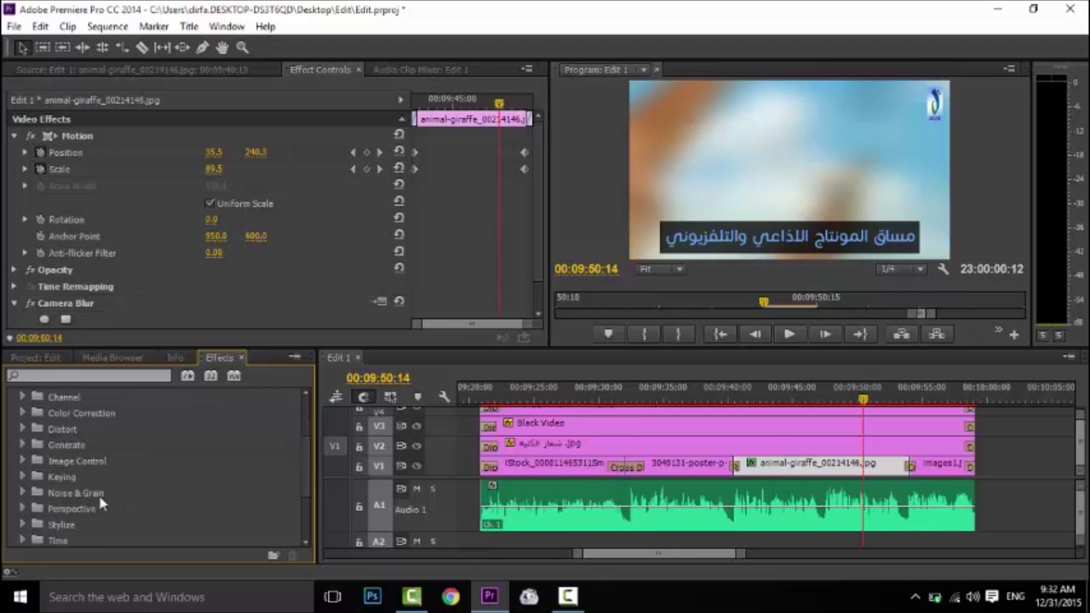
click(23, 493)
scroll(78, 509, down, 3)
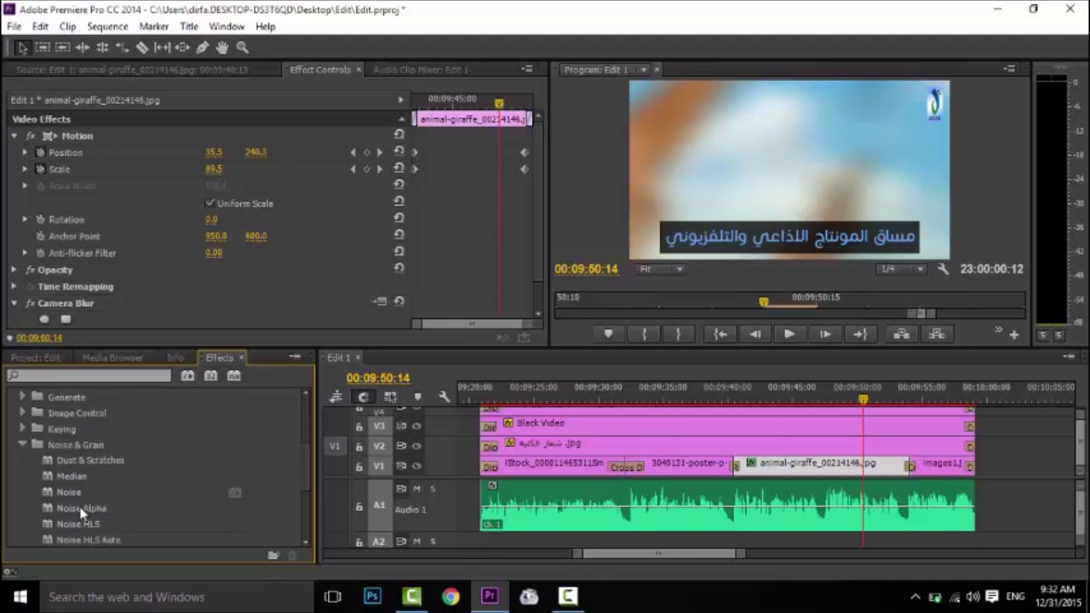
drag(72, 494, 798, 472)
drag(807, 394, 792, 394)
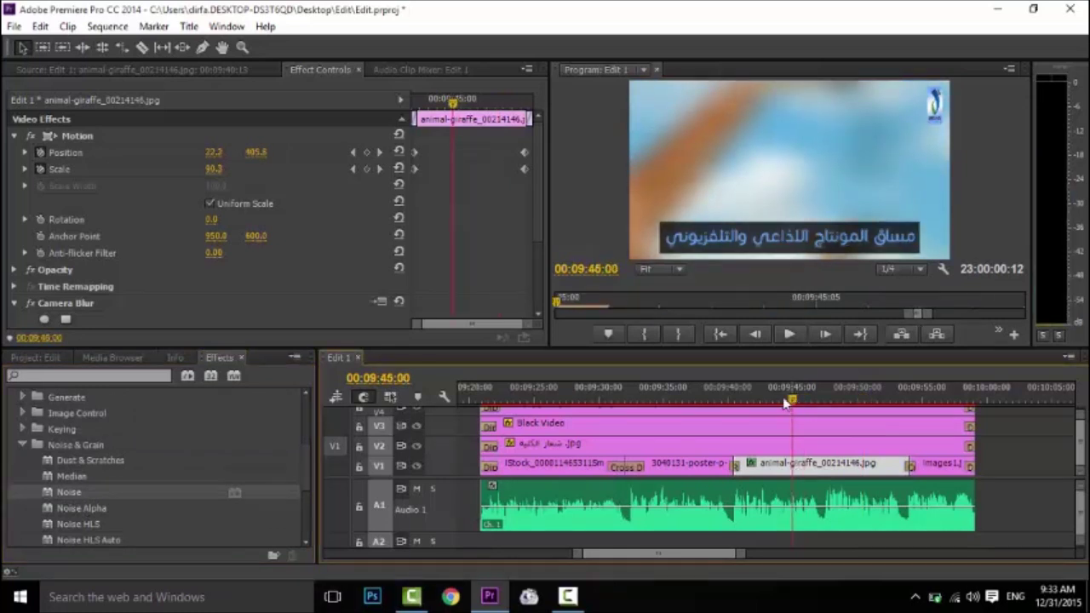
click(91, 305)
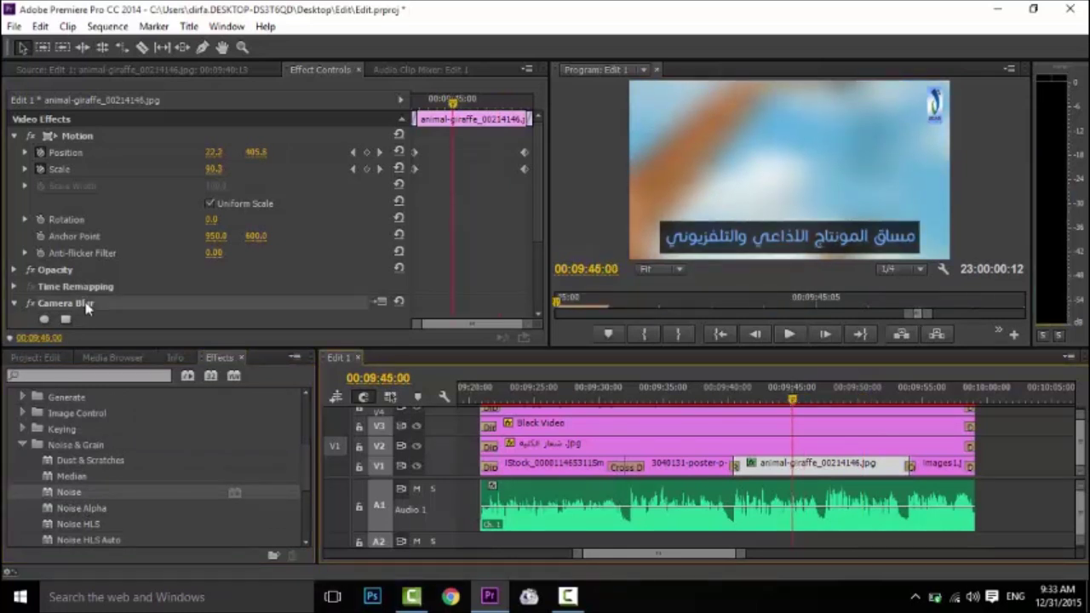
key(Delete)
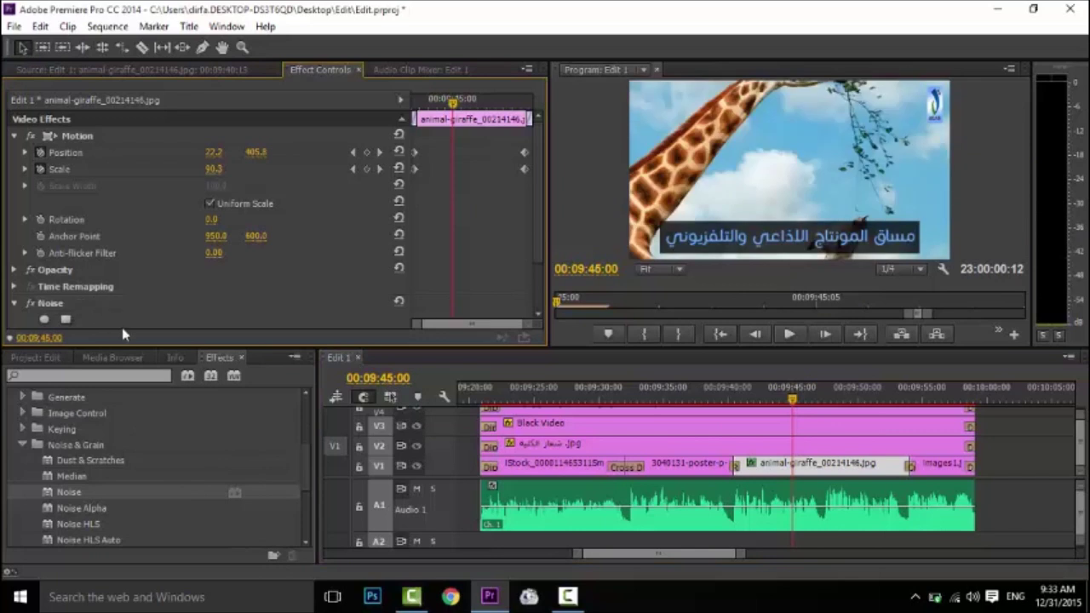
Step: Try out the Amount of Noise setting on the giraffe clip and remove the Noise effect
double_click(788, 467)
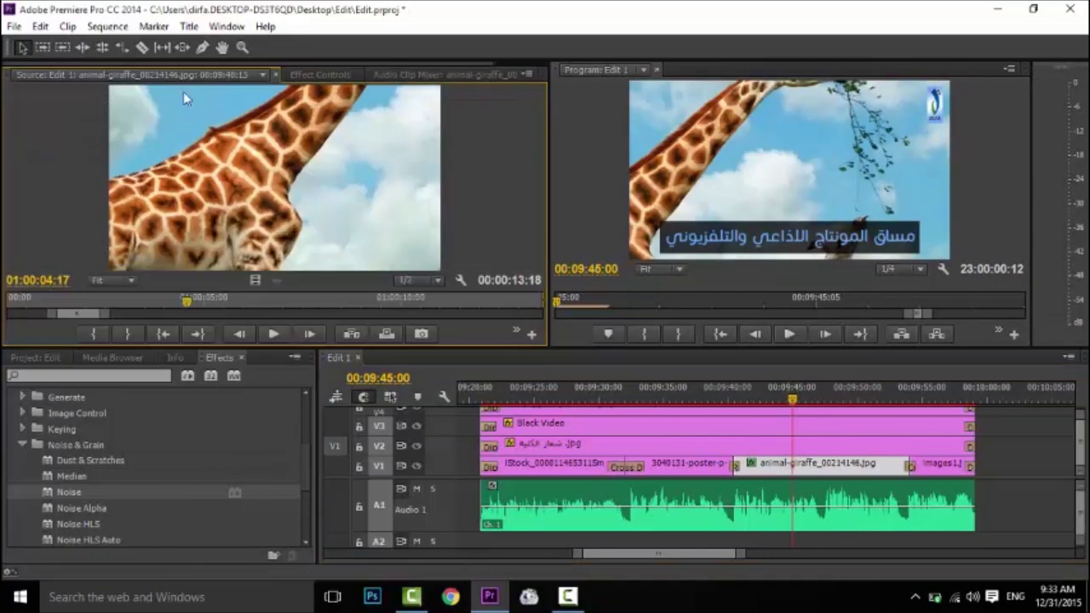
click(320, 74)
scroll(149, 277, down, 3)
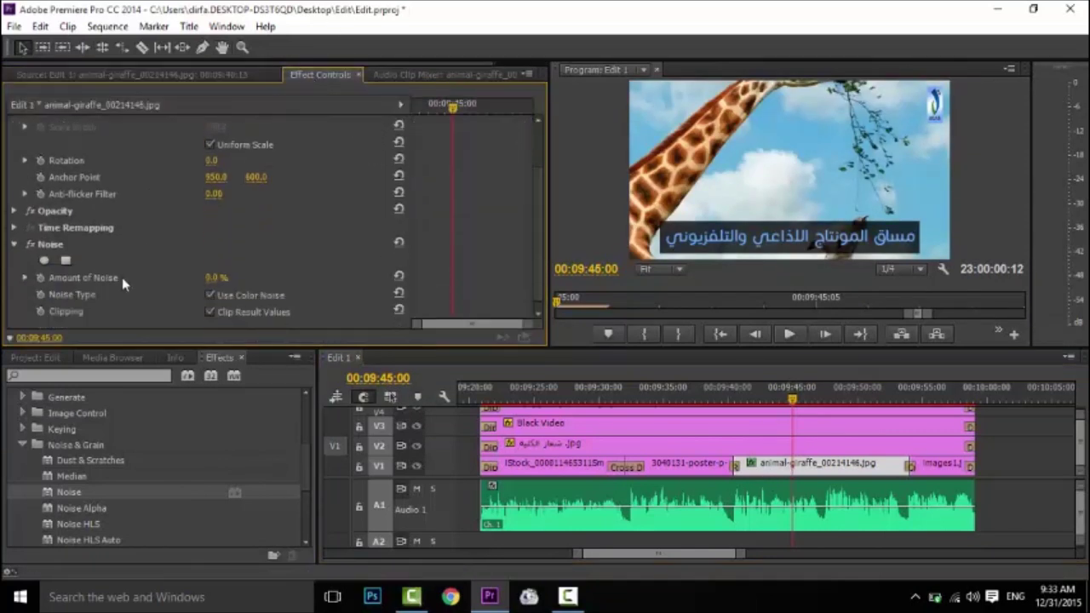
mouse_move(218, 277)
mouse_down()
mouse_move(230, 277)
mouse_move(209, 277)
mouse_up()
click(98, 247)
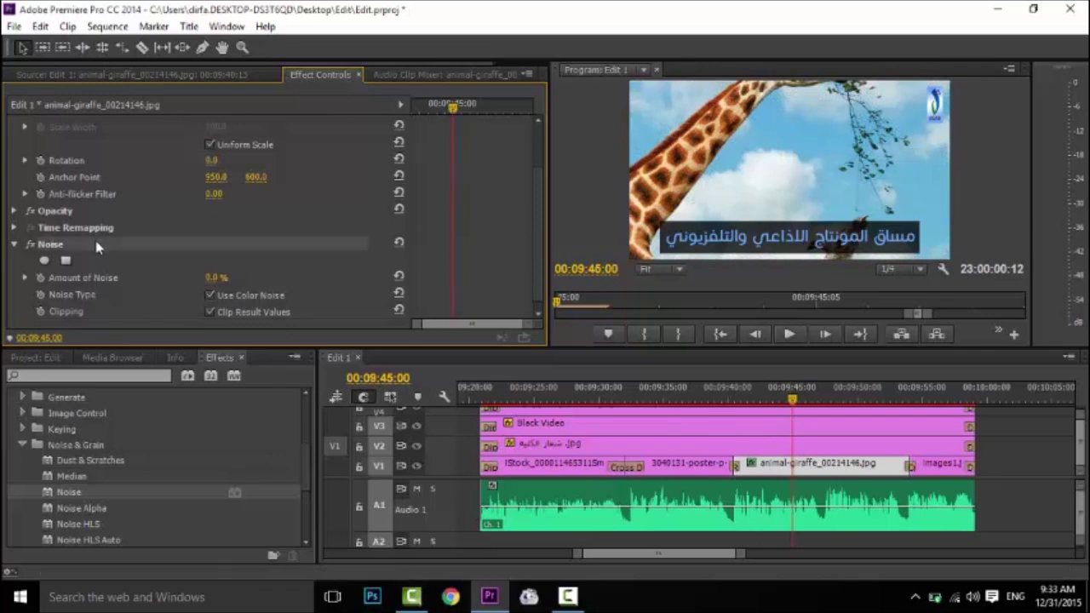
key(Delete)
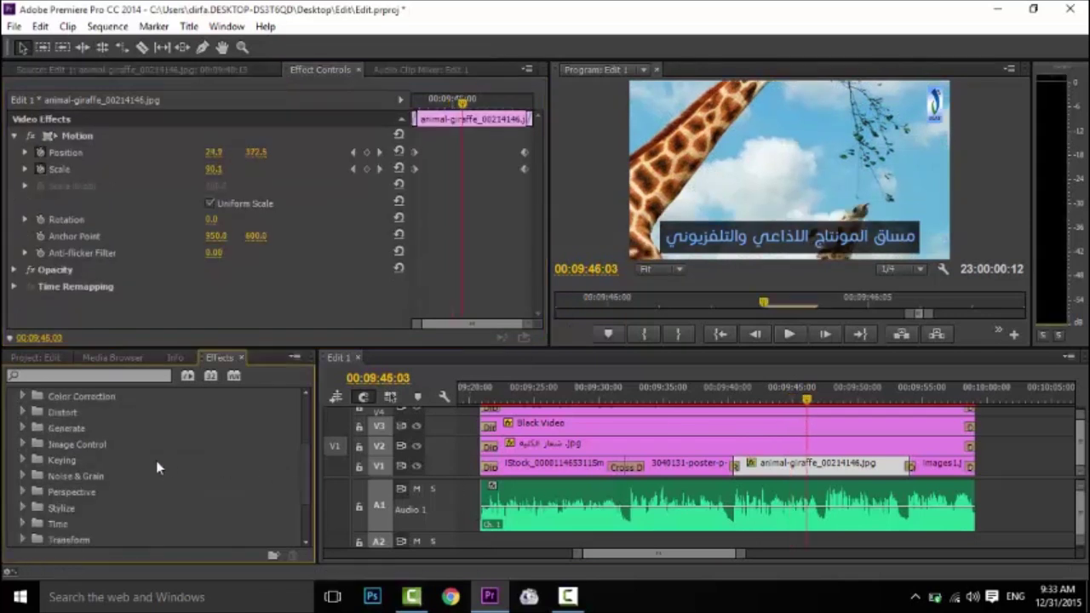
Step: Apply the Black & White effect from Image Control to the giraffe clip on V1 and play it back
click(23, 444)
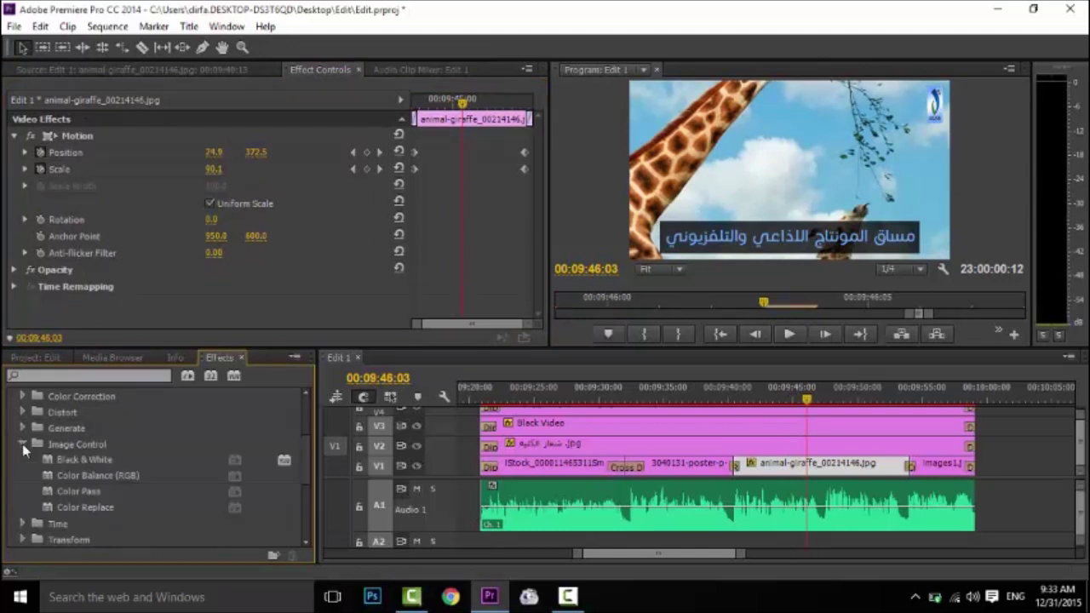
click(70, 461)
drag(70, 460, 816, 467)
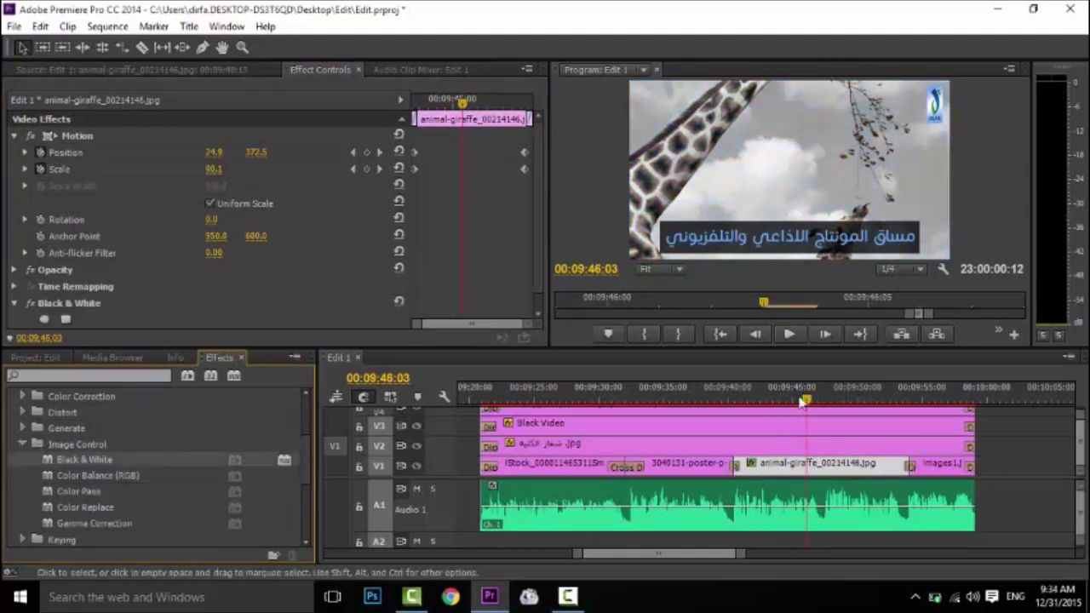
key(space)
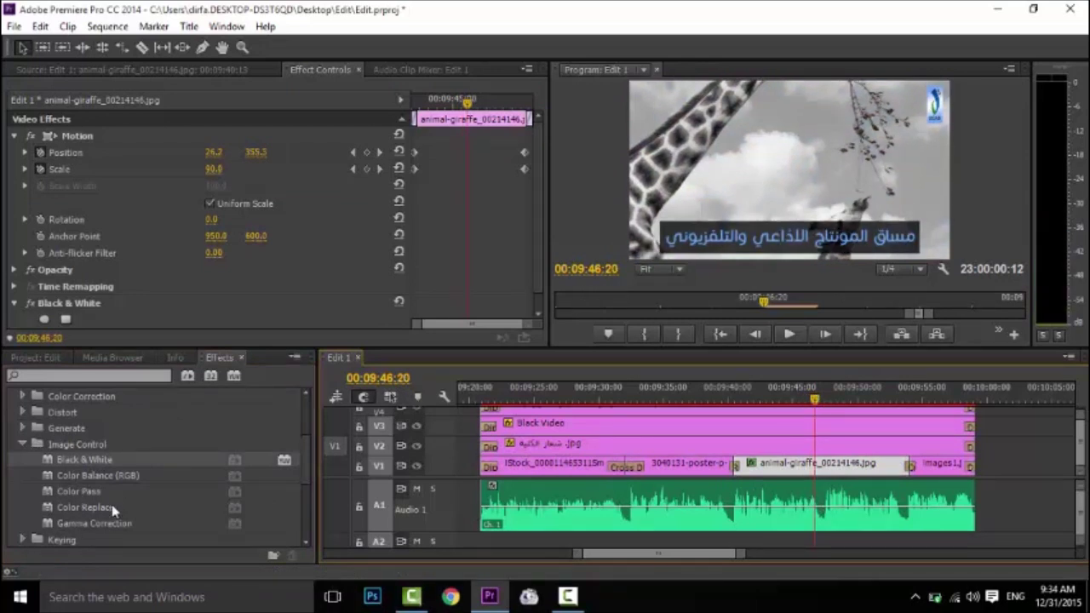
Step: Apply the Invert effect from Channel to the giraffe clip on V1
scroll(44, 464, up, 3)
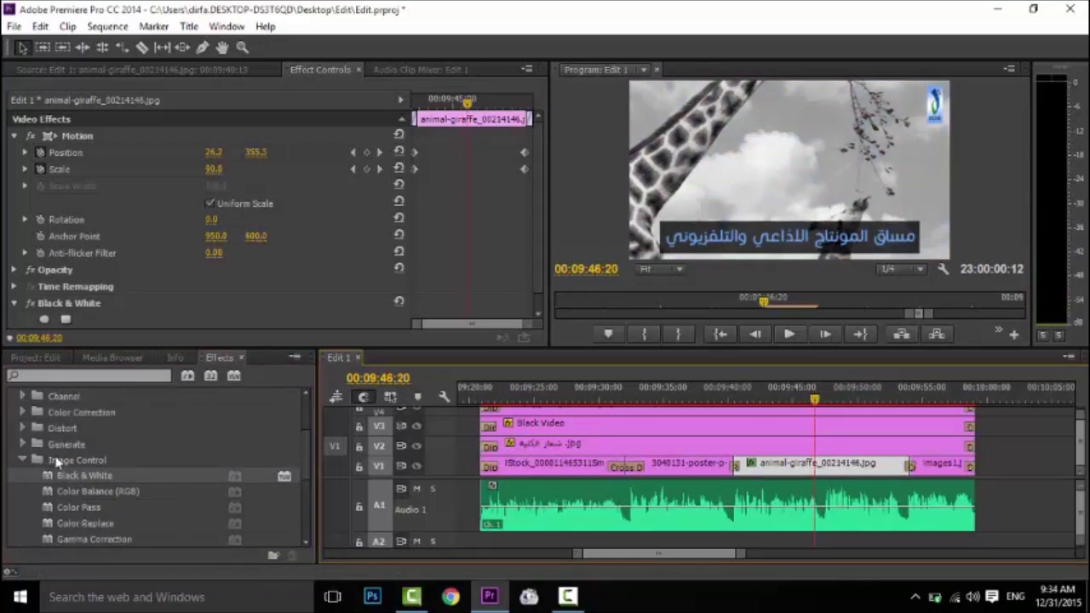
click(24, 428)
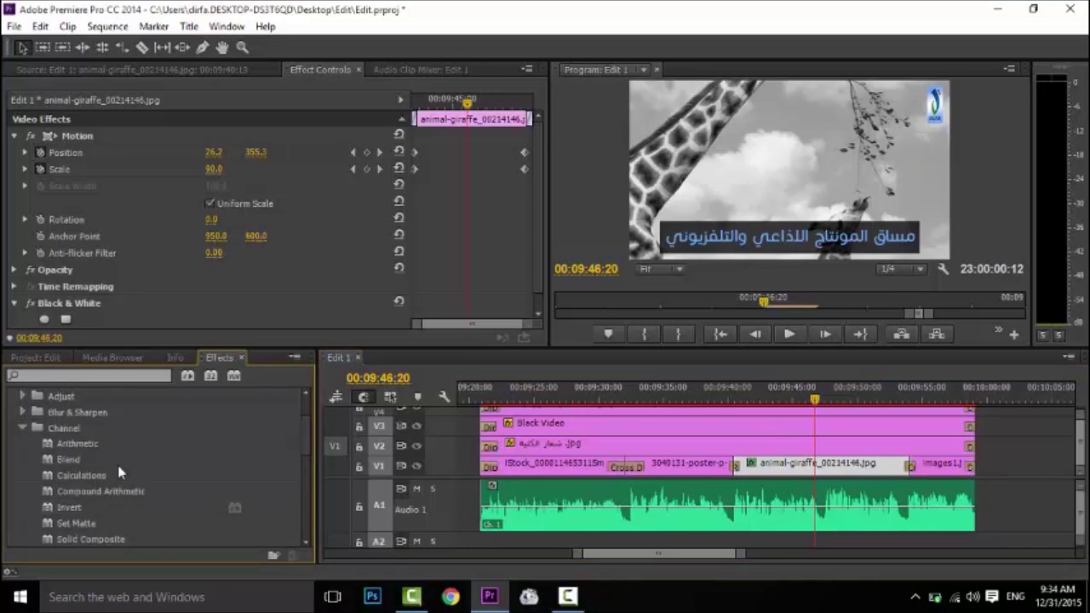
scroll(120, 481, down, 1)
drag(72, 461, 805, 469)
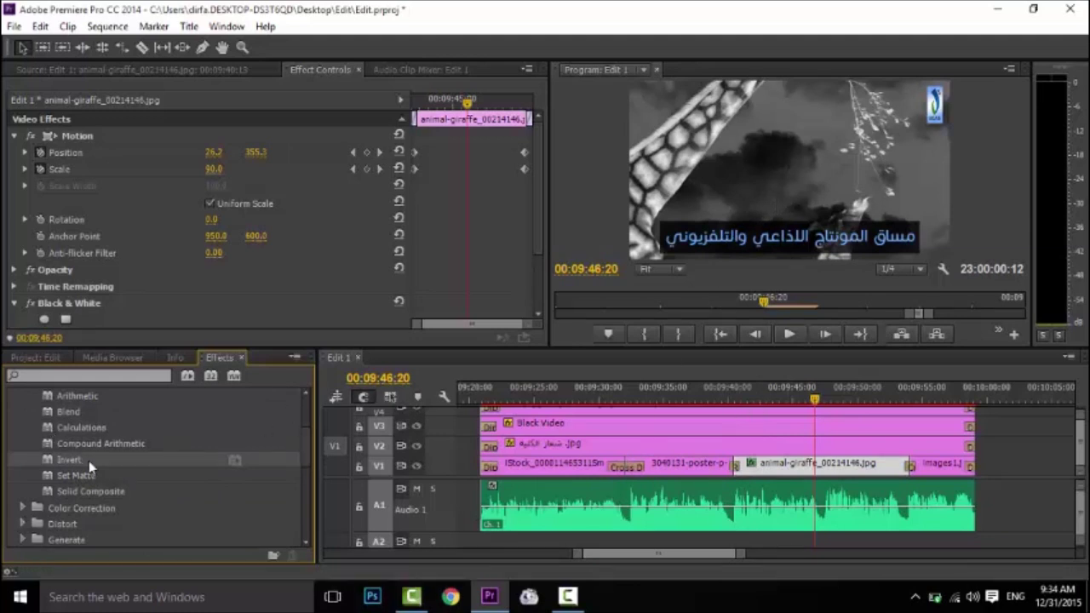
scroll(140, 507, up, 3)
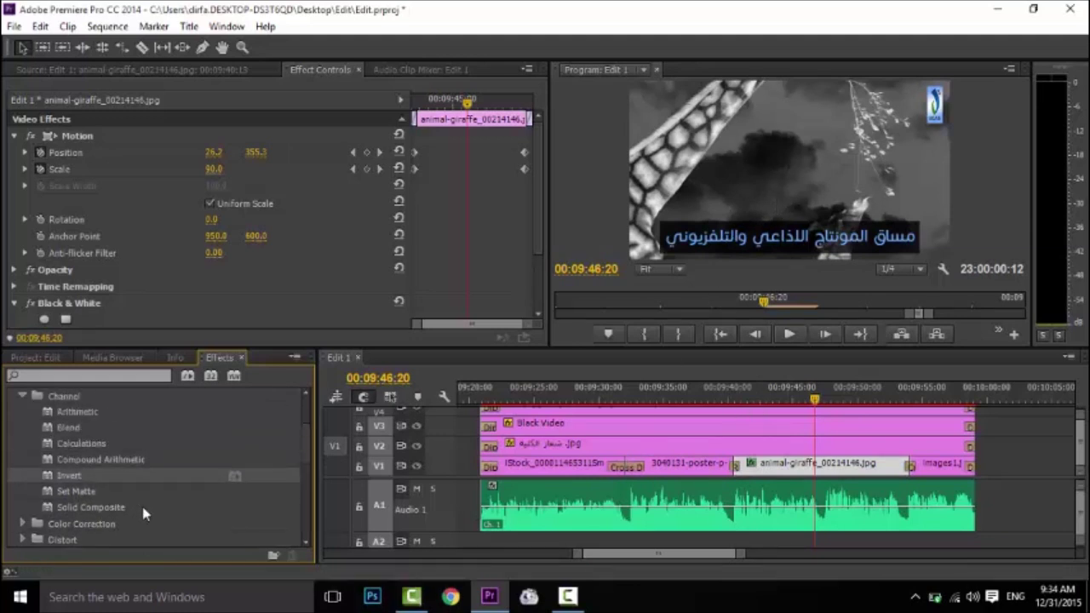
click(19, 428)
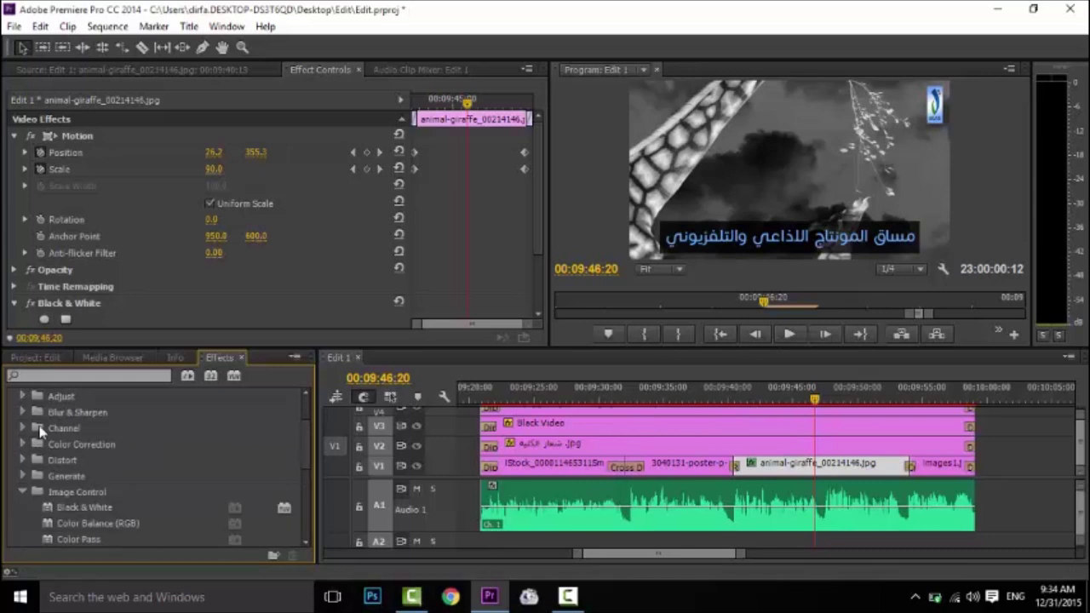
Step: Look through the video effect categories and examine the effects available under Color Correction
scroll(15, 422, up, 2)
click(13, 413)
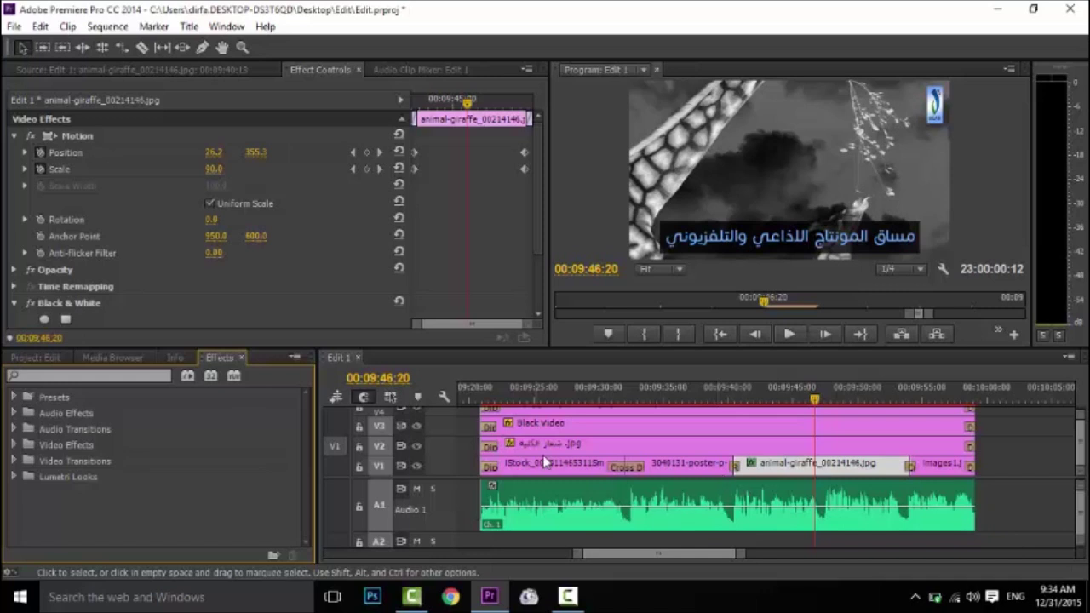
click(15, 445)
scroll(140, 440, down, 1)
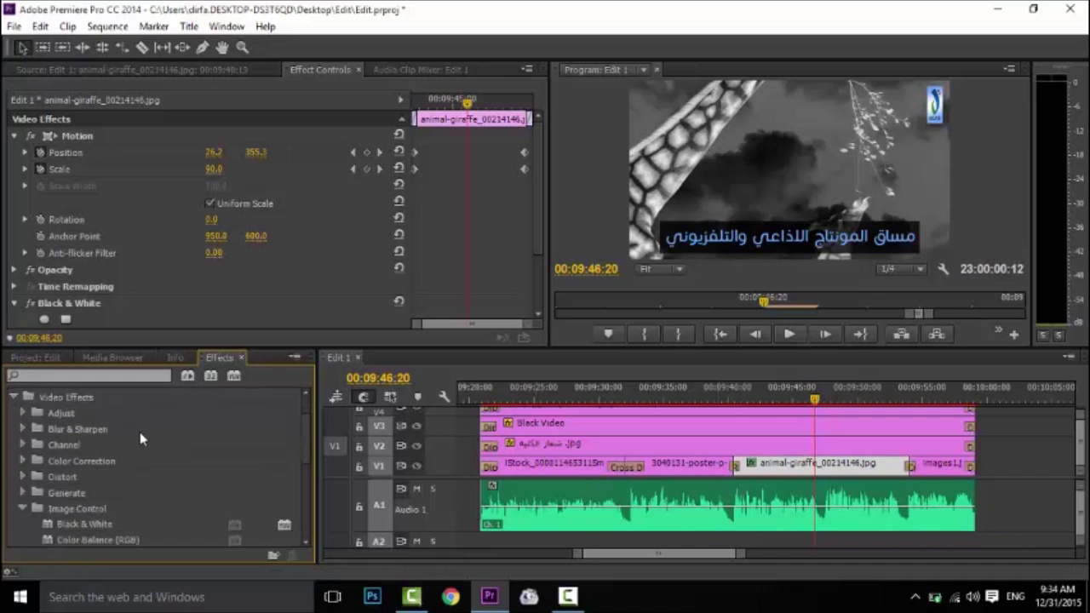
click(23, 508)
scroll(128, 468, down, 2)
scroll(129, 472, down, 3)
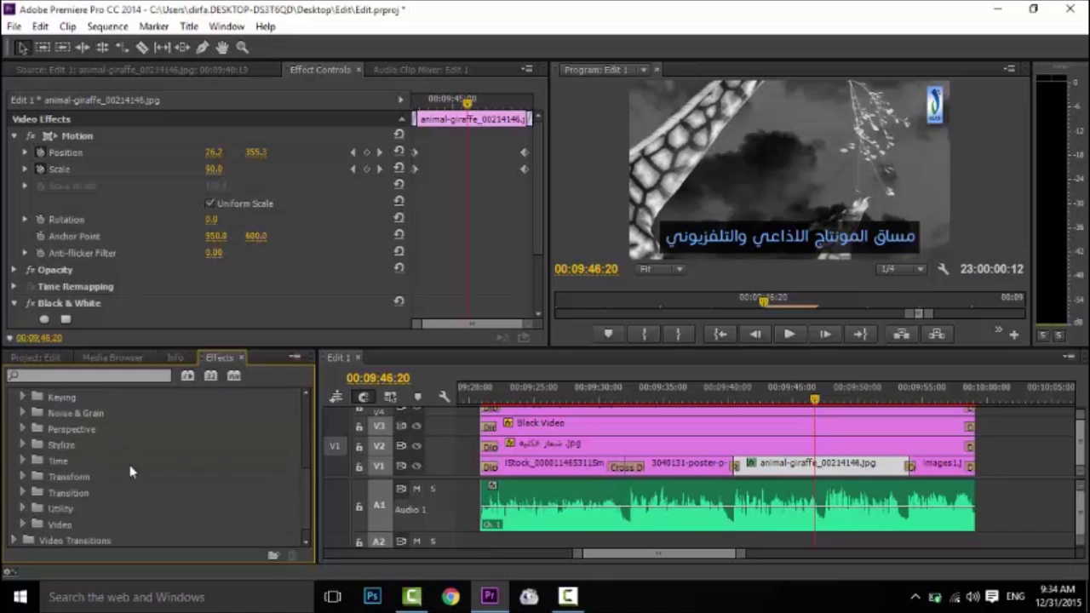
scroll(127, 477, up, 5)
scroll(96, 475, up, 1)
click(24, 428)
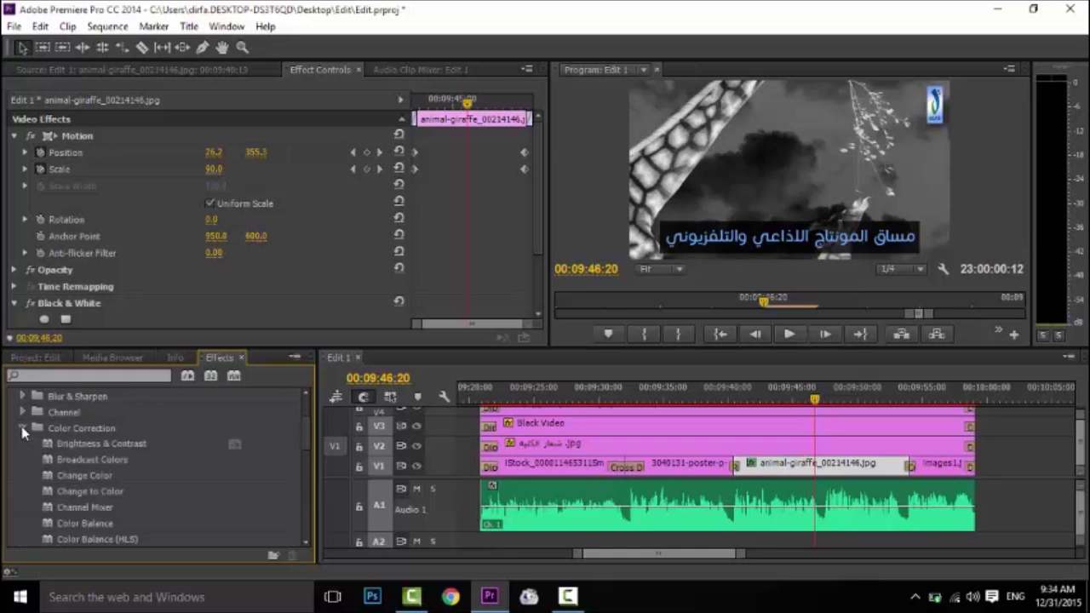
scroll(95, 453, down, 2)
scroll(119, 464, down, 4)
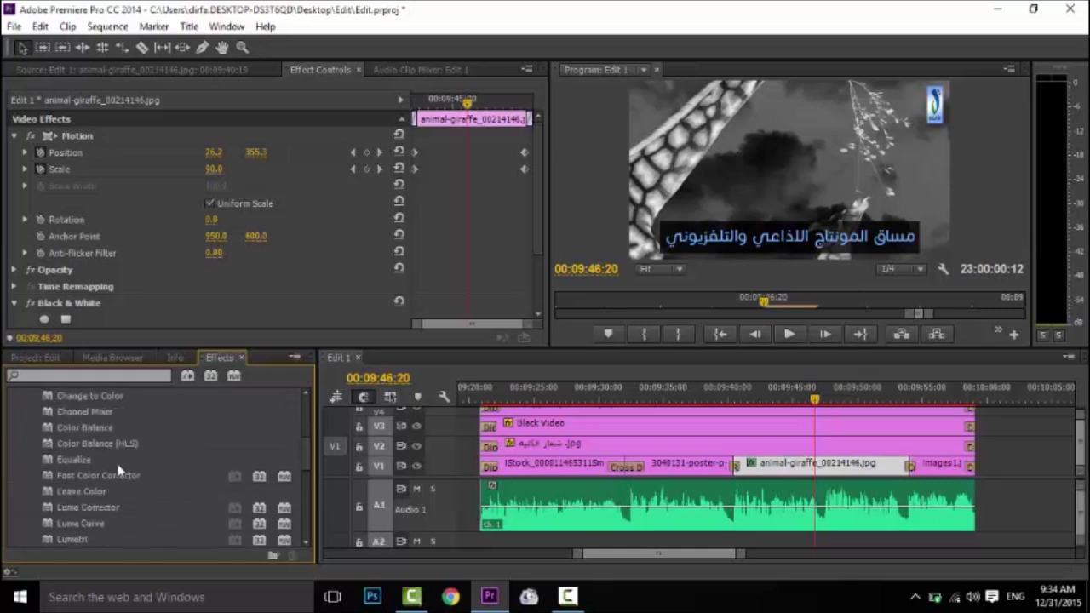
scroll(124, 481, up, 4)
scroll(121, 483, up, 5)
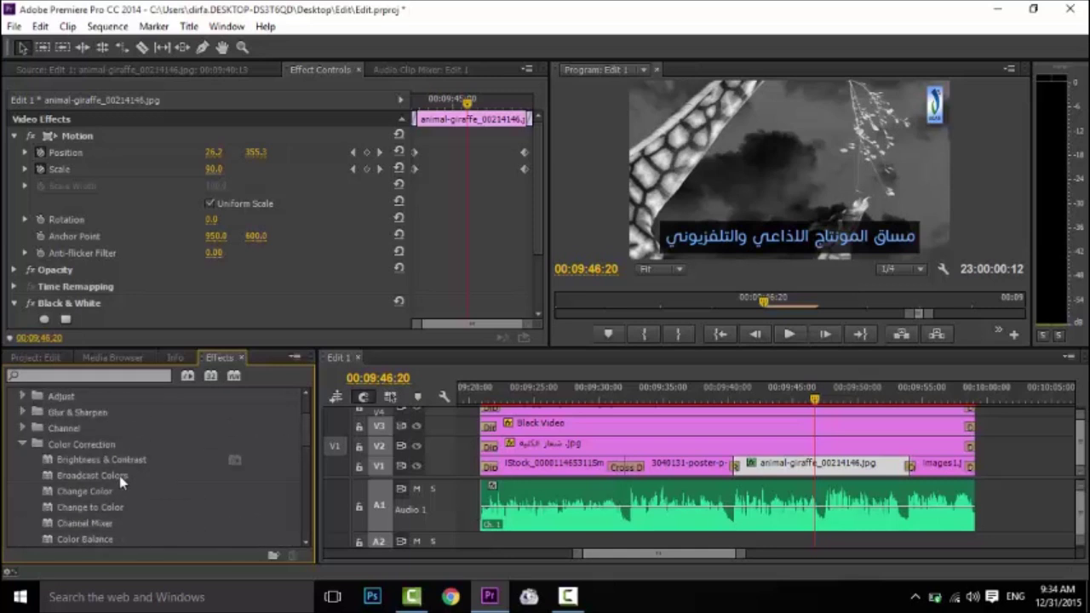
click(23, 445)
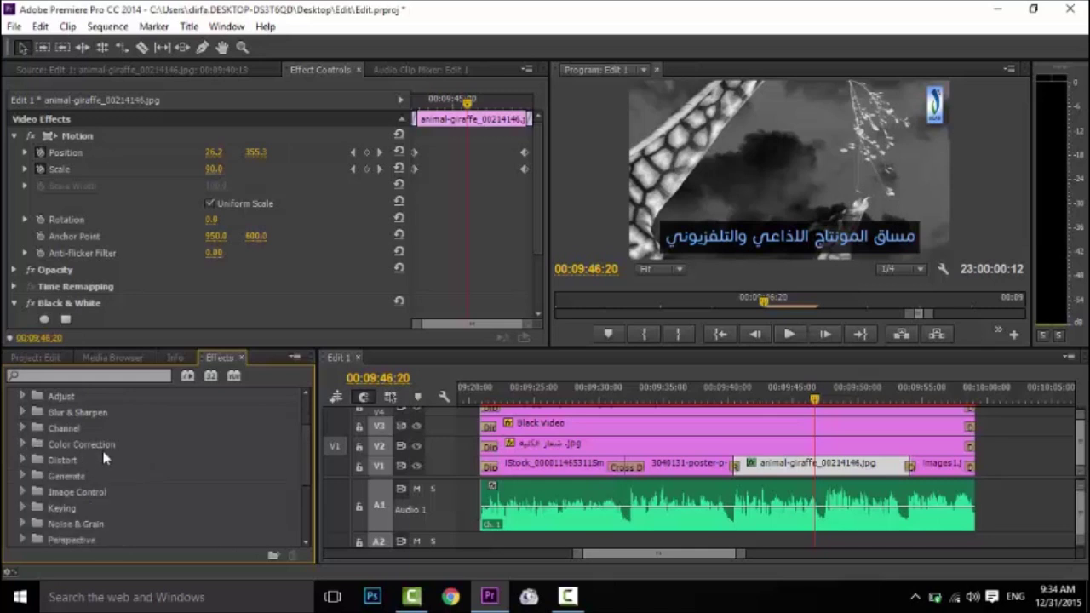
Step: Examine the video effects under Blur & Sharpen, Adjust, Image Control and Noise & Grain
scroll(104, 459, up, 1)
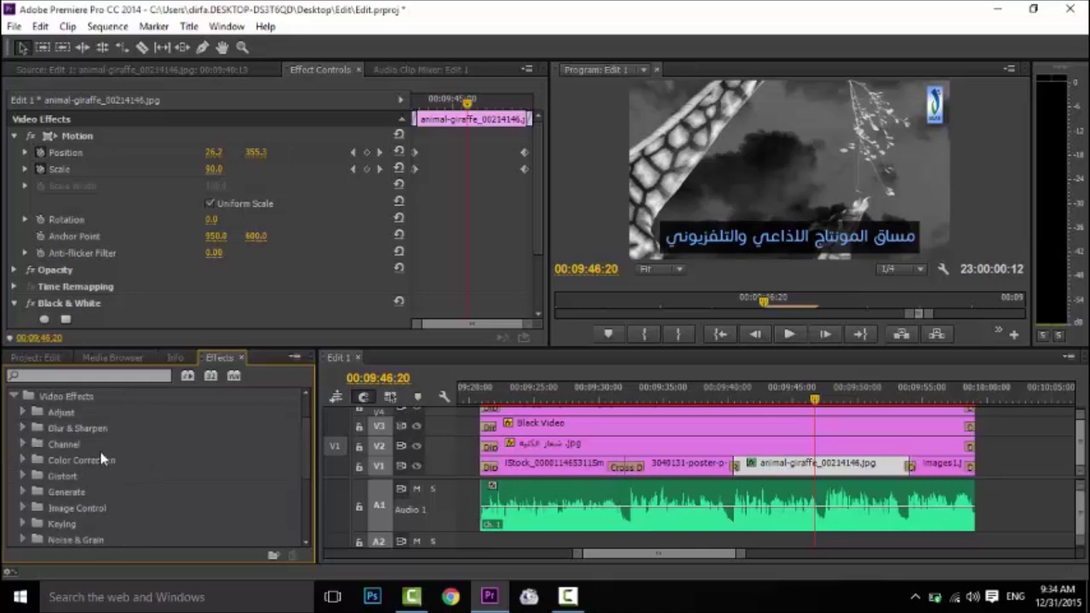
click(23, 428)
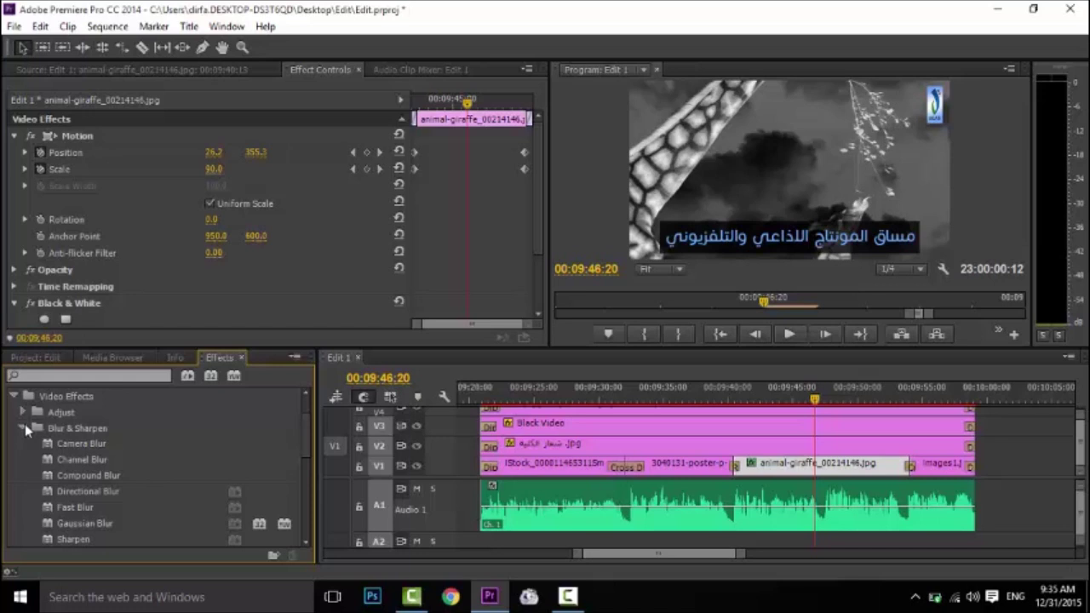
click(25, 427)
click(23, 414)
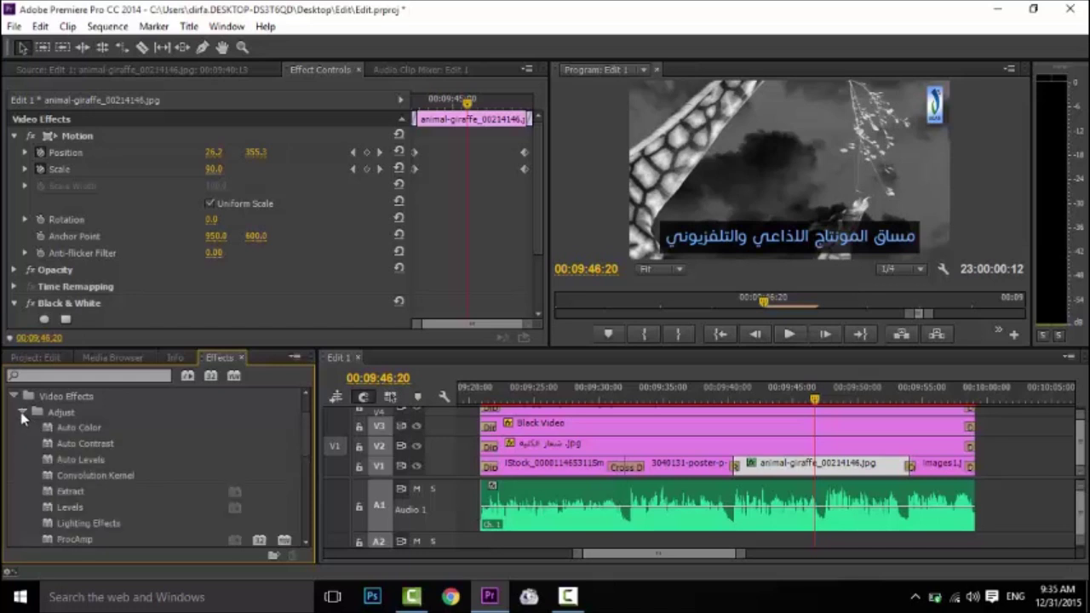
click(23, 414)
scroll(98, 454, down, 2)
click(20, 477)
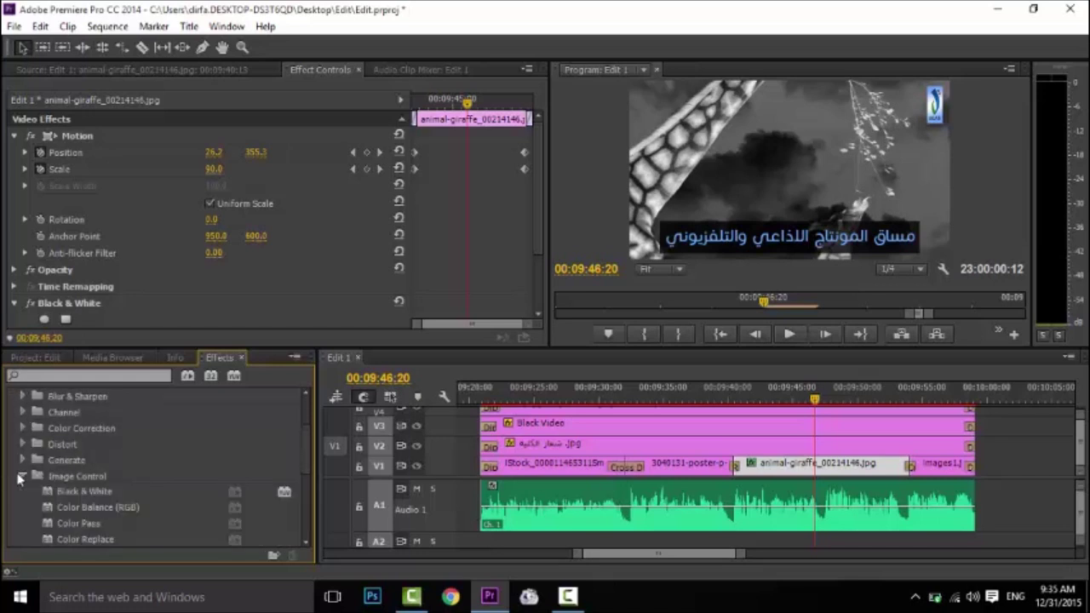
click(22, 475)
scroll(42, 480, down, 1)
click(22, 491)
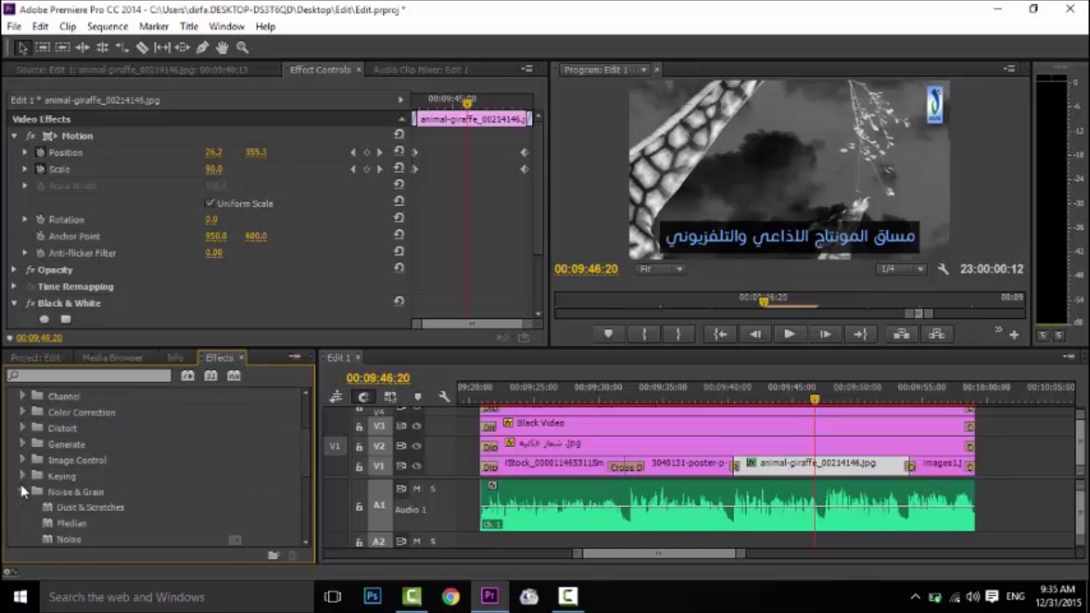
scroll(84, 502, down, 4)
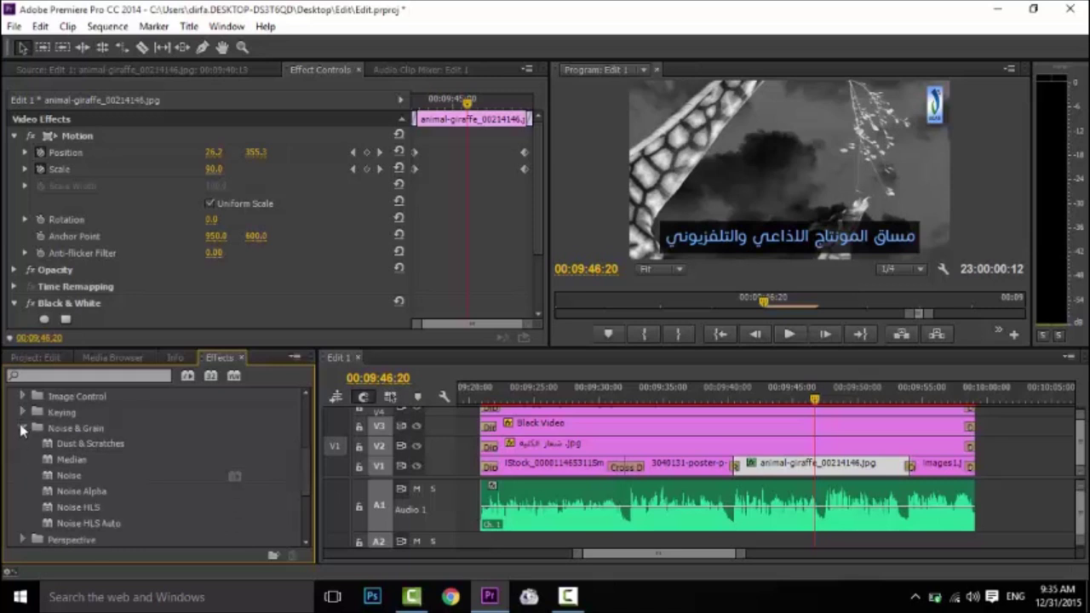
click(22, 428)
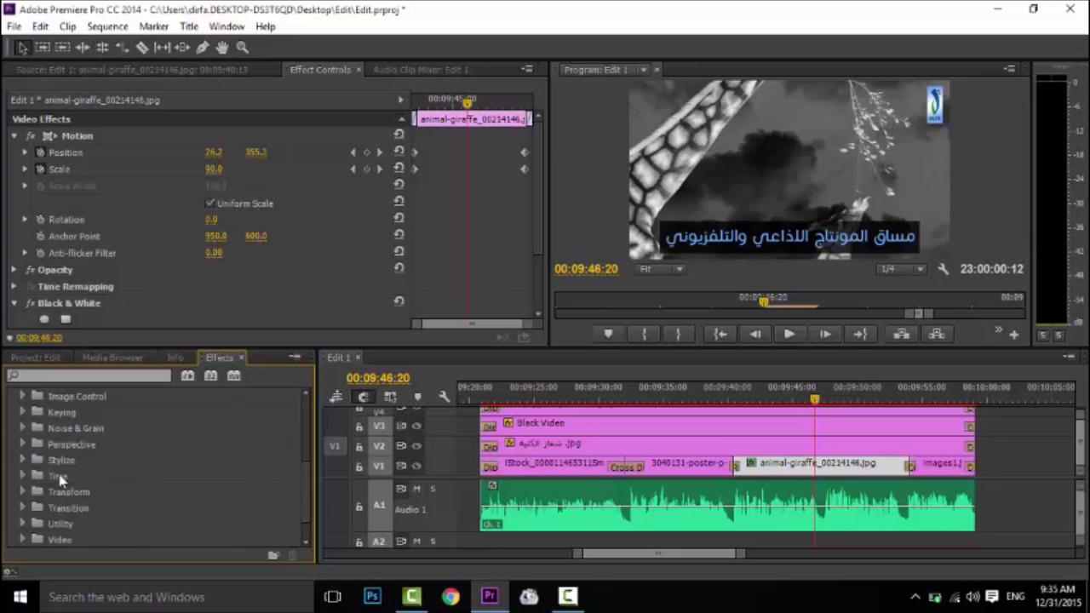
Step: Try the Mosaic effect from Stylize on the giraffe clip on V1 and scrub back to 00:09:44:02 to preview it
click(23, 460)
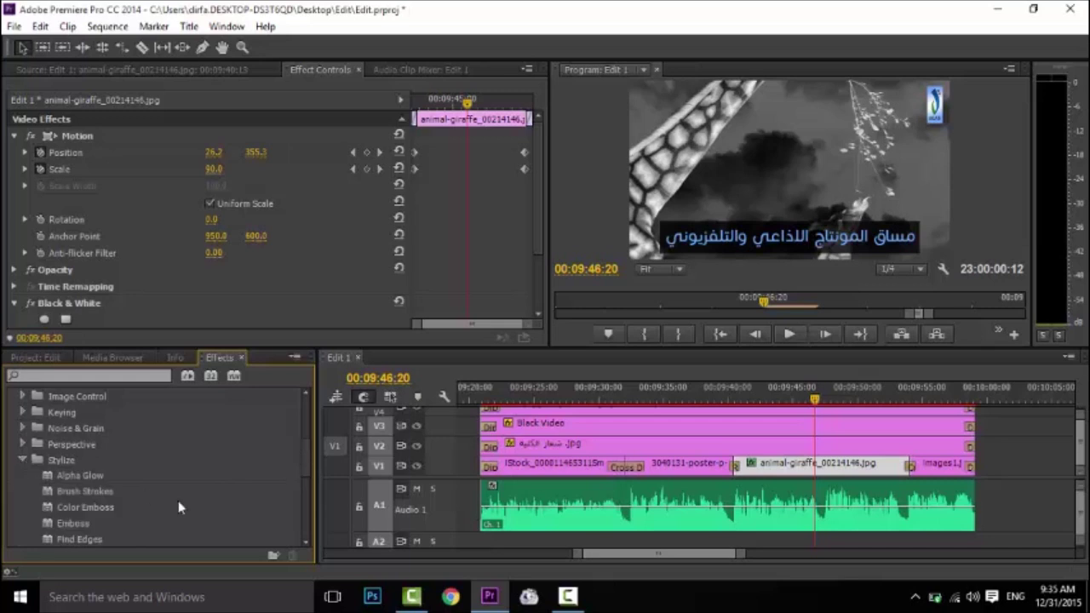
scroll(178, 507, down, 2)
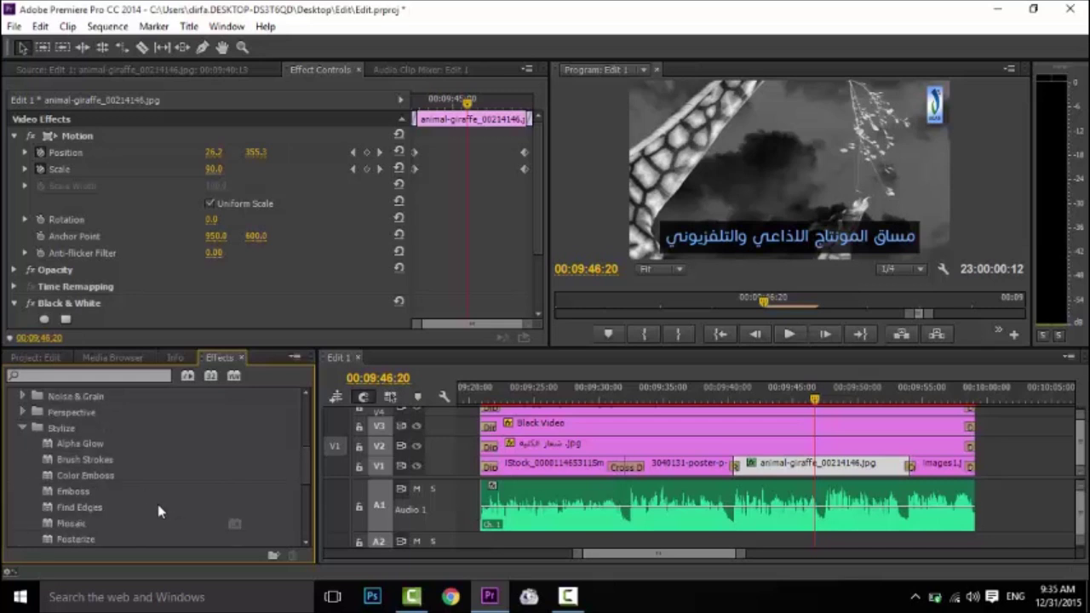
scroll(158, 504, down, 1)
drag(72, 515, 811, 453)
mouse_move(794, 397)
mouse_down()
mouse_move(768, 398)
mouse_move(835, 407)
mouse_move(780, 399)
mouse_up()
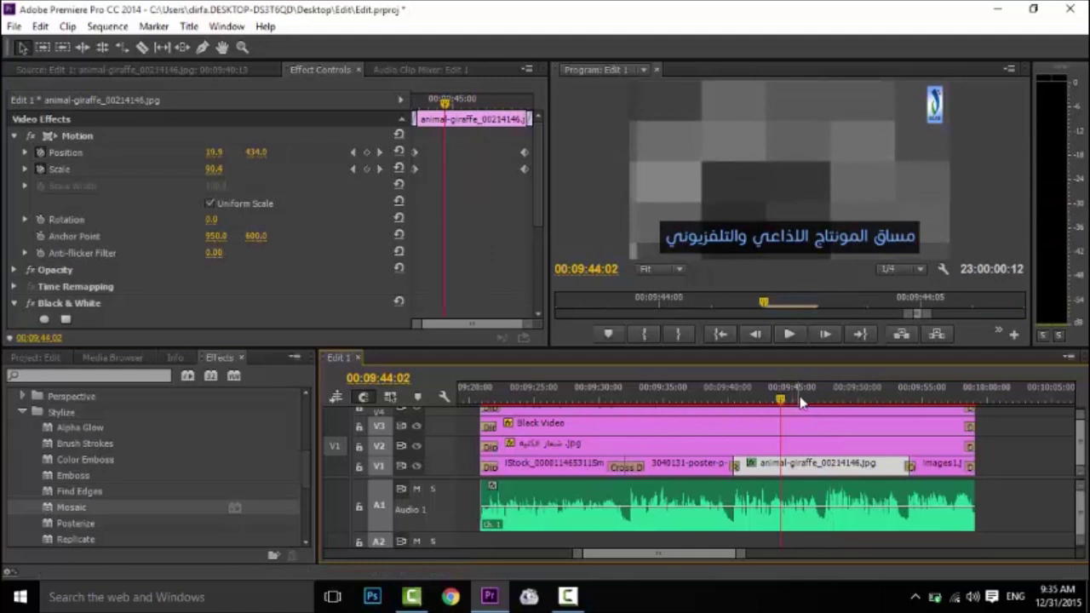
Step: Collapse the Stylize effects and move the playhead to 00:09:38:25 on the cheetah clip
click(23, 412)
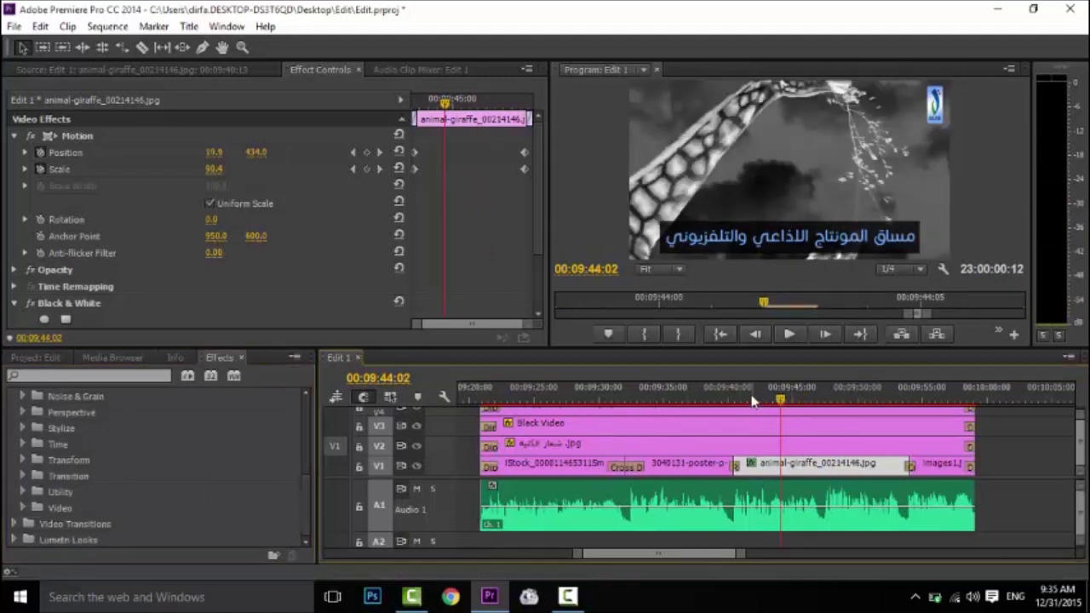
click(714, 402)
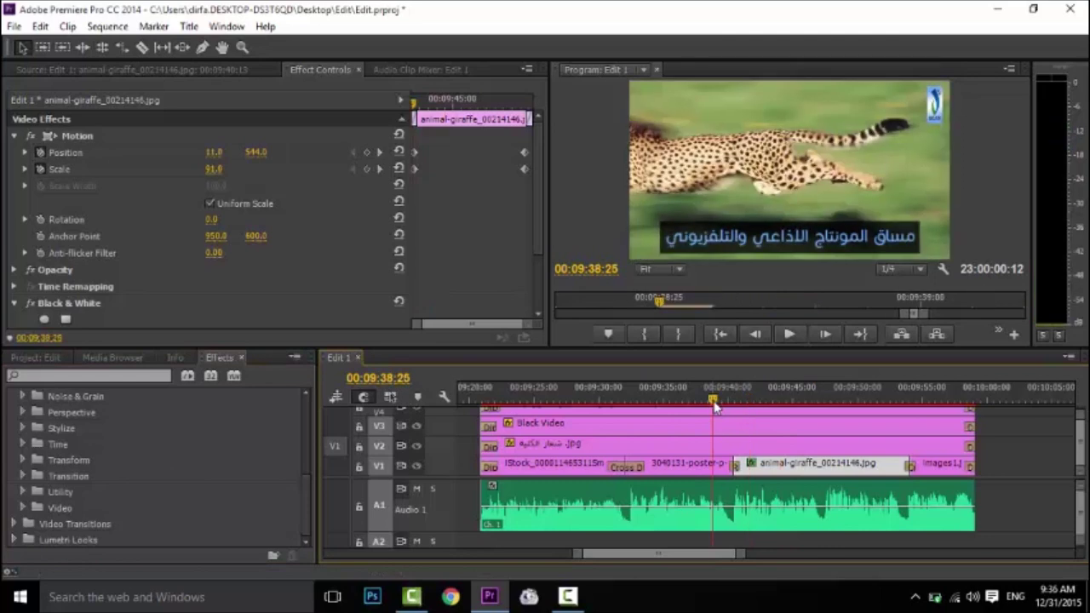